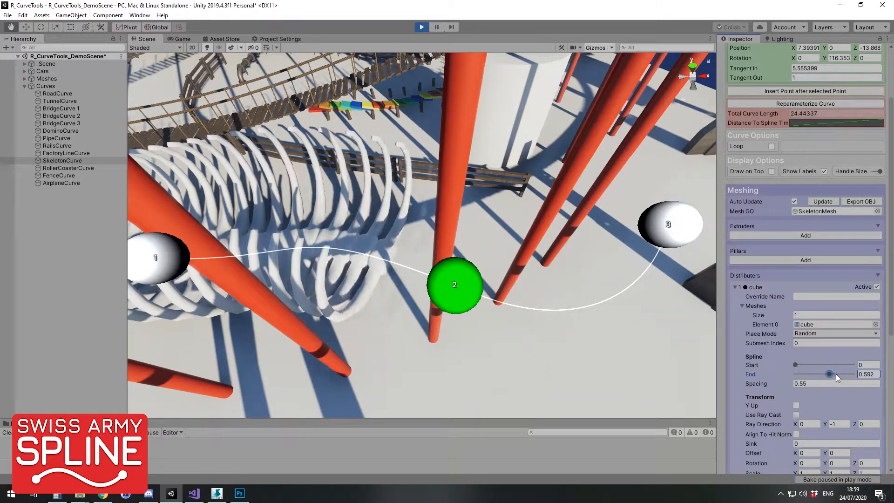
Set the SkeletonCurve distributer's spacing to 0.54 and rotate the curve's point 2.
mouse_move(786, 383)
mouse_down()
mouse_move(801, 383)
mouse_move(791, 382)
mouse_up()
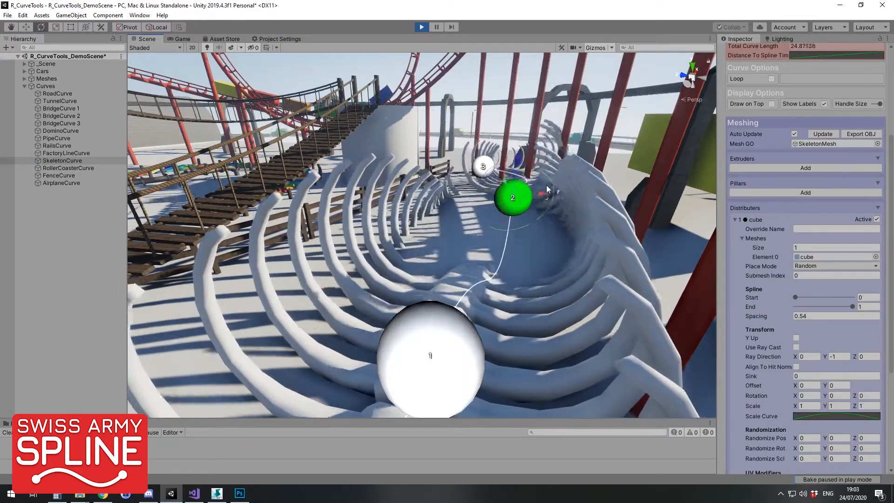
drag(548, 189, 559, 199)
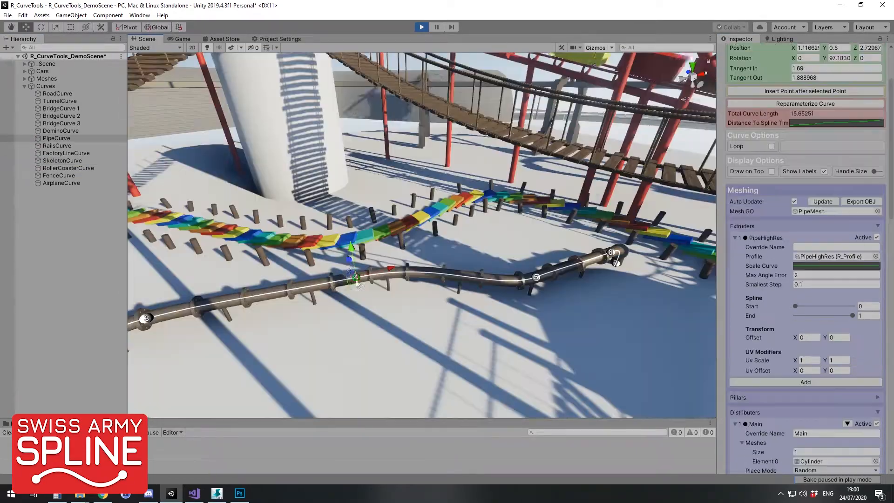
Move the selected middle point of PipeCurve away from the rest of the pipe, towards the foreground.
drag(357, 282, 409, 409)
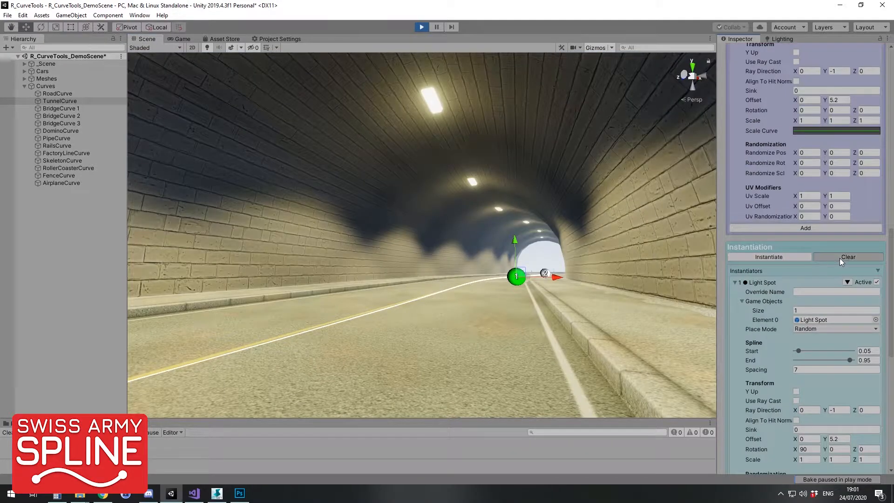
Clear the instantiated Light Spot objects of TunnelCurve and instantiate them again.
click(839, 258)
click(799, 258)
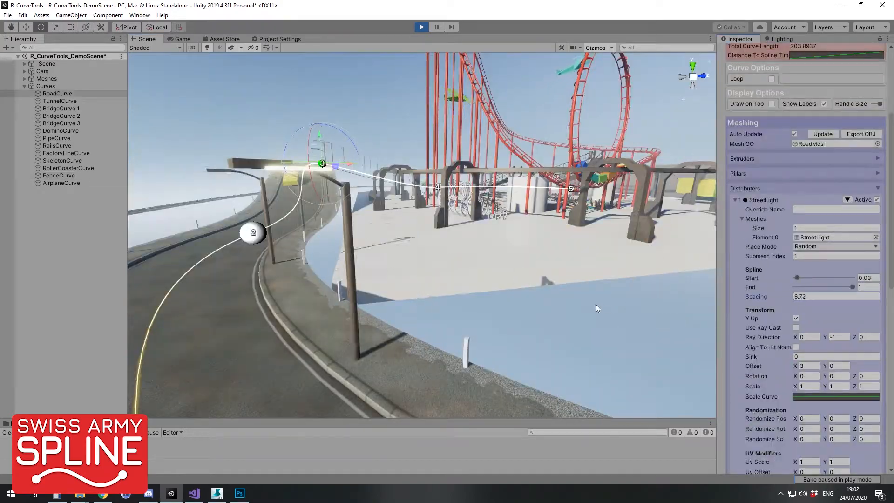
Adjust the spacing of the StreetLight distributer along RoadCurve.
drag(596, 308, 502, 310)
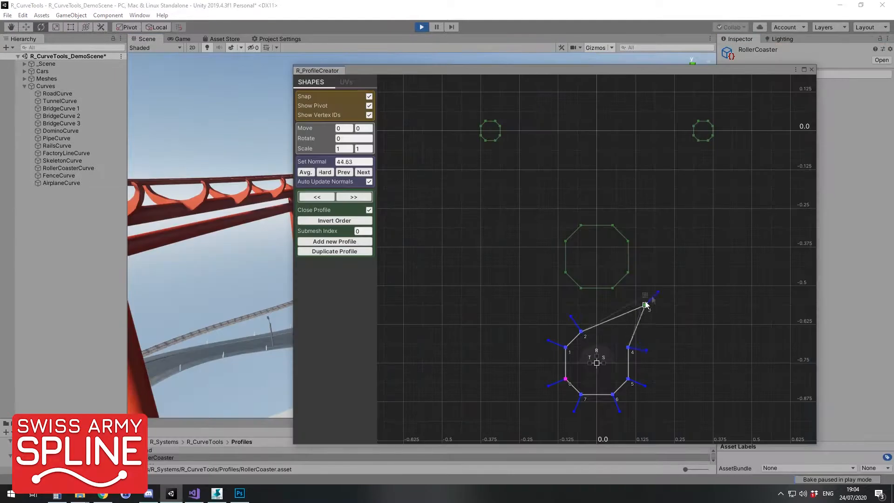
Move vertex 3 of the lowest octagon in the RollerCoaster profile and reposition the whole octagon.
drag(644, 300, 608, 311)
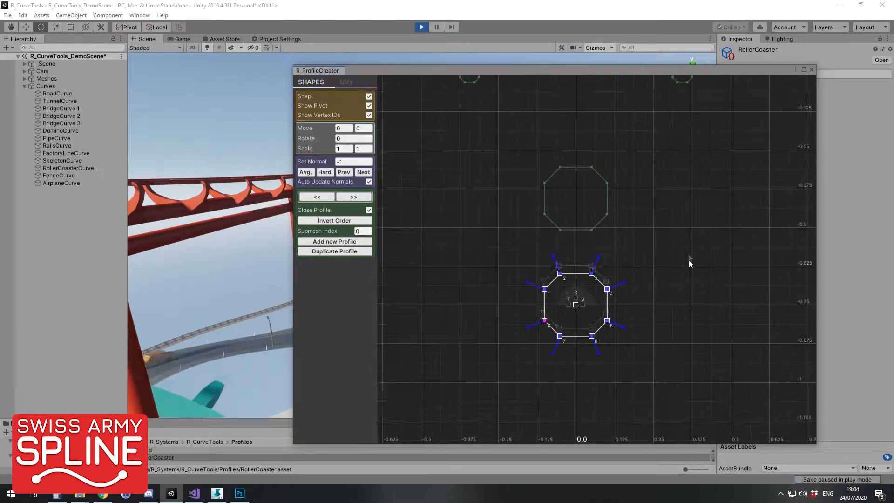
middle_drag(689, 260, 695, 163)
drag(574, 205, 582, 305)
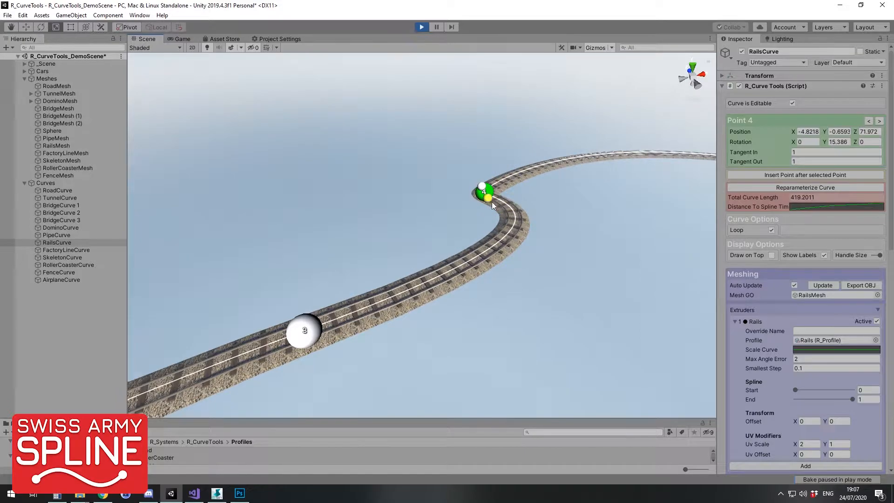
Reshape RailsCurve by adjusting the tangent handles at point 4 and editing point 3.
drag(492, 203, 502, 229)
drag(482, 186, 453, 64)
drag(497, 215, 535, 323)
click(305, 330)
drag(604, 221, 503, 256)
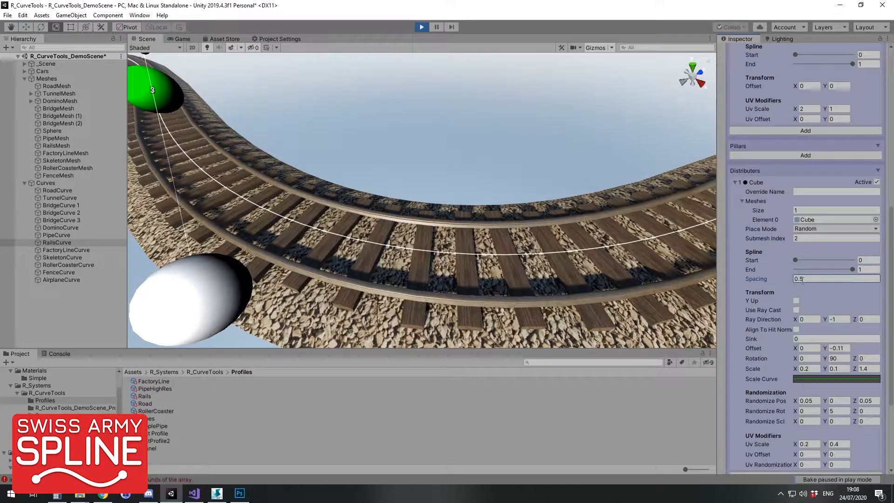
Try a spacing of 0.4 for the Cube sleeper distributer on RailsCurve and set it to 0.75.
key(BackSpace)
text(4)
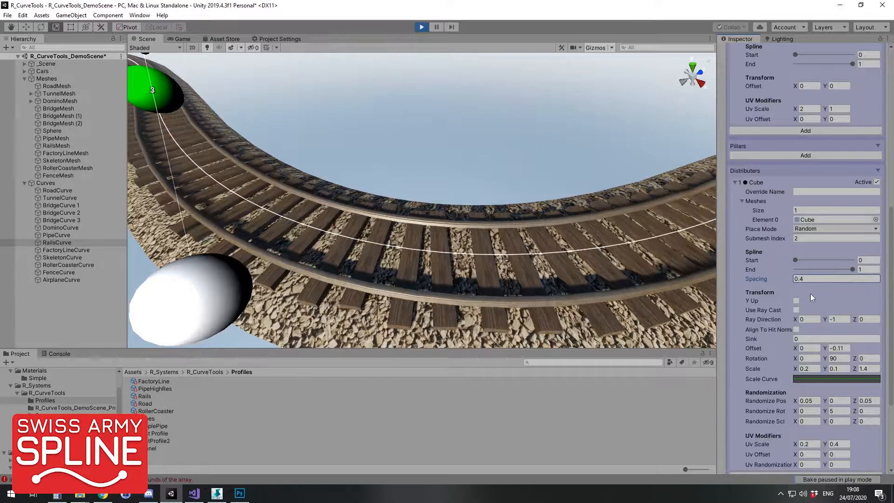
key(BackSpace)
text(75)
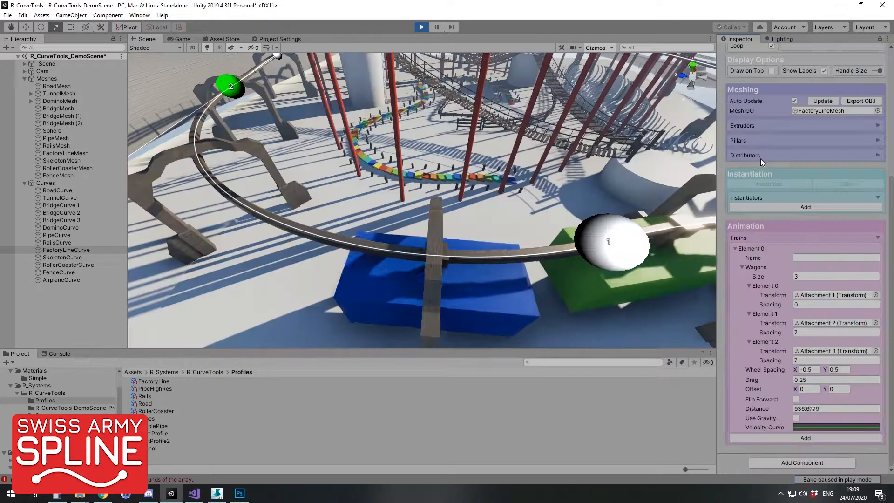
Expand the distributers of FactoryLineCurve and change a distributer value to 2.
click(761, 158)
drag(806, 263, 783, 268)
text(2)
right_drag(666, 168, 365, 64)
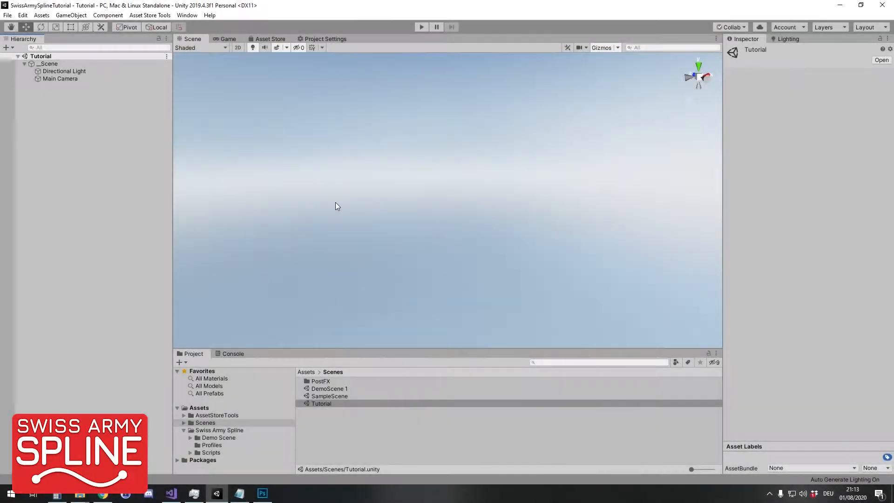
Create a new Swiss Army Spline object in the Tutorial scene.
right_click(50, 113)
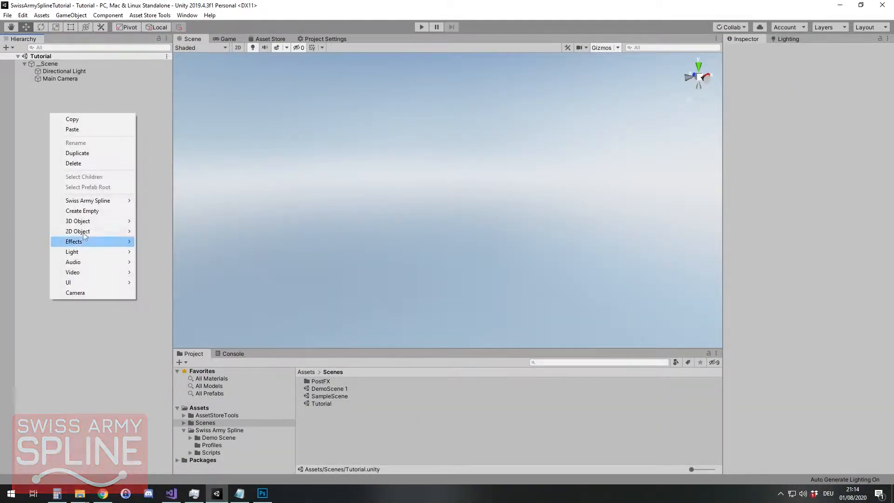
mouse_move(99, 200)
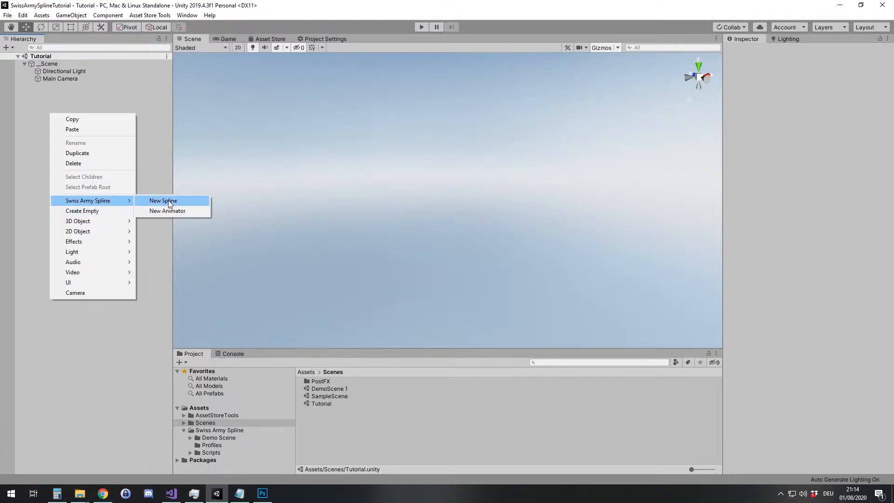
right_click(36, 113)
mouse_move(86, 201)
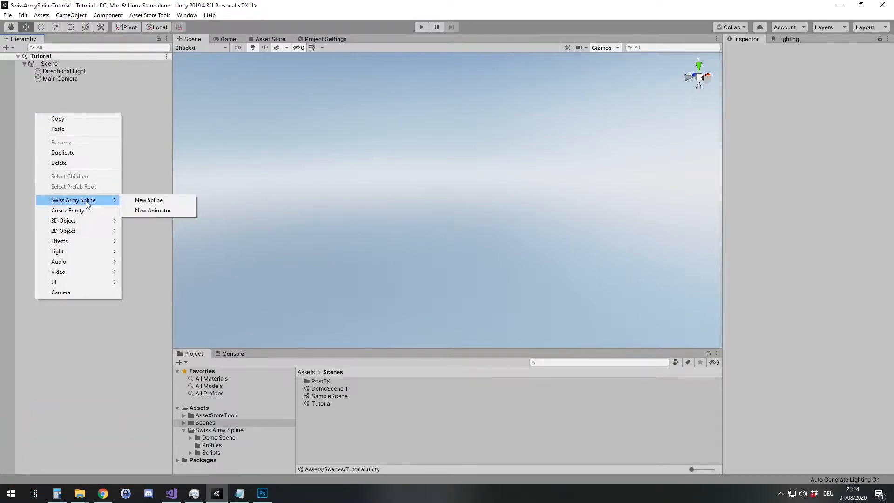
click(149, 200)
Start editing the new spline's points in the scene view.
right_drag(492, 201, 481, 269)
key(e)
click(193, 62)
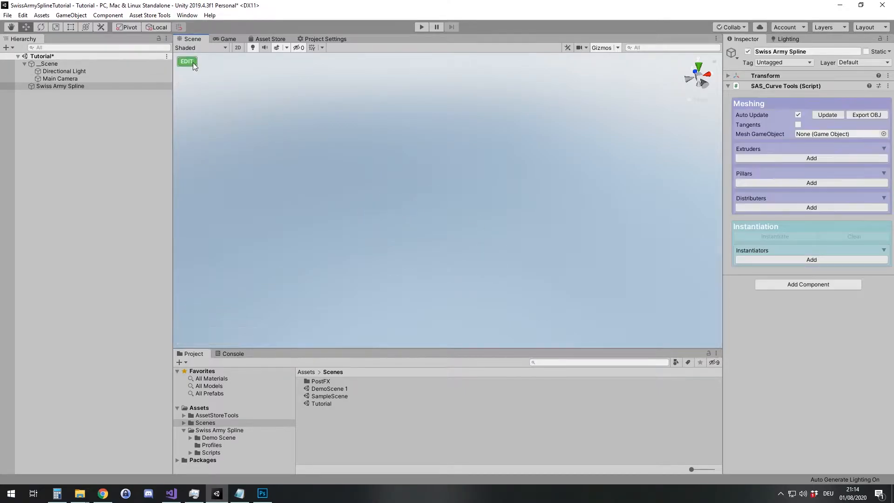
click(192, 62)
Add ten points after point 0 tracing two crossing loops, and close the spline with the Loop option.
right_drag(381, 131, 457, 194)
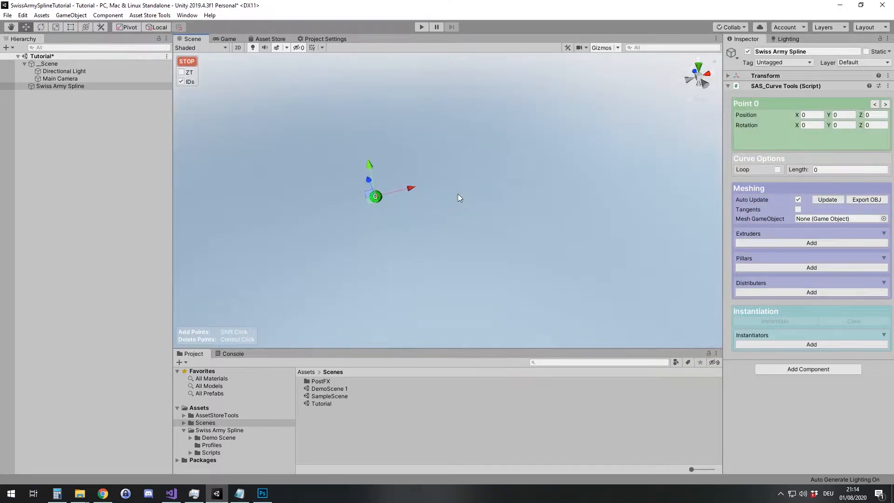
shift+click(479, 155)
right_drag(358, 139, 164, 135)
right_drag(429, 197, 433, 242)
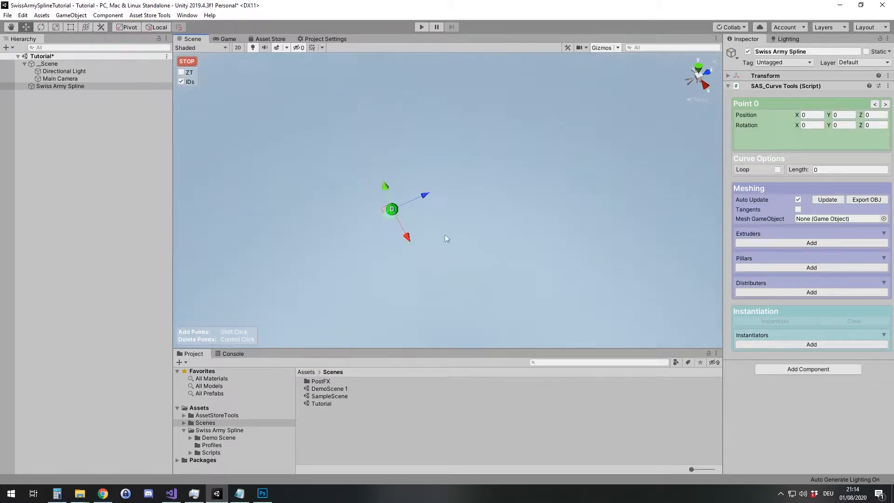
shift+click(465, 209)
shift+click(493, 258)
shift+click(446, 291)
shift+click(387, 270)
shift+click(403, 234)
shift+click(416, 173)
shift+click(351, 160)
shift+click(312, 205)
shift+click(326, 236)
shift+click(357, 238)
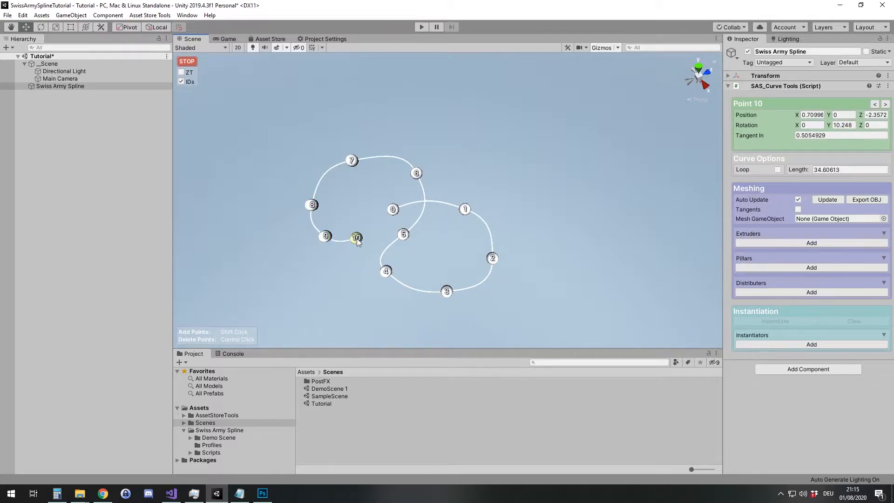
click(778, 170)
Insert a point on the segment between points 0 and 1 and raise it to about Y 0.45.
scroll(540, 215, up, 5)
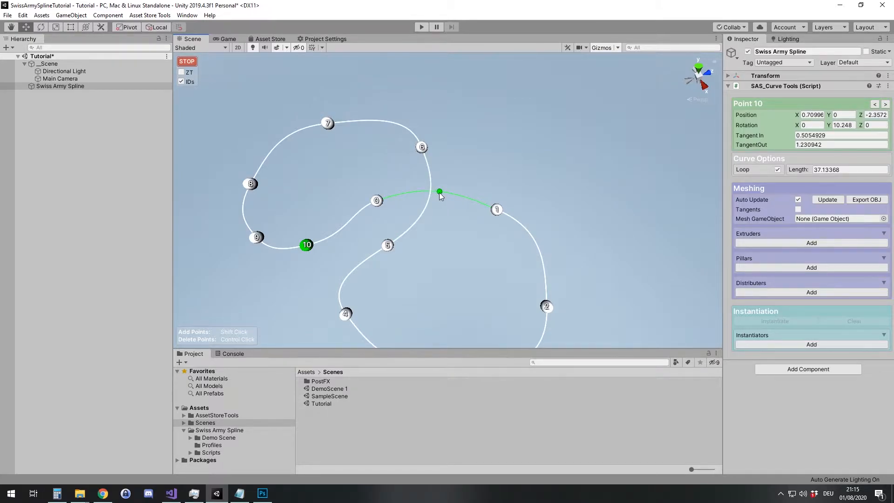
shift+click(436, 191)
drag(436, 167, 435, 157)
drag(472, 186, 466, 187)
right_drag(451, 230, 459, 160)
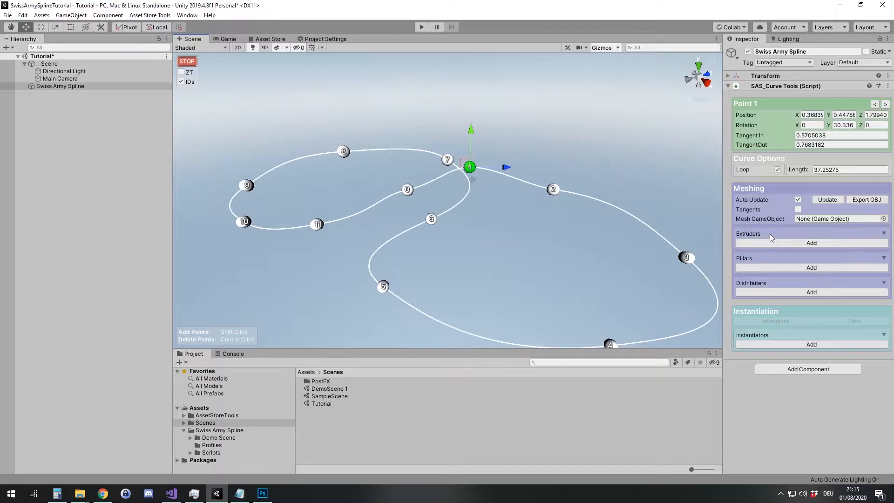
Add an extruder to the spline and create a new profile asset for it named Tutorial.
click(780, 244)
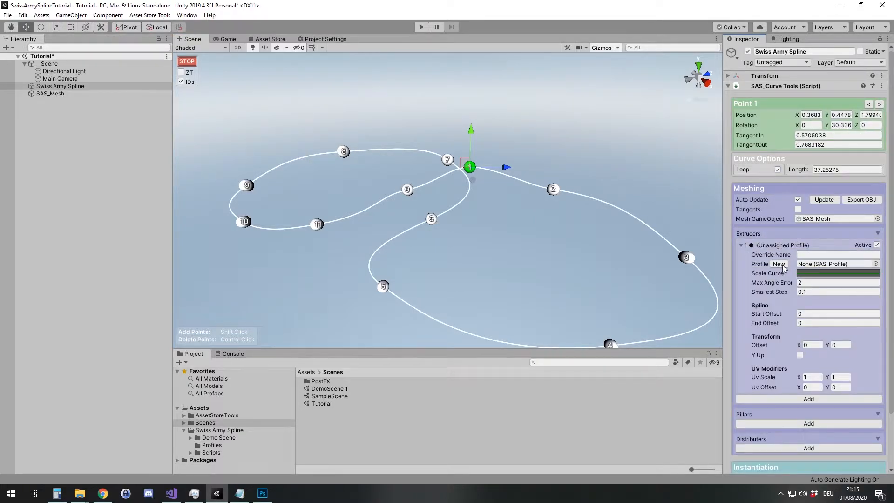
click(779, 264)
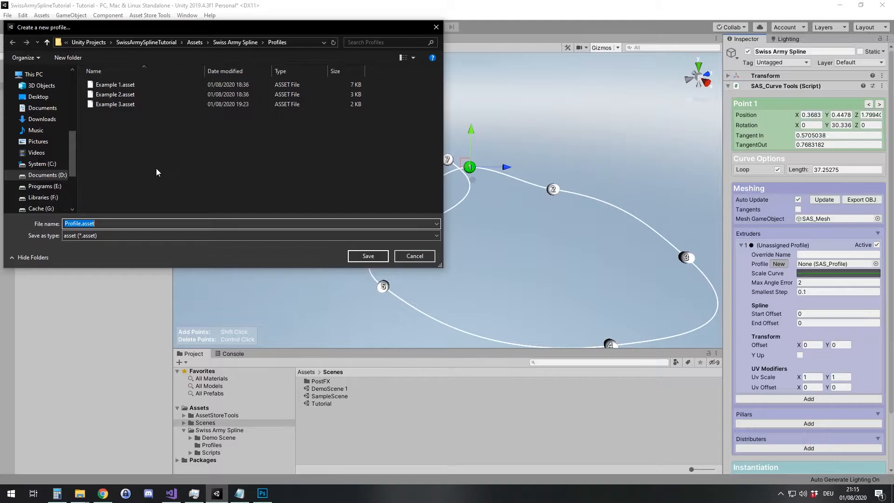
text(Tutorial)
key(Return)
drag(477, 37, 478, 38)
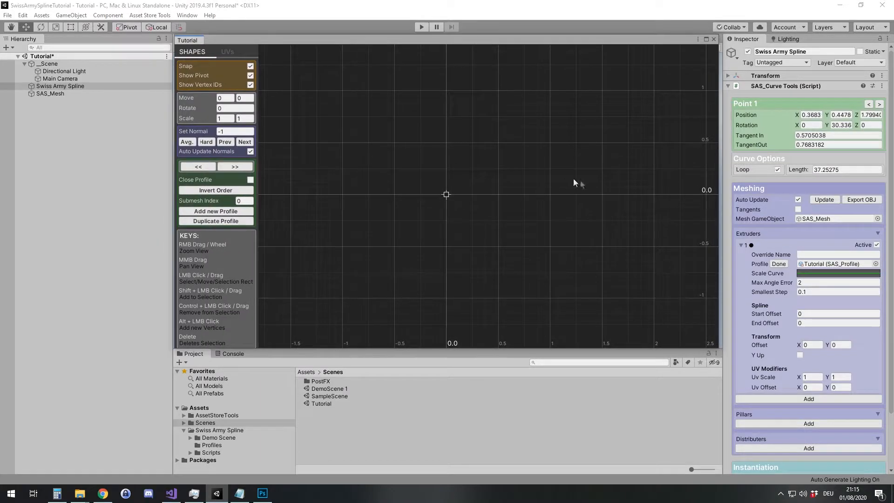
drag(719, 239, 722, 238)
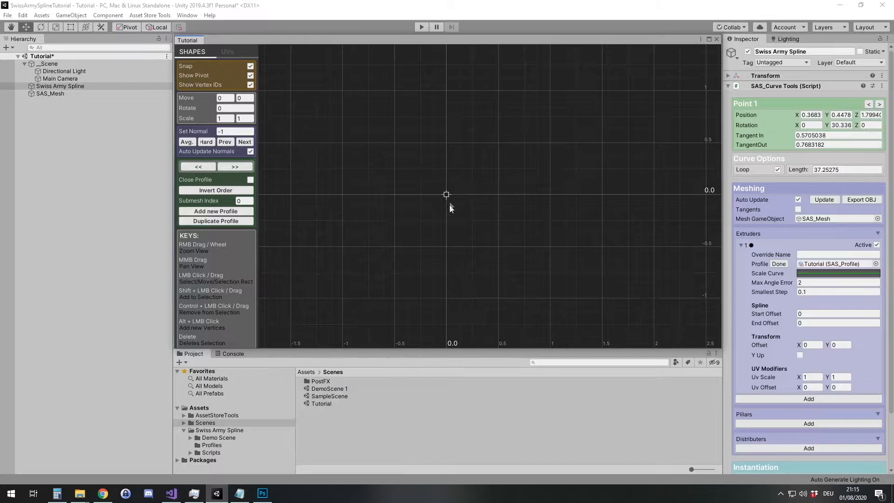
Draw a closed four-vertex diamond profile with corners 0.5 from the origin, and adjust the top vertex's normal.
alt+click(415, 201)
drag(399, 191, 396, 199)
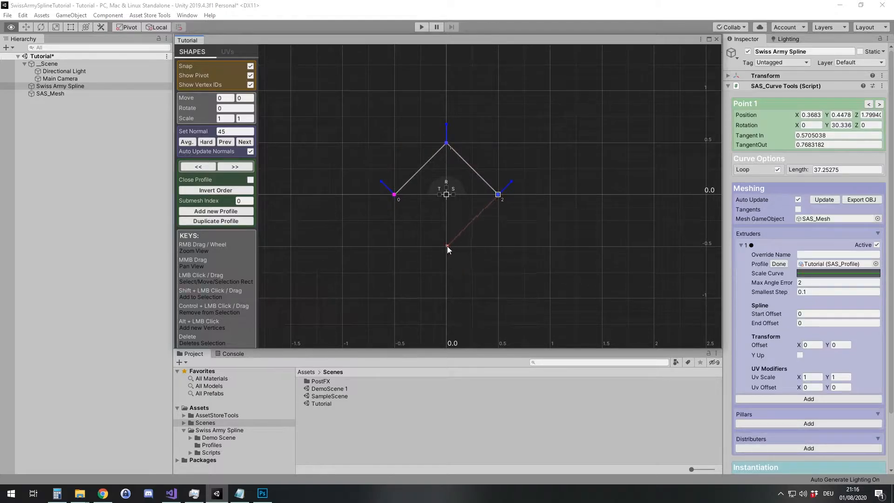
click(251, 180)
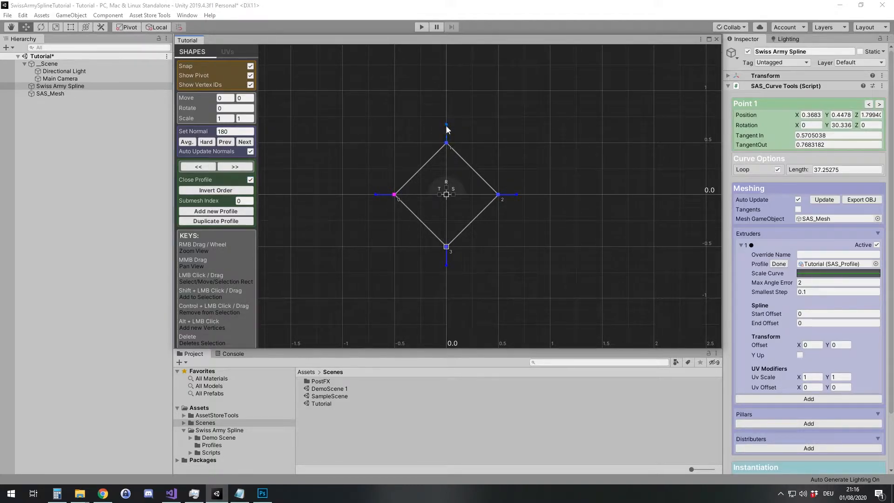
drag(438, 127, 465, 136)
Rotate all vertices of the diamond profile by 45 degrees.
drag(346, 118, 587, 309)
click(227, 110)
text(45)
key(Return)
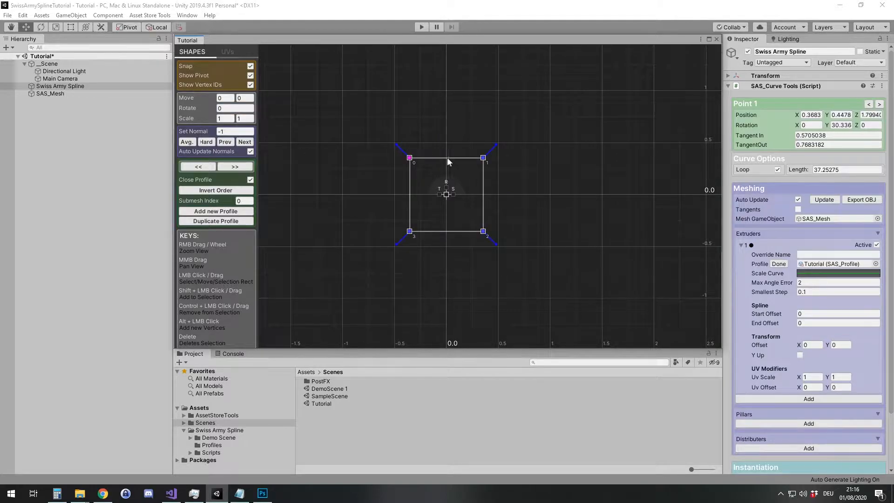
Insert a vertex on each side of the square and pull it out to 0.5 from the origin, forming an octagon.
alt+drag(447, 158, 446, 143)
alt+drag(484, 194, 499, 195)
alt+drag(446, 231, 447, 248)
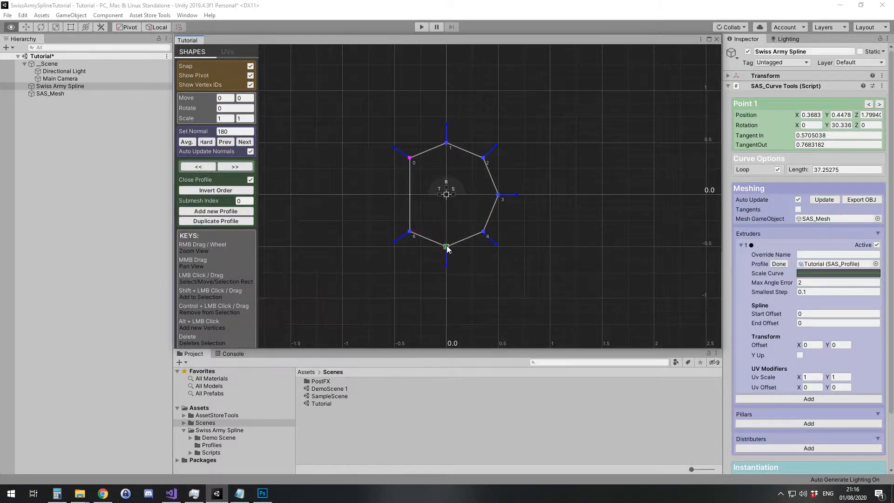
alt+drag(408, 191, 394, 194)
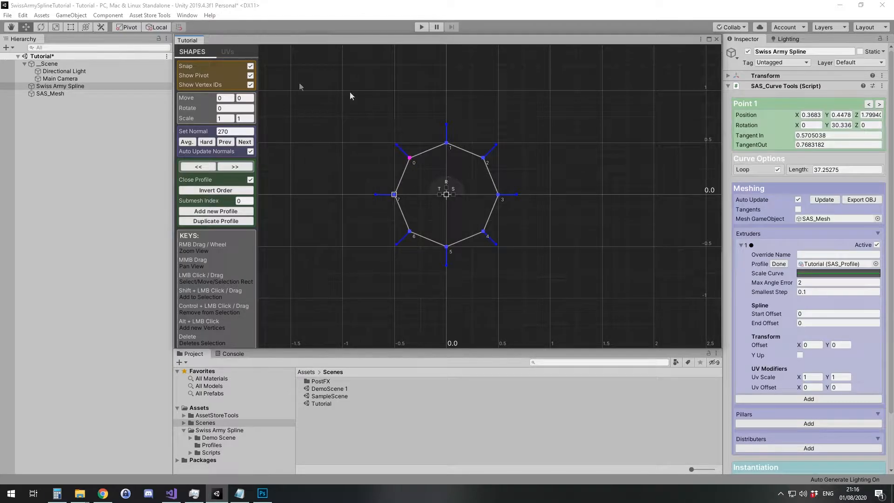
Recalculate the profile's UVs with Normalized Calculation turned off and finish editing the profile.
click(227, 52)
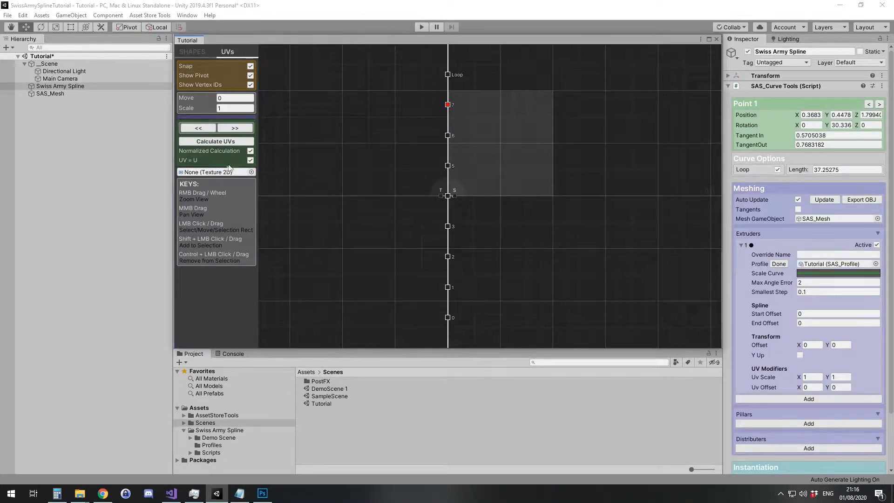
click(251, 150)
click(220, 141)
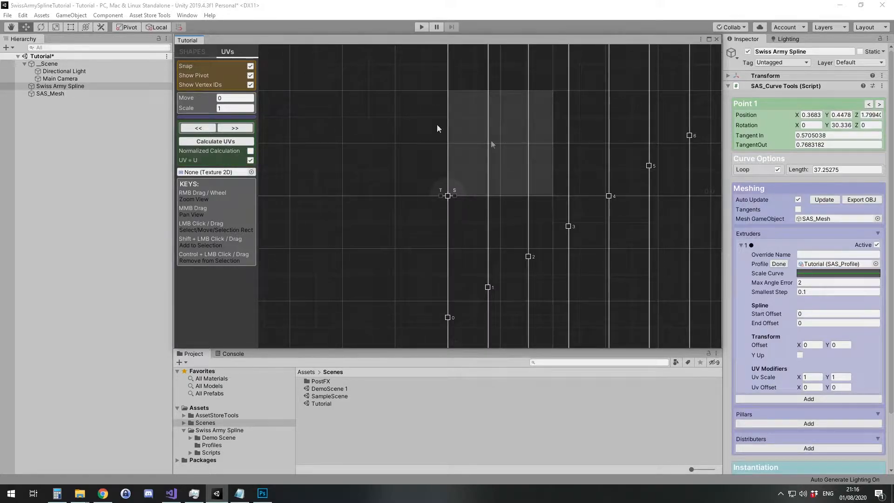
click(777, 265)
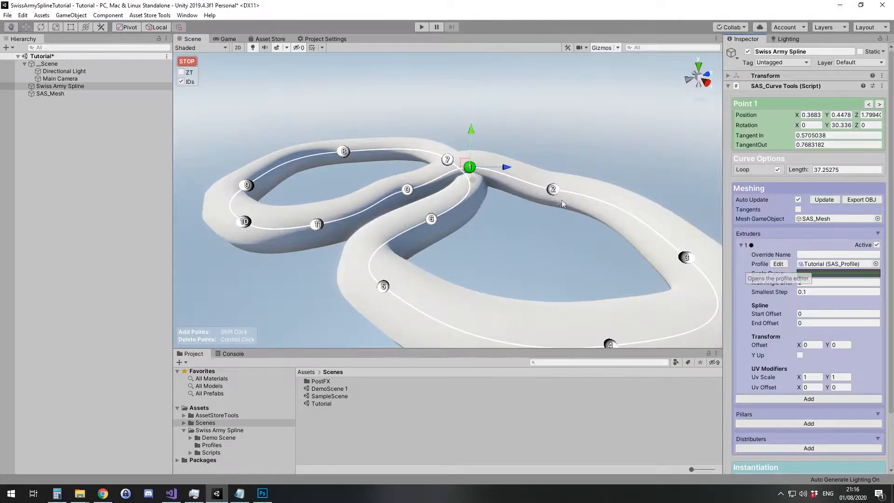
Reopen the Tutorial profile's shape and scale all its vertices by 0.5 in both directions.
alt+drag(581, 197, 452, 216)
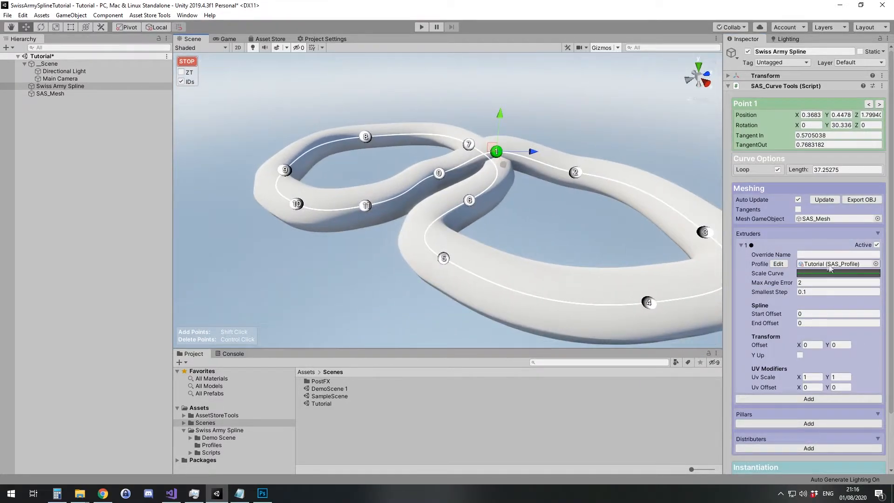
click(779, 264)
click(195, 53)
drag(354, 77, 643, 315)
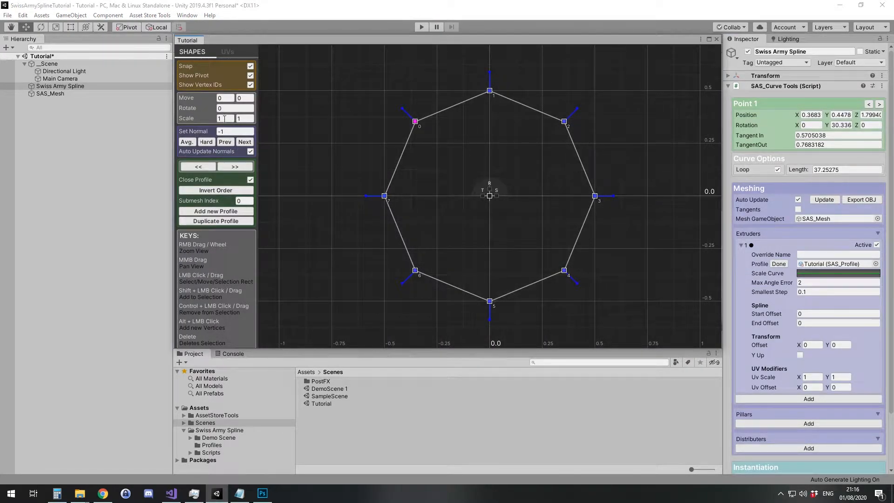
text(.5)
key(Tab)
text(.5)
key(Return)
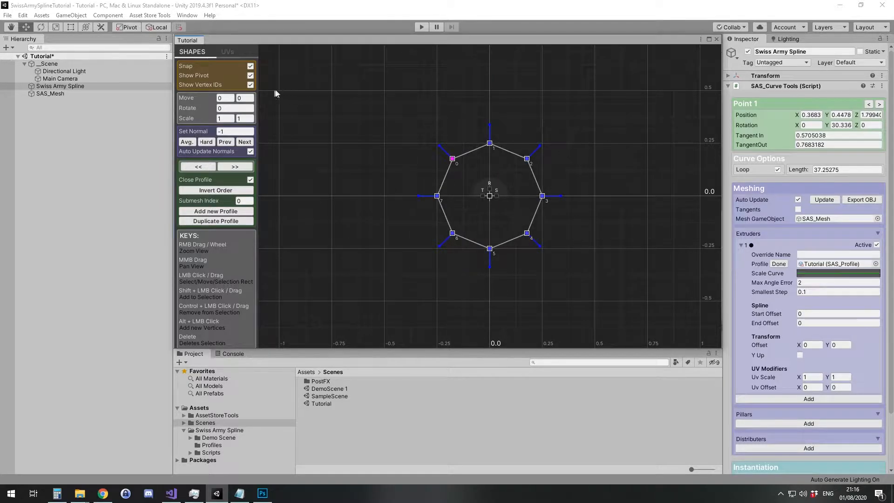
Finish editing the profile and scale the tangents near the spline's crossing, bringing point 1's outgoing tangent to about 0.60.
click(779, 264)
scroll(456, 247, up, 5)
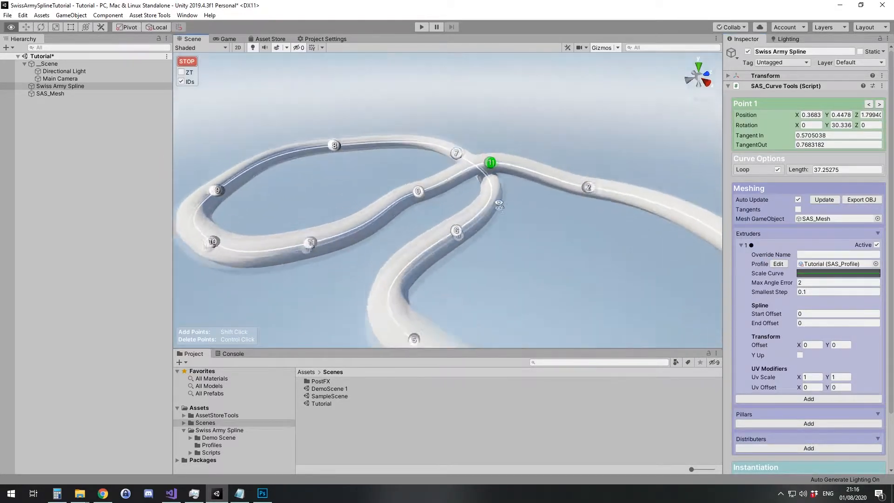
click(430, 194)
key(r)
drag(479, 182, 483, 180)
click(545, 153)
drag(597, 156, 585, 155)
Switch the handles to global orientation, nudge two spline points near the crossing with the Move tool, and select point 1.
right_drag(617, 171, 559, 223)
click(593, 258)
key(w)
right_drag(603, 257, 595, 253)
click(156, 27)
drag(580, 269, 552, 262)
click(397, 275)
drag(405, 276, 418, 270)
right_drag(475, 246, 455, 175)
click(448, 172)
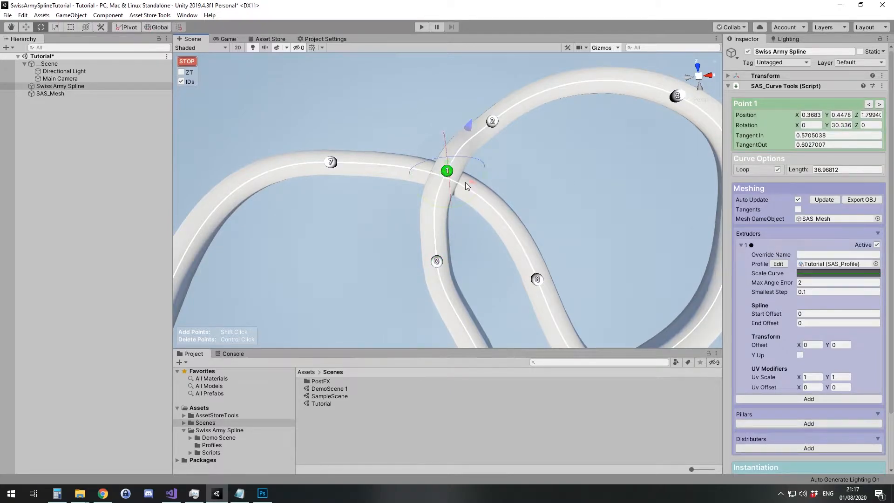
Shift point 1 to about X 0.332, Z 1.836 and rotate it to about 20 degrees around Y.
click(26, 27)
click(41, 27)
click(25, 27)
click(41, 27)
click(52, 28)
click(26, 27)
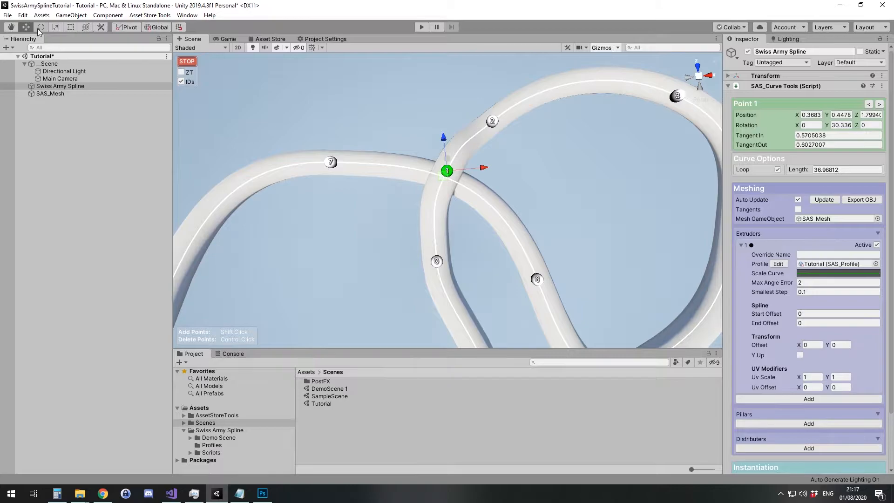
drag(445, 181, 432, 205)
key(e)
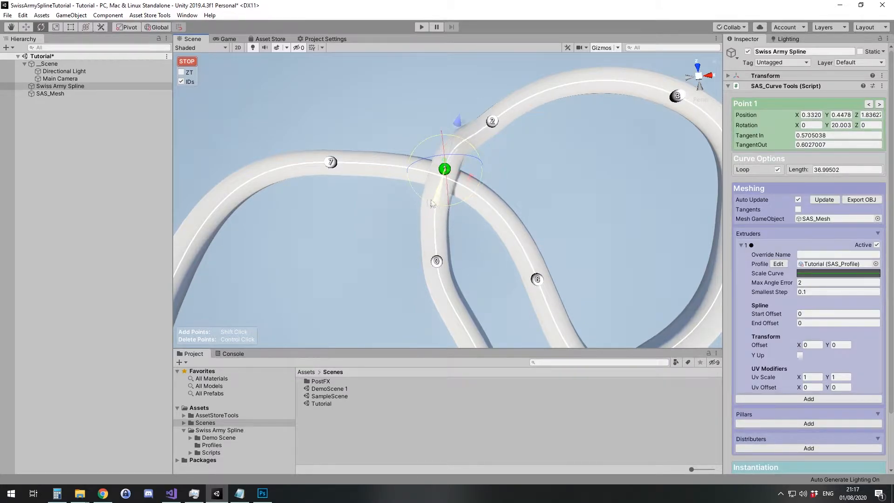
Adjust the tangent handles of point 1 and check neighbouring points 2 and 0 to smooth the curve.
key(r)
drag(464, 137, 461, 139)
drag(431, 199, 464, 196)
scroll(432, 198, down, 5)
scroll(447, 191, up, 5)
click(405, 186)
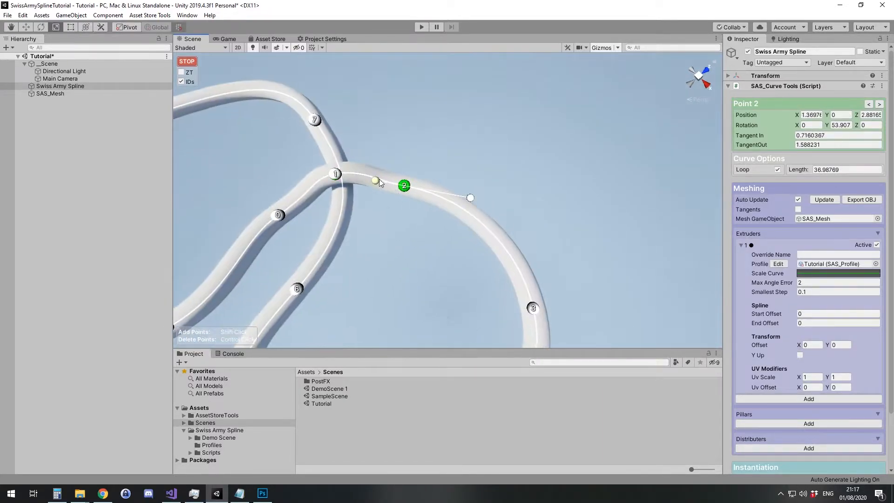
click(278, 215)
right_drag(278, 215, 86, 70)
Assign the Rope material to SAS_Mesh and view the textured mesh from another side.
click(62, 92)
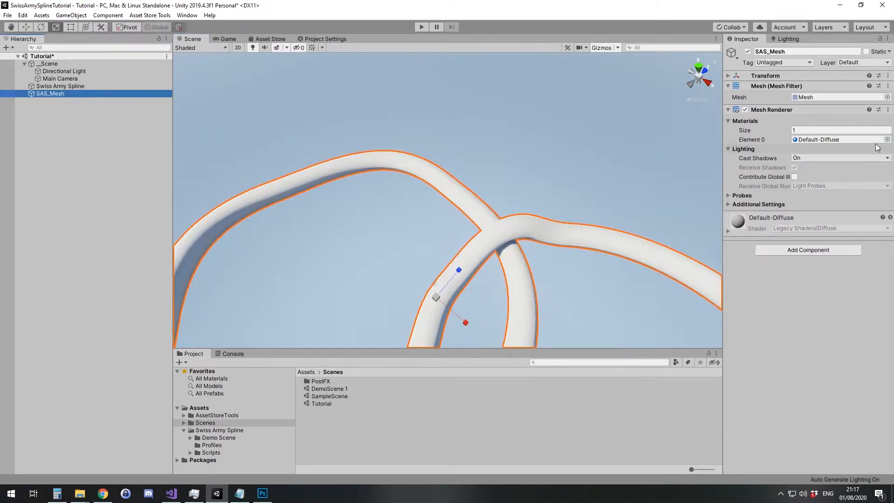
click(887, 139)
click(282, 122)
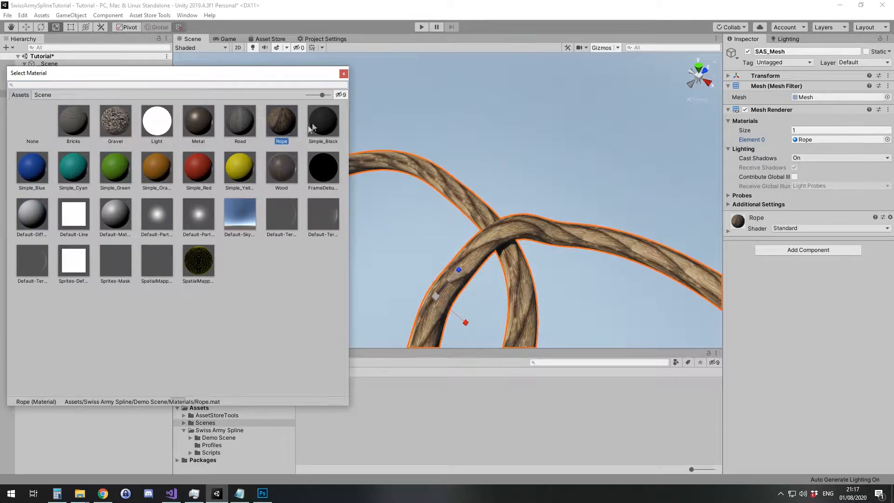
click(344, 73)
alt+drag(461, 218, 486, 247)
right_drag(538, 209, 762, 190)
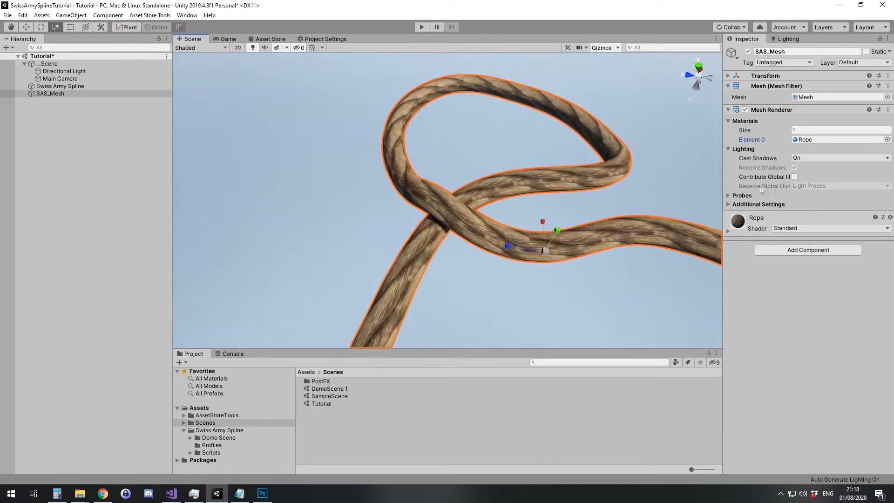
Reopen the Swiss Army Spline's Tutorial profile, recalculate its UVs and finish editing the profile.
click(60, 86)
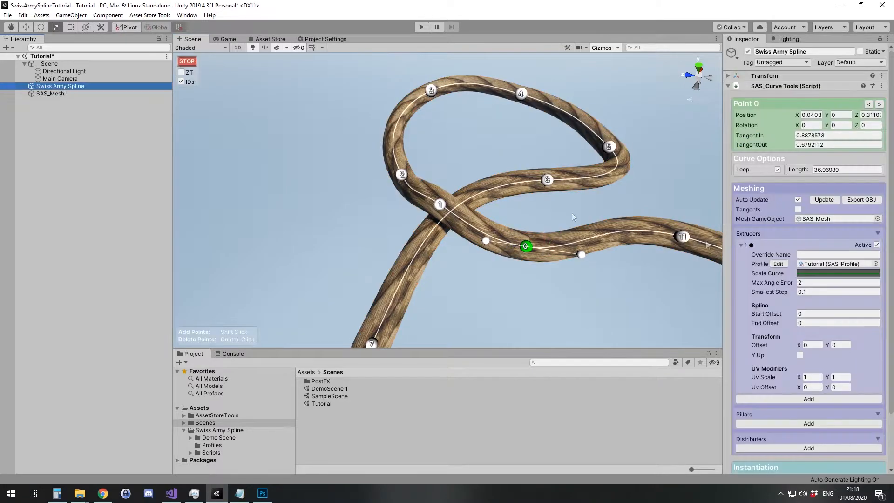
click(779, 263)
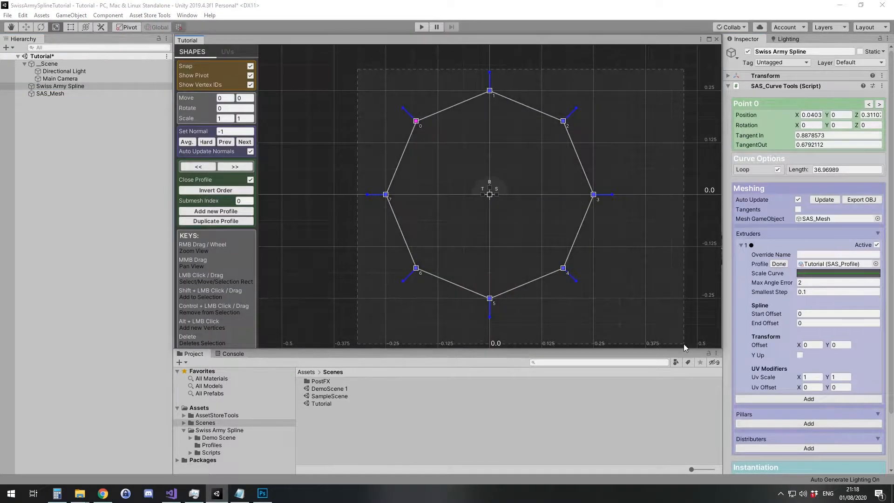
click(227, 51)
click(216, 141)
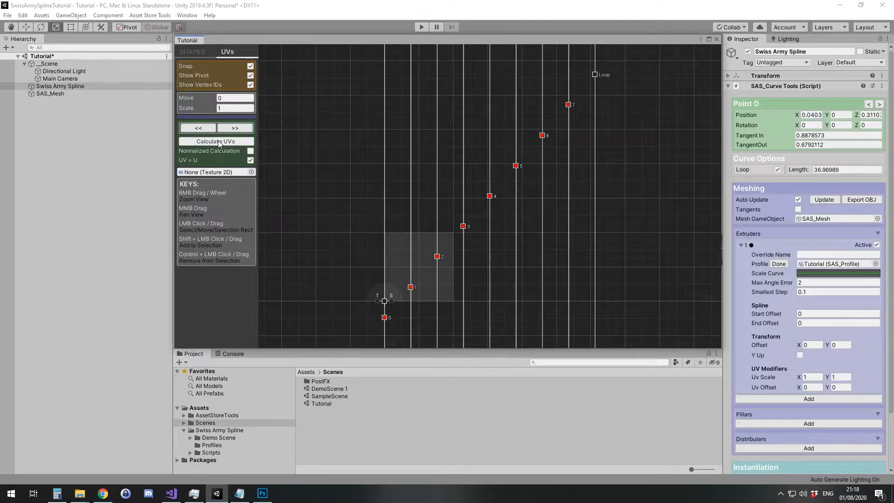
click(779, 264)
right_drag(635, 207, 802, 212)
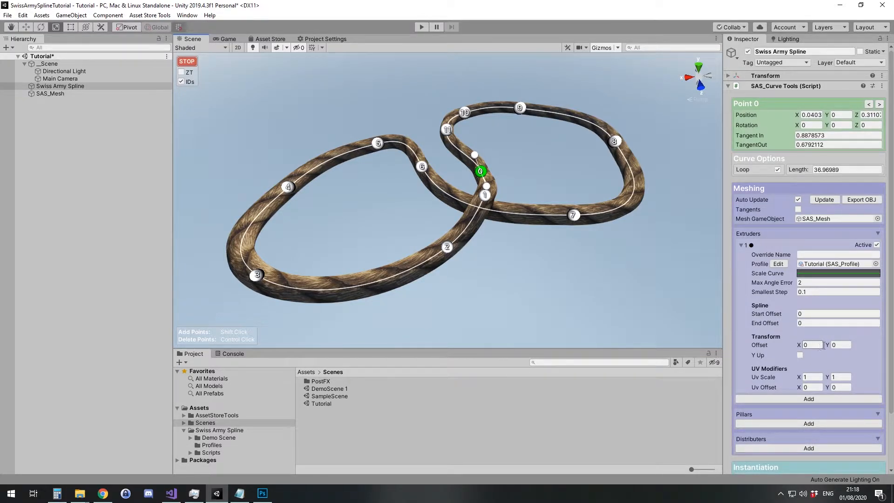
Try different X and Y transform offsets on the Tutorial extruder and reset both to 0.
drag(829, 346, 836, 345)
drag(801, 345, 799, 345)
click(815, 345)
text(0)
click(842, 345)
text(0)
Try out the extruder's UV offset and start offset, and reset the offsets to 0.
click(814, 379)
drag(799, 387, 822, 394)
click(815, 388)
text(0)
click(845, 388)
text(0)
drag(768, 314, 687, 347)
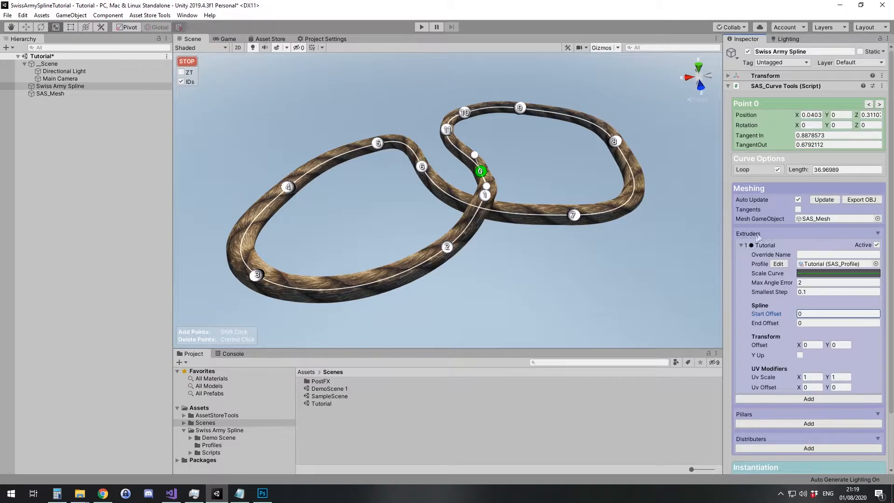
Collapse the Tutorial extruder and add a distributer with one mesh element, using the Sphere mesh.
click(790, 246)
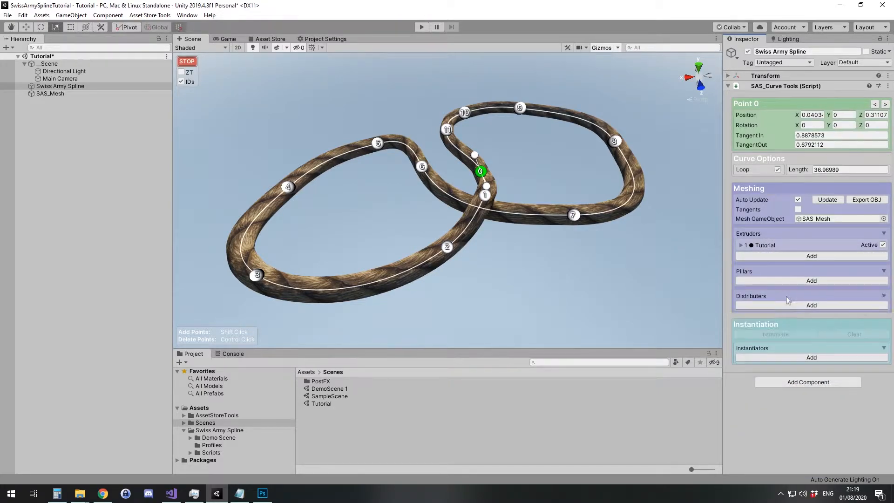
click(811, 306)
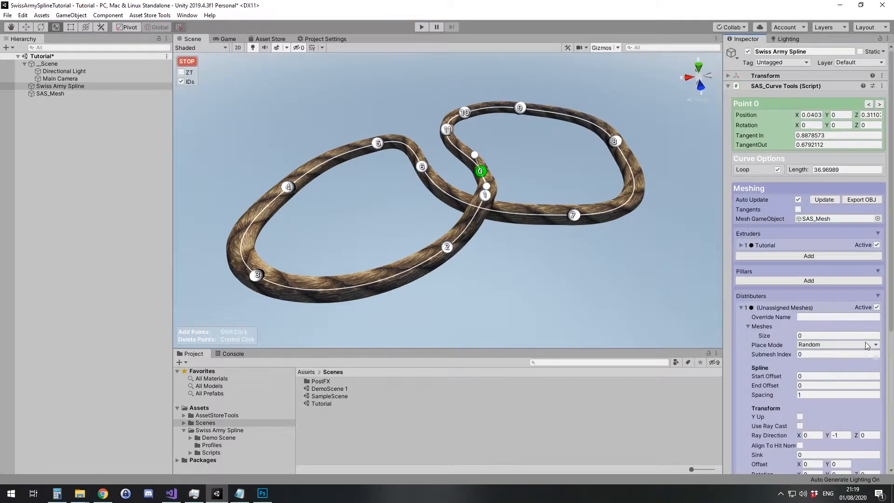
click(838, 336)
text(1)
key(Return)
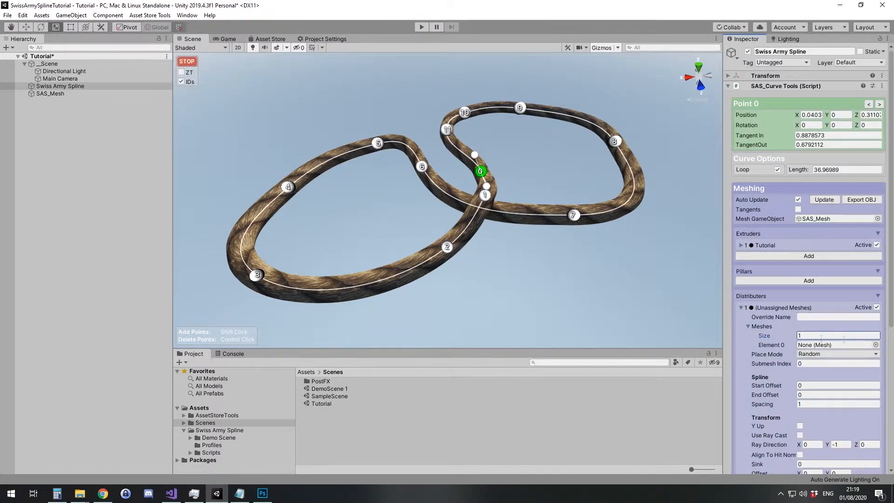
click(875, 344)
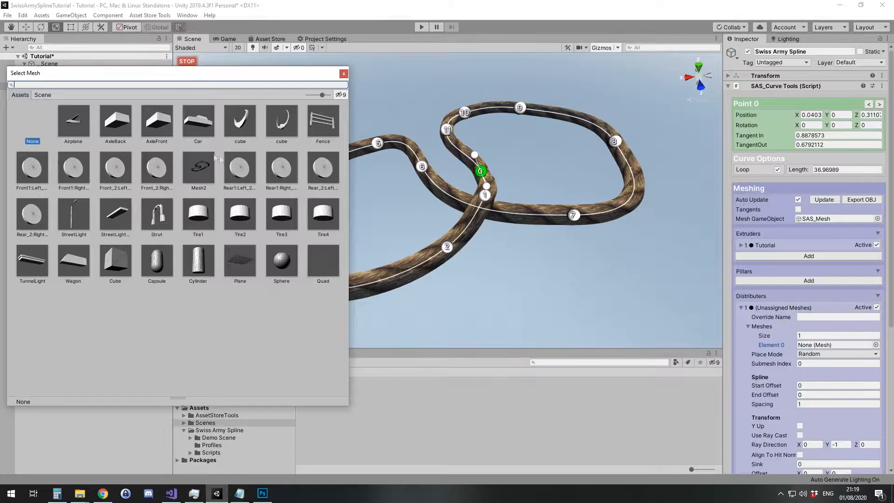
click(283, 265)
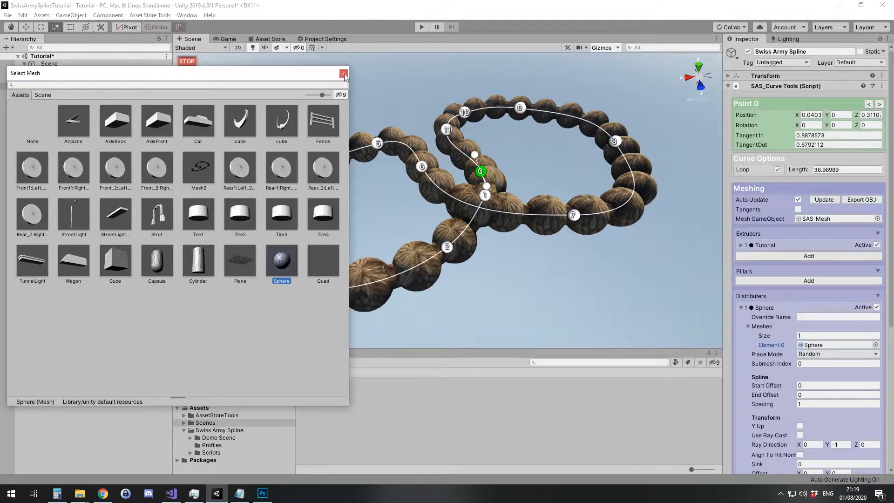
click(344, 74)
scroll(814, 414, down, 6)
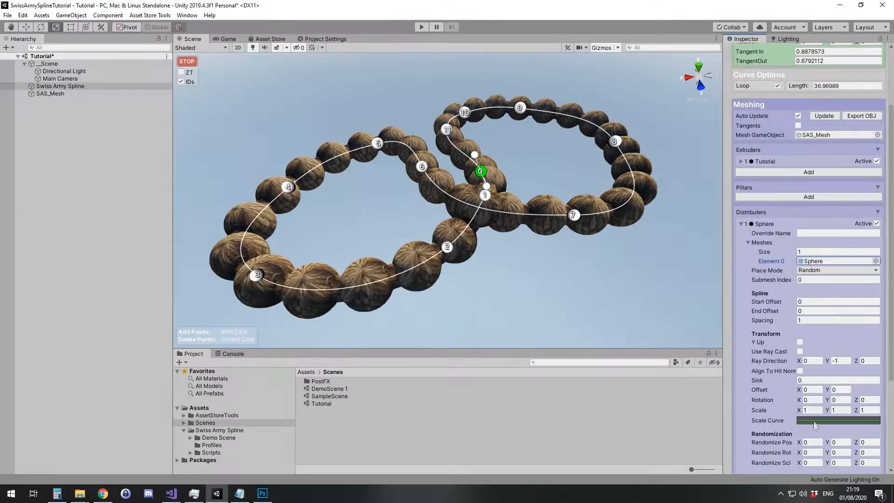
Keep Sphere as the distributed mesh and set the distributer's UV scale to 4 in X and Y.
click(875, 178)
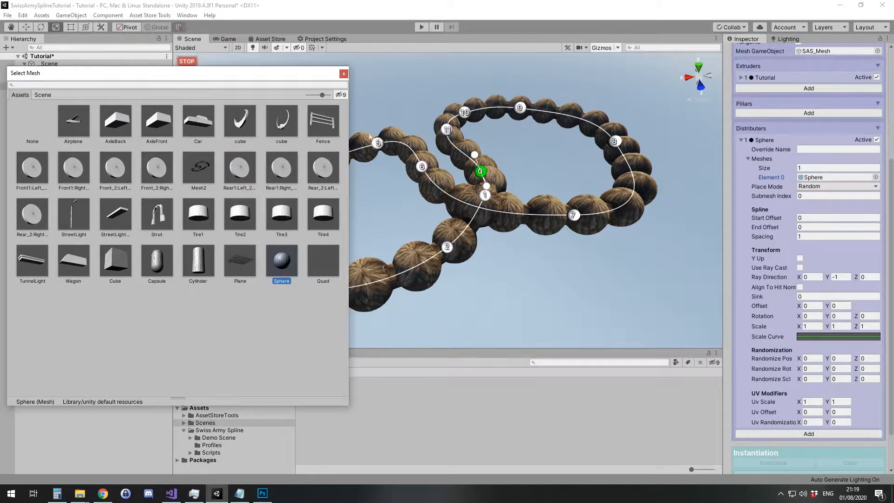
click(343, 74)
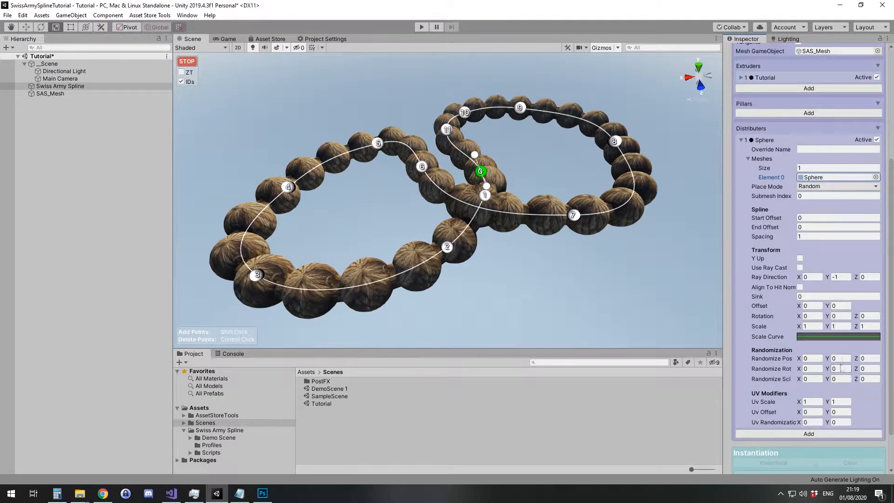
click(812, 402)
text(4)
click(841, 401)
text(4)
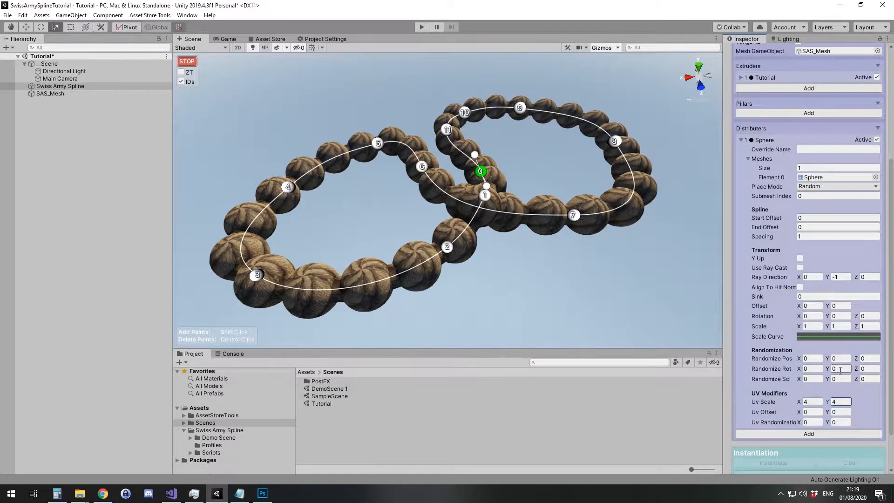
Set the sphere distributer's spacing to 3, end offset to 2.22 and start offset to 0.61.
click(807, 237)
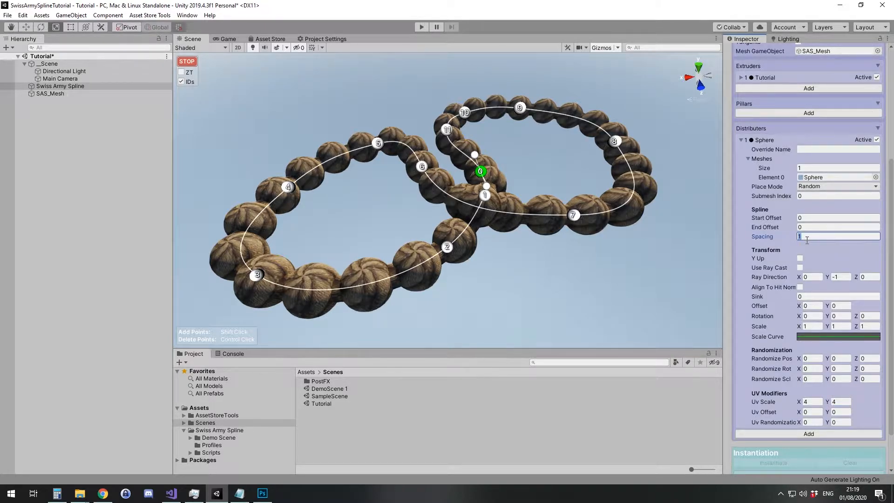
text(2)
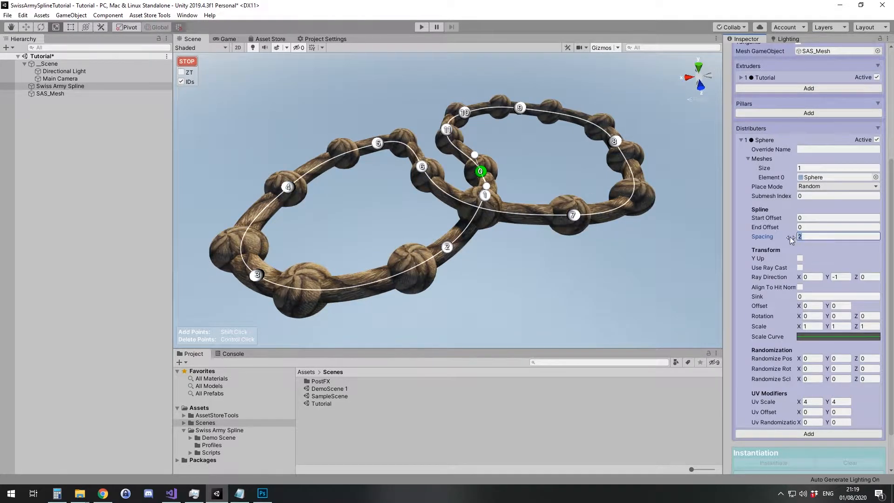
text(3)
click(809, 227)
text(2.22)
mouse_move(782, 218)
mouse_down()
mouse_move(800, 221)
mouse_move(787, 230)
mouse_up()
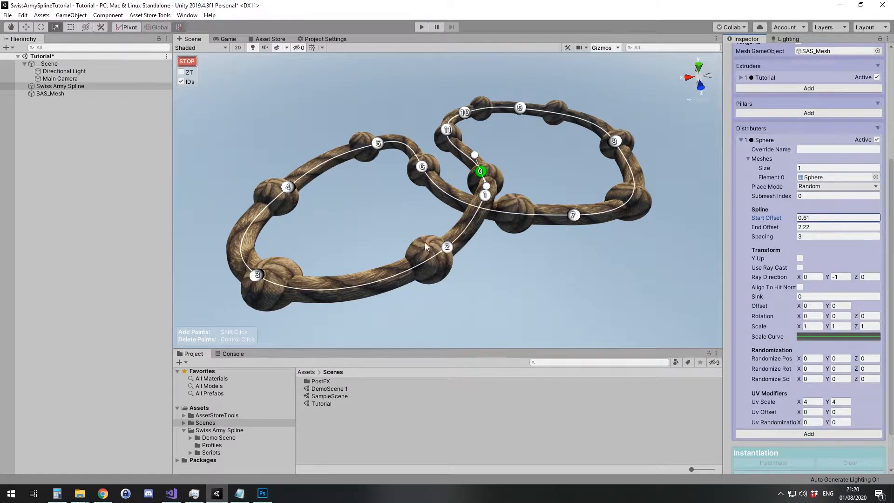
Rotate the distributed spheres 90 degrees around X.
click(842, 316)
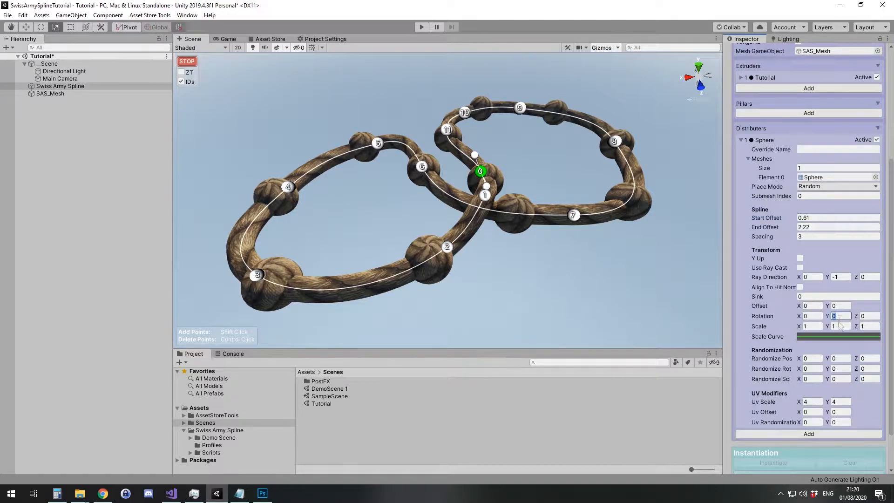
click(813, 319)
text(90)
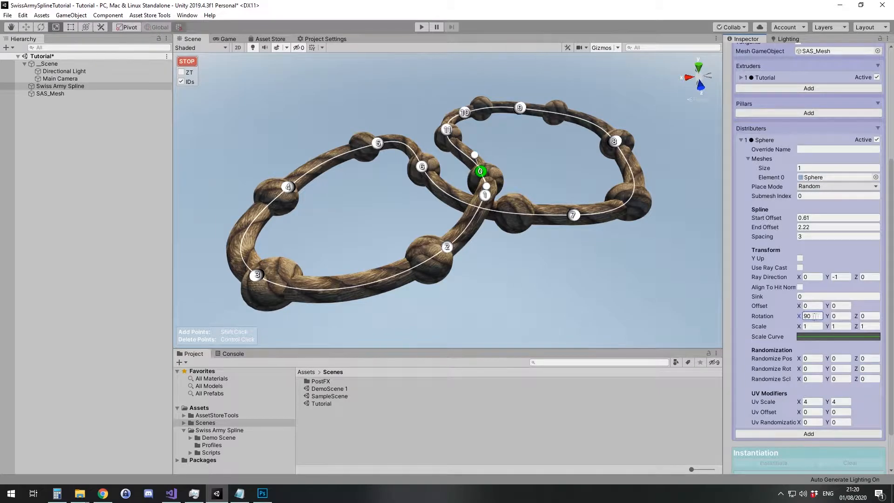
Try a scale randomization of 3 on the spheres in Y and in X, resetting each to 0.
click(841, 379)
text(3)
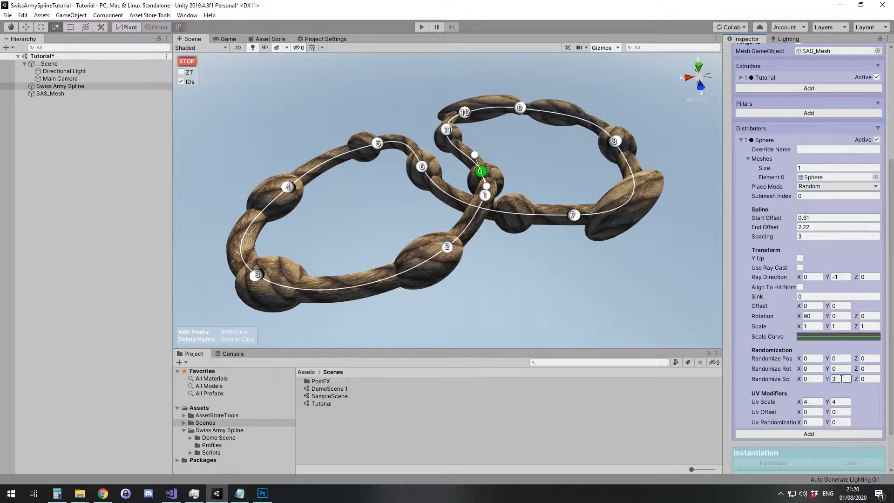
text(0)
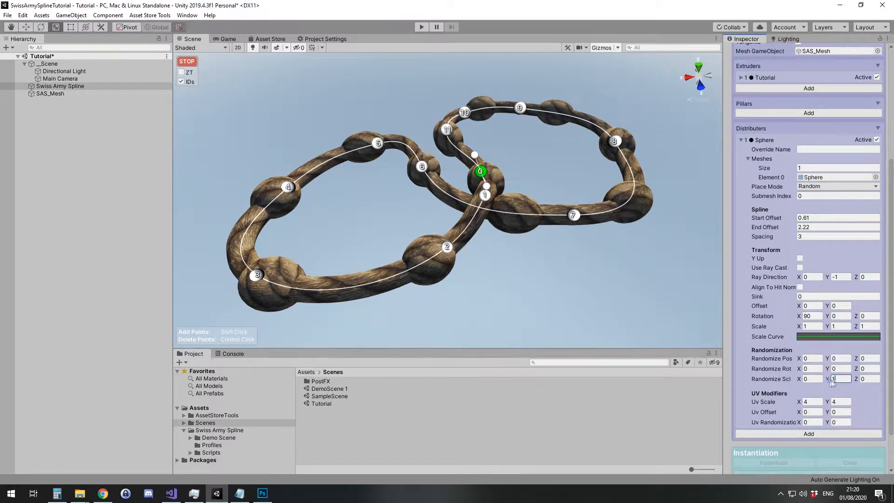
key(BackSpace)
text(0)
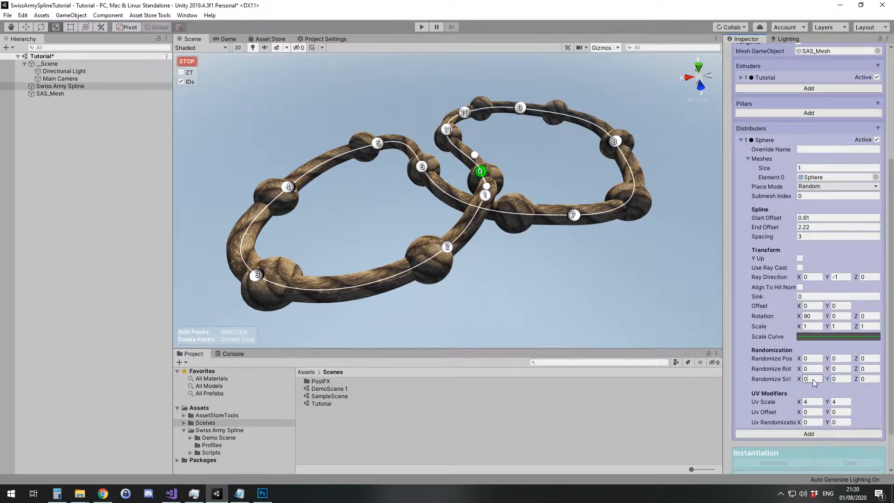
click(813, 379)
text(1)
key(BackSpace)
text(3)
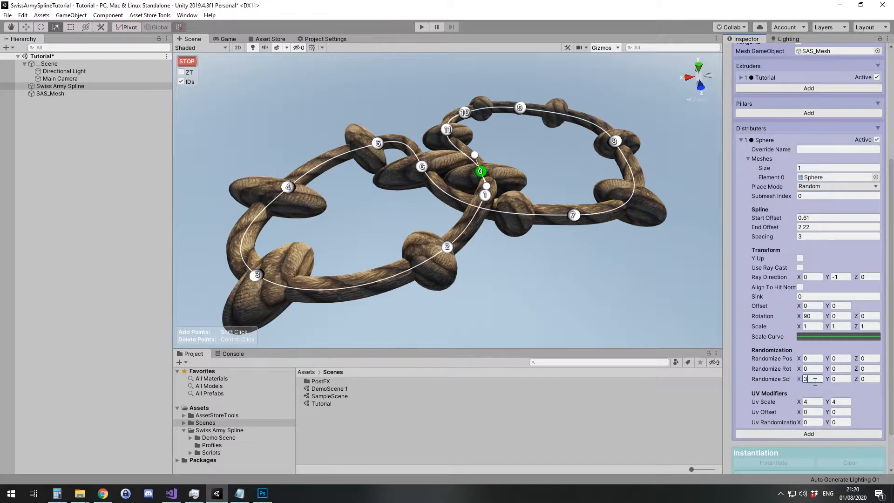
key(BackSpace)
text(0)
Try an X scale of 1.25 on the distributed spheres and set it back to 1.
click(810, 327)
text(1.25)
key(BackSpace)
key(BackSpace)
key(BackSpace)
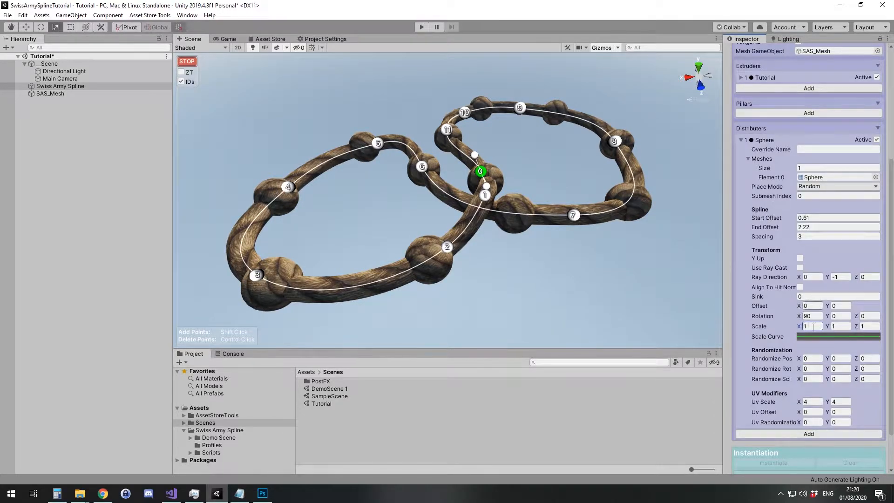
Stop editing the spline points and inspect the knotted rope from several angles.
alt+drag(601, 237, 554, 242)
scroll(582, 254, up, 4)
click(190, 63)
scroll(414, 205, down, 6)
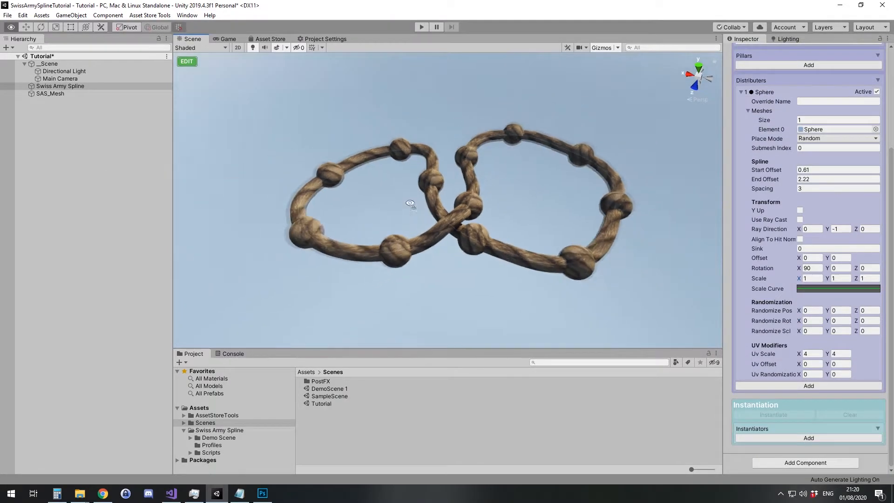
alt+drag(414, 206, 71, 127)
Rename the Swiss Army Spline object to Rope and SAS_Mesh to RopeMesh.
click(66, 86)
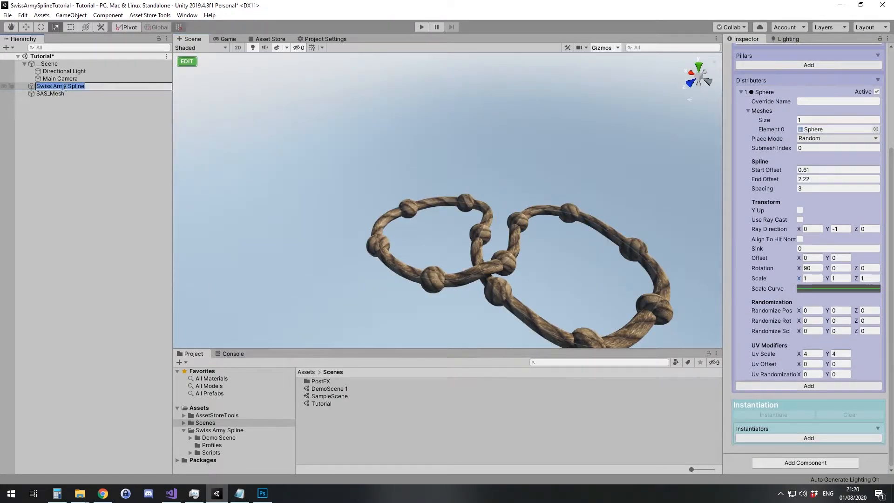
text(Rope)
key(Return)
click(46, 93)
click(56, 94)
text(RopeMesh)
key(Return)
Create a new Swiss Army Spline object in the scene hierarchy.
click(55, 108)
right_click(55, 108)
mouse_move(103, 196)
click(162, 197)
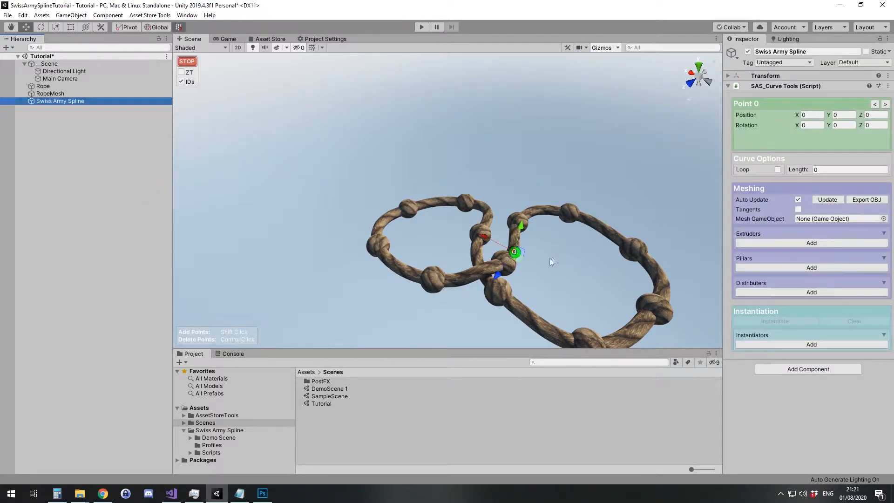
Place point 0 of the new spline at X -10, Y 6, Z 0 and add a second point about 18 units away.
scroll(552, 257, down, 5)
drag(438, 240, 661, 183)
alt+drag(538, 186, 309, 216)
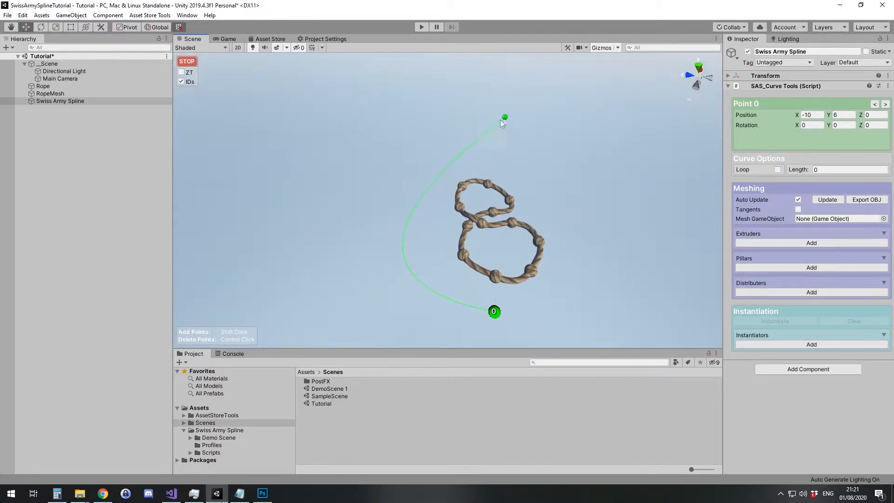
shift+click(180, 232)
alt+drag(331, 253, 714, 192)
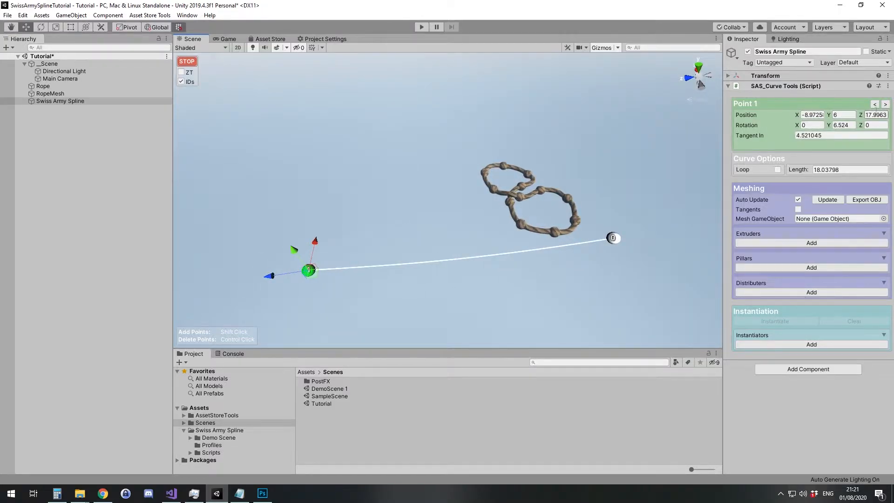
Set point 1 of the spline to X -10 and Z 20, with its Y rotation at 0.
click(886, 104)
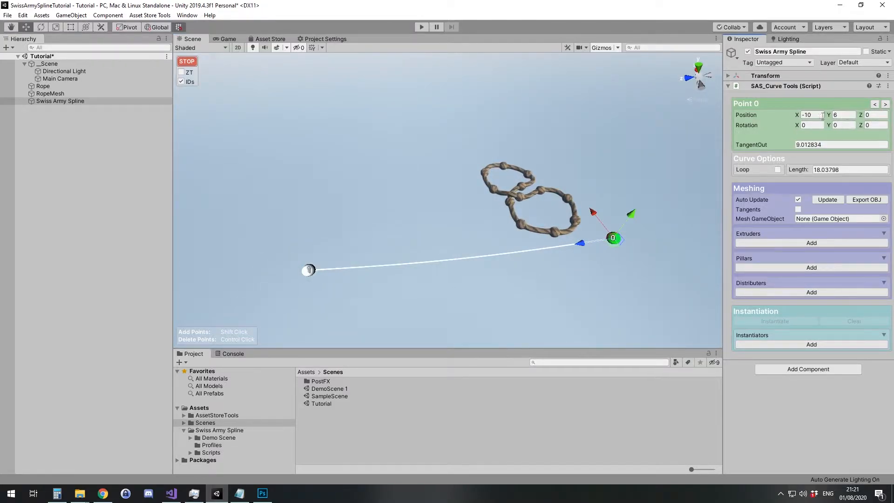
click(886, 104)
click(813, 114)
text(-10)
click(872, 115)
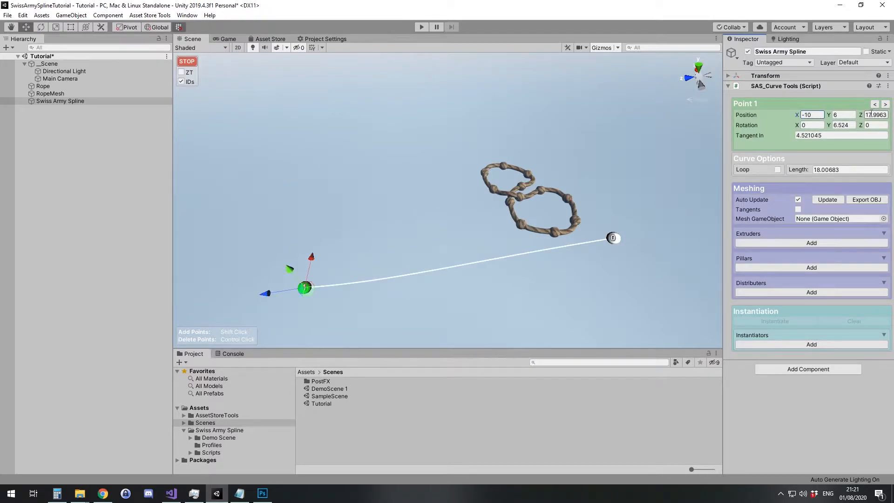
text(20)
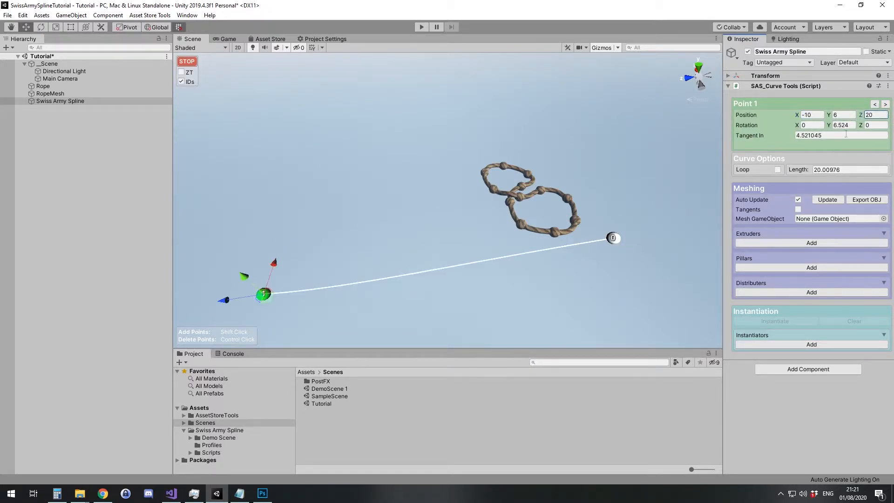
click(851, 125)
text(0)
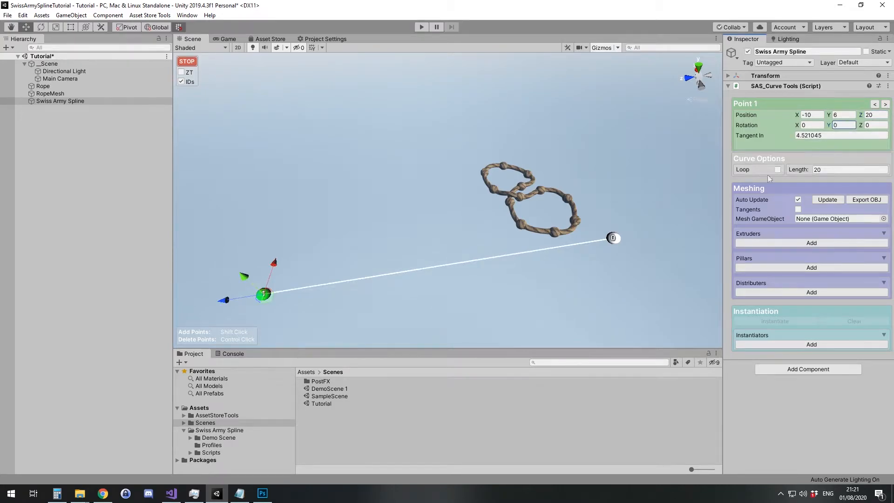
Rotate both end points so the spline sags in the middle, tilting point 0 to about 16.3° in X.
text(r)
alt+drag(307, 293, 286, 237)
key(e)
drag(261, 201, 288, 212)
click(646, 211)
drag(636, 178, 361, 254)
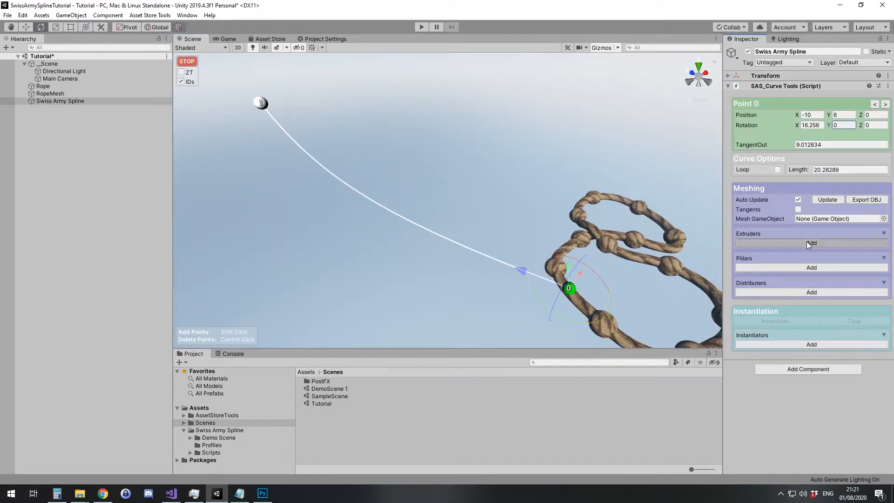
Add an extruder to the new spline and assign it the Ropes profile.
click(806, 242)
click(793, 247)
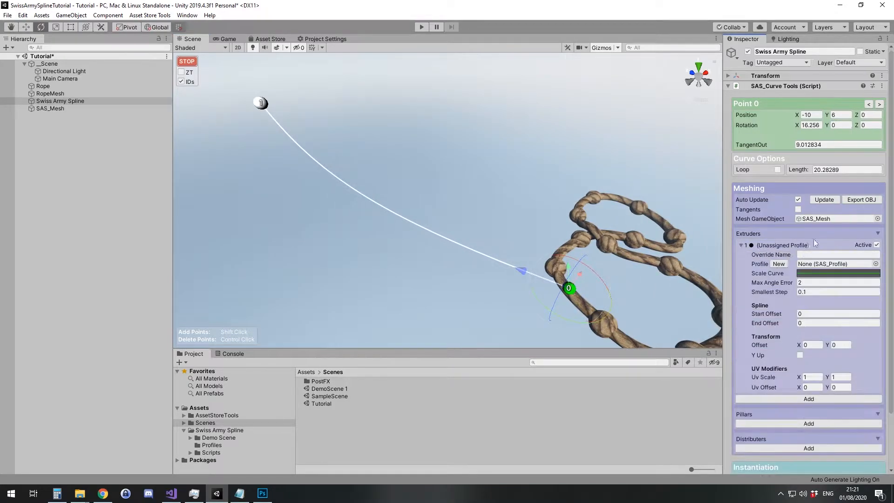
click(876, 265)
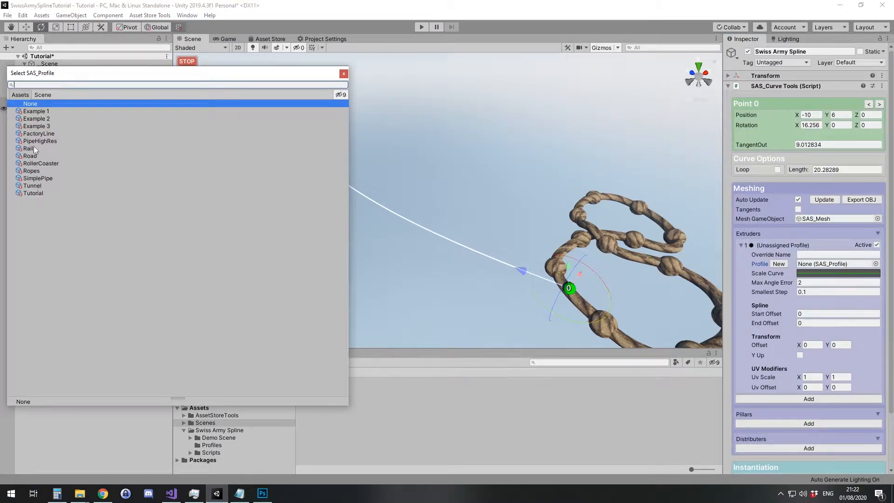
click(31, 170)
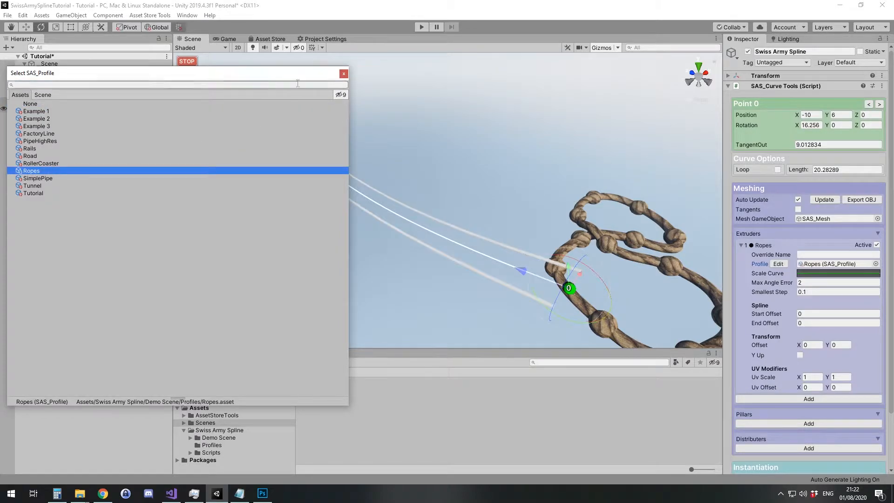
click(344, 73)
Open the Ropes profile for editing and examine its two octagonal shapes, switching between them.
click(778, 264)
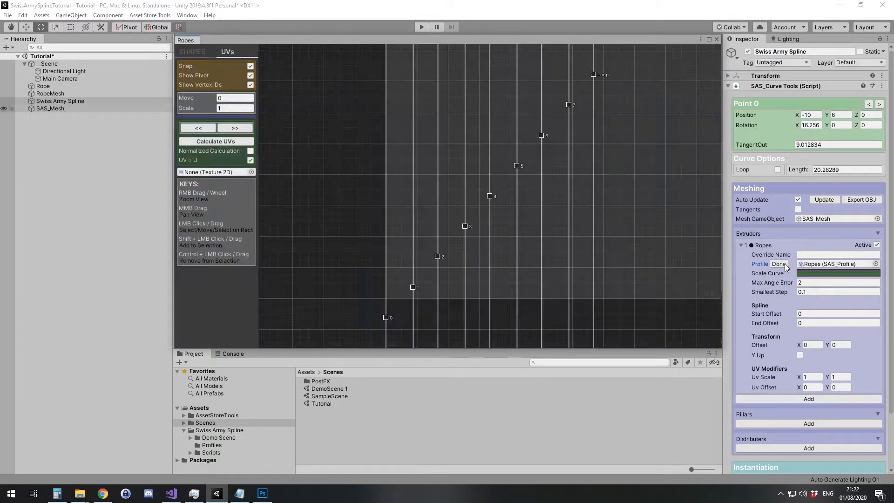
click(191, 50)
drag(362, 181, 415, 215)
key(w)
key(f)
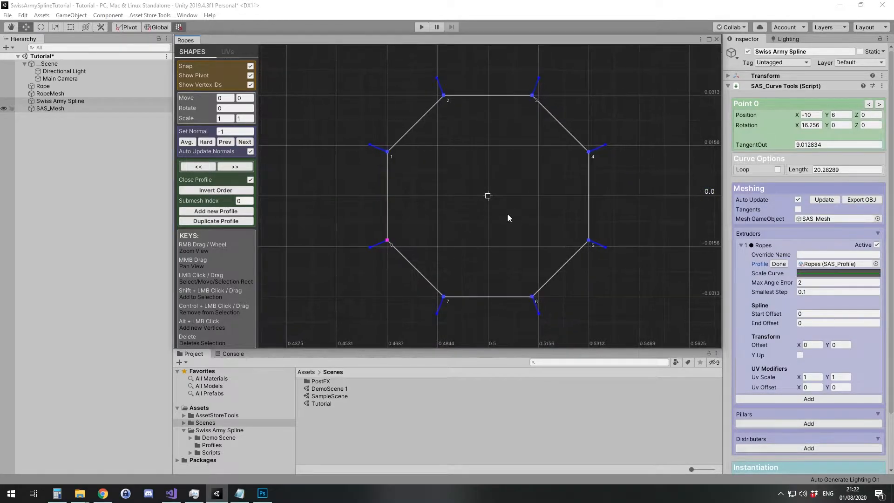
key(w)
click(671, 192)
click(306, 186)
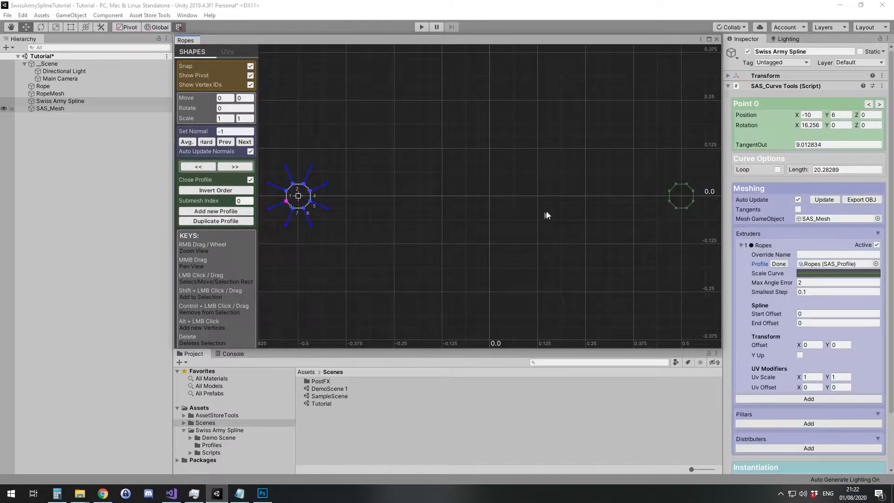
click(233, 167)
click(205, 168)
click(230, 169)
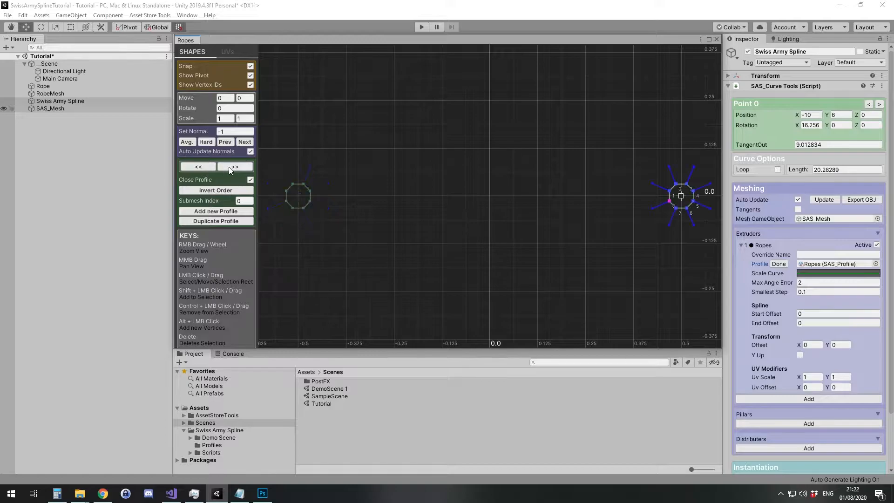
click(209, 166)
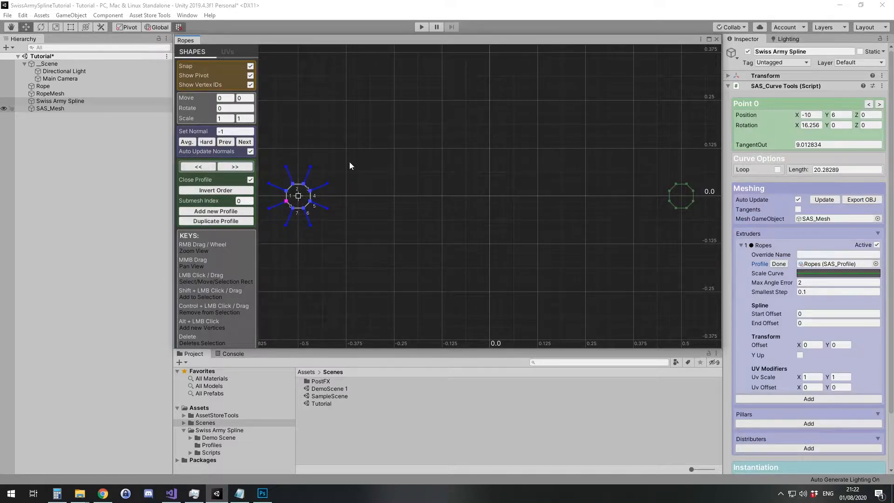
Try moving the octagon at -0.5 to the centre of the profile grid and editing its vertices.
drag(352, 160, 272, 239)
drag(291, 200, 482, 199)
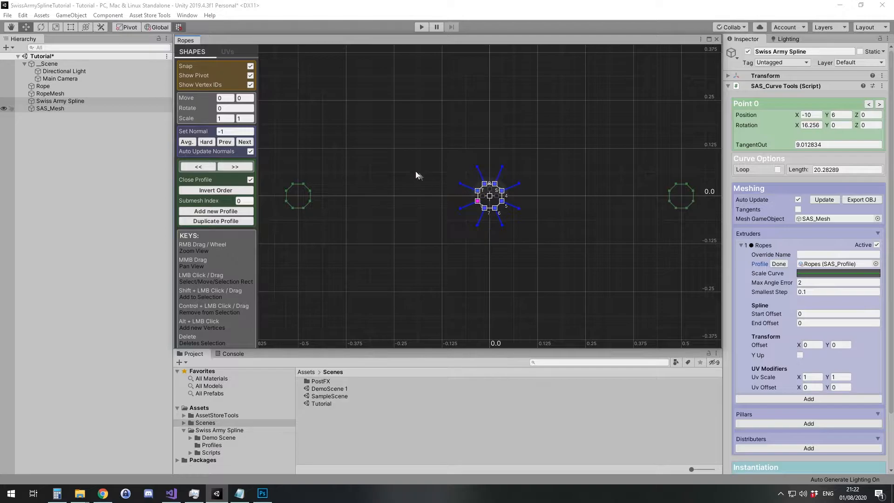
click(495, 184)
drag(497, 186, 491, 148)
click(518, 174)
key(Delete)
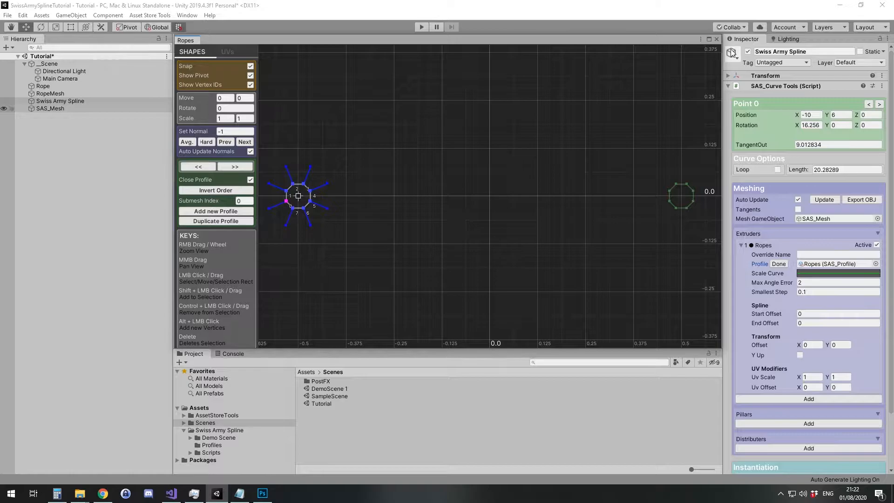
Close the profile editor and assign the Rope material to SAS_Mesh.
click(718, 40)
right_drag(410, 154, 166, 119)
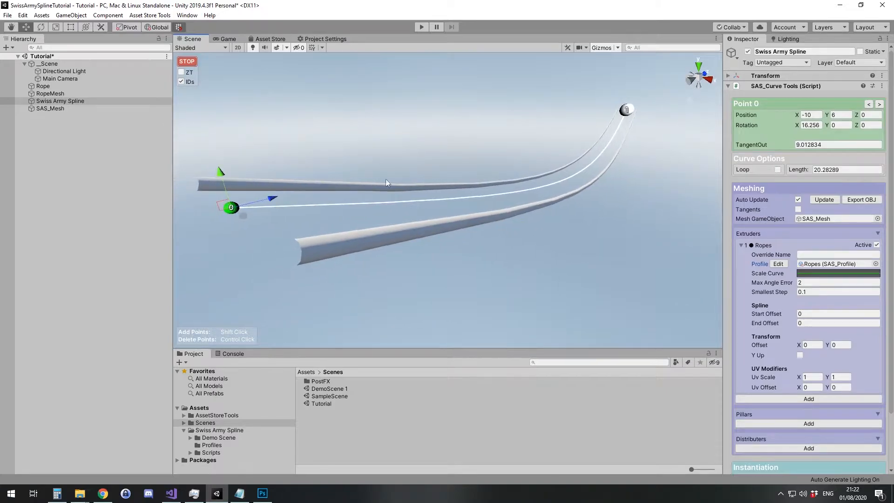
scroll(360, 174, down, 3)
middle_drag(352, 193, 424, 182)
click(69, 108)
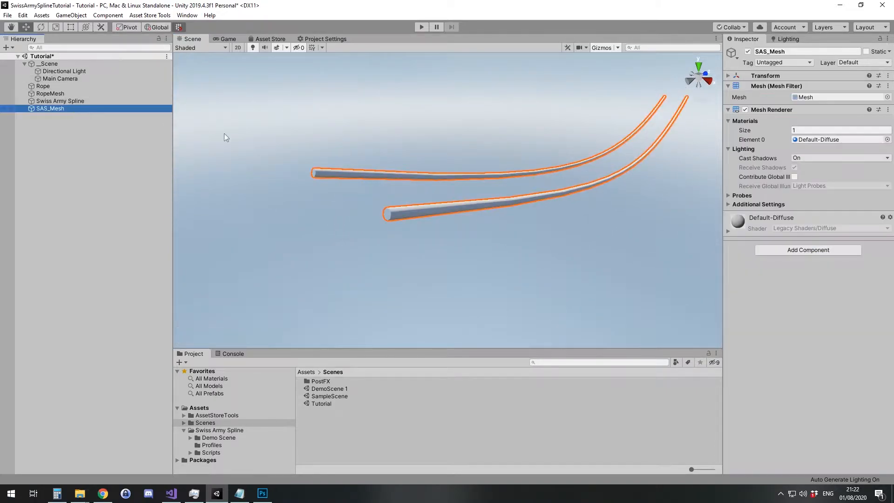
click(887, 140)
click(292, 122)
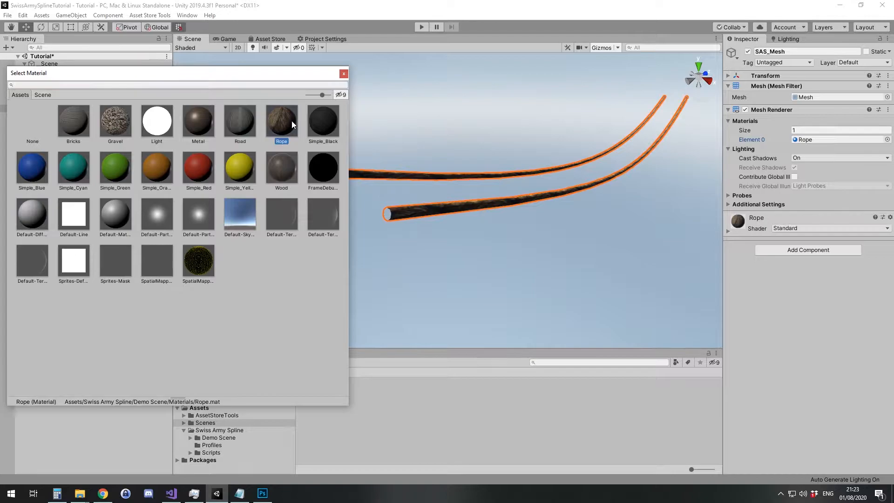
click(354, 96)
scroll(464, 188, up, 5)
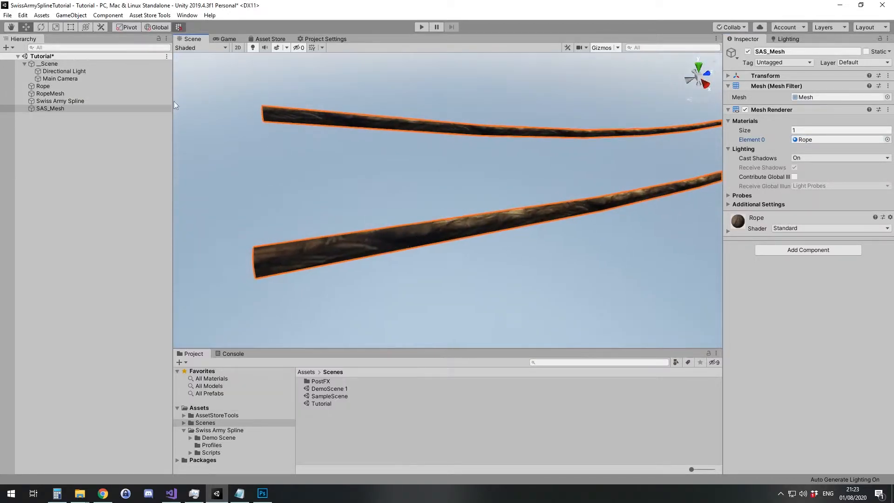
Set the Ropes extruder's UV scale to 15 in both X and Y.
click(71, 101)
click(812, 377)
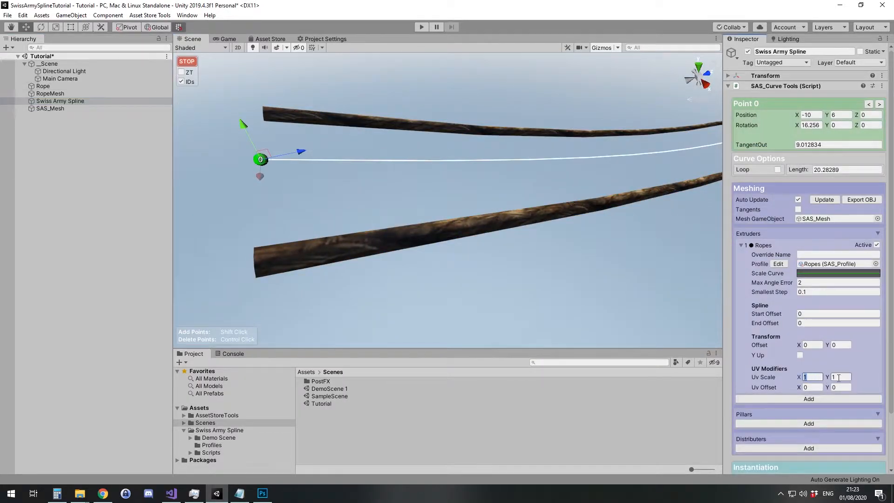
text(15)
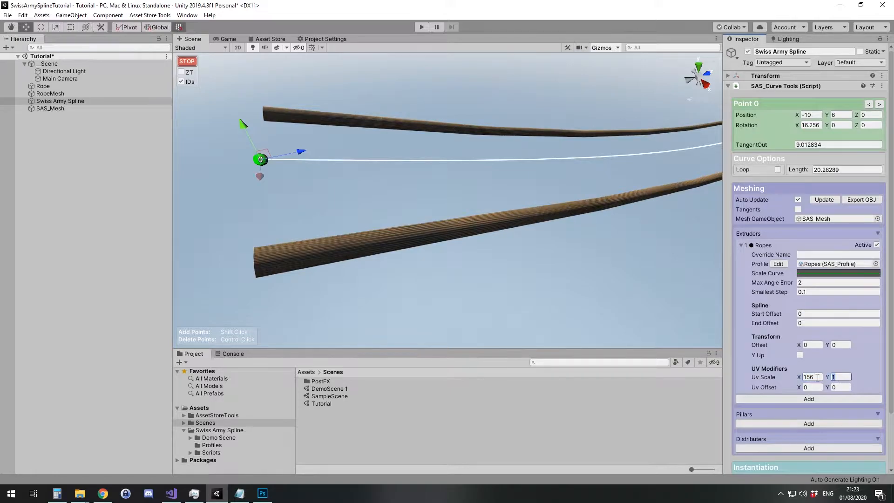
key(Tab)
text(15)
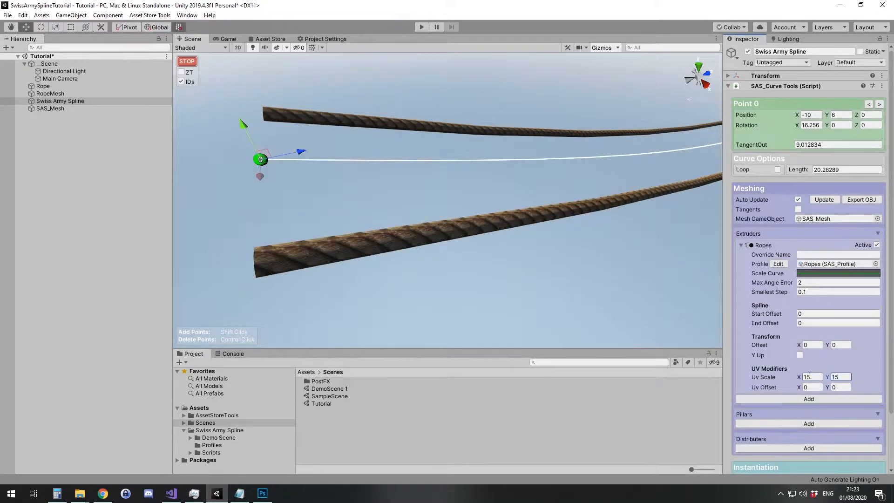
alt+drag(482, 259, 534, 223)
scroll(492, 233, down, 5)
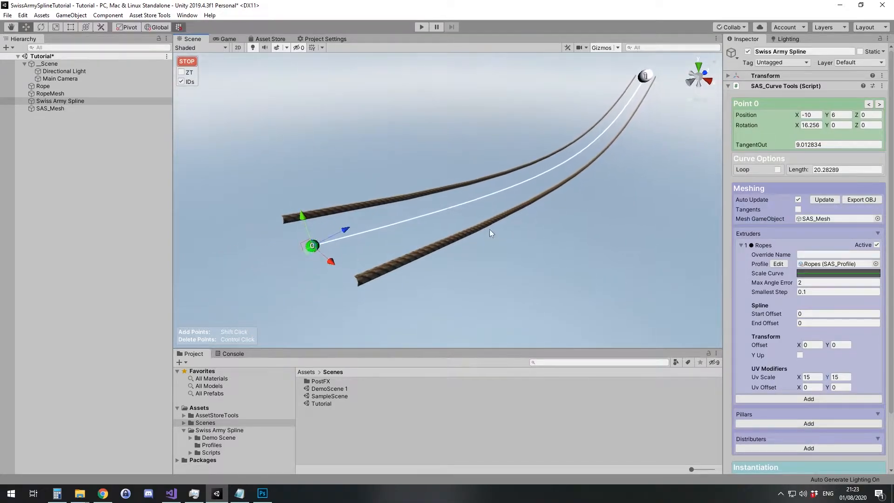
Duplicate the Ropes extruder and set the copy's Y offset to 1.
right_click(784, 246)
click(821, 253)
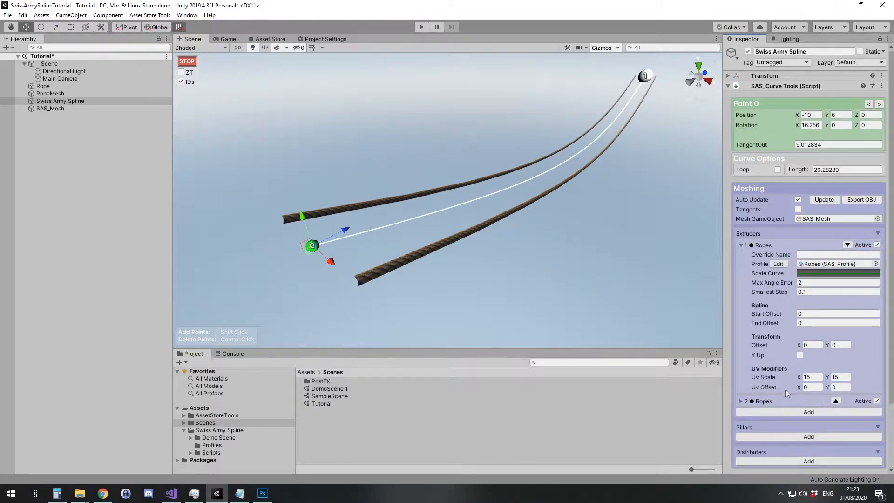
click(783, 402)
scroll(801, 402, down, 3)
click(840, 418)
text(1)
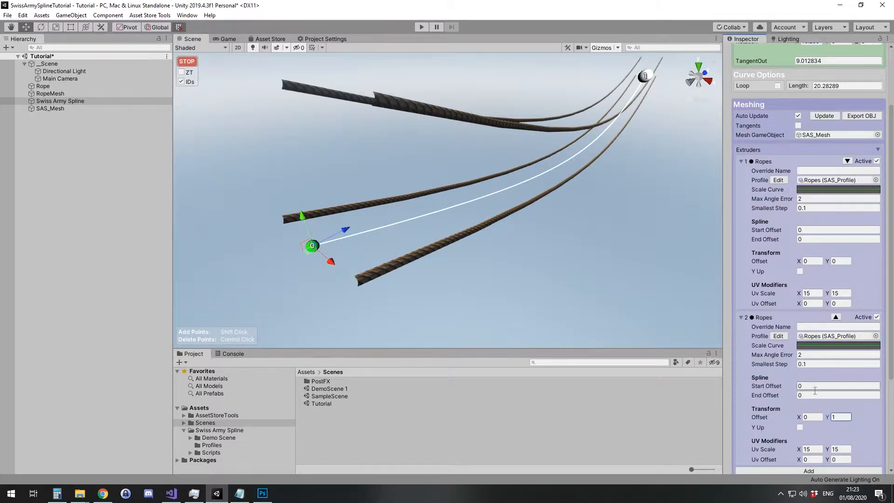
Rotate point 0 to about 14.6° in X and enable Y Up on the second Ropes extruder.
alt+drag(620, 311, 512, 252)
key(e)
drag(409, 218, 424, 237)
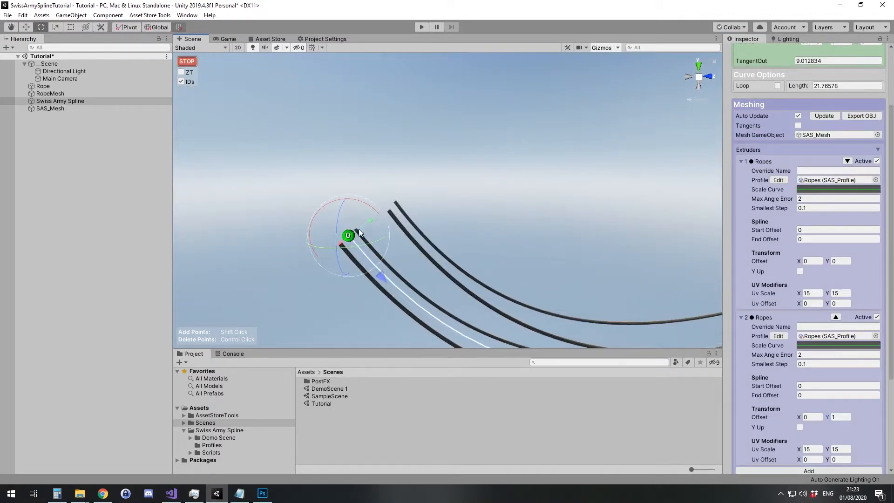
click(800, 427)
alt+drag(570, 286, 556, 267)
Collapse both extruders and add a pillar with the Ropes profile, enabling Offset Y Up and Orientation Y Up.
click(765, 317)
click(764, 161)
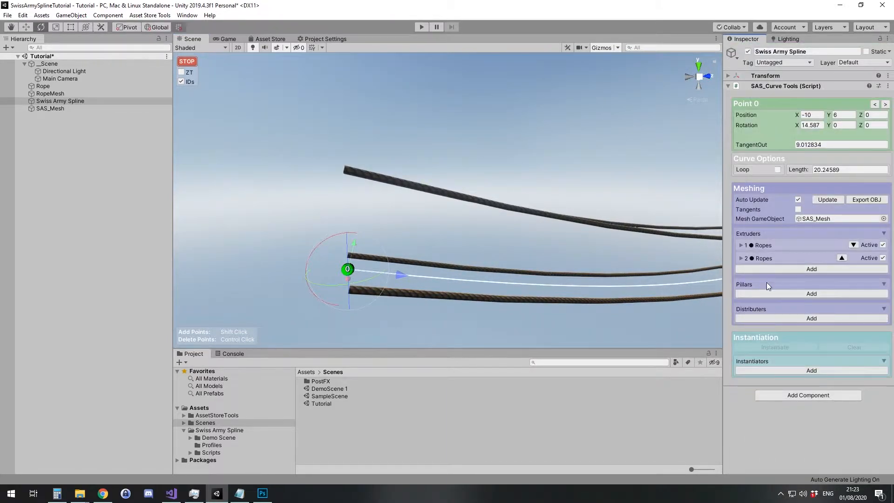
click(789, 293)
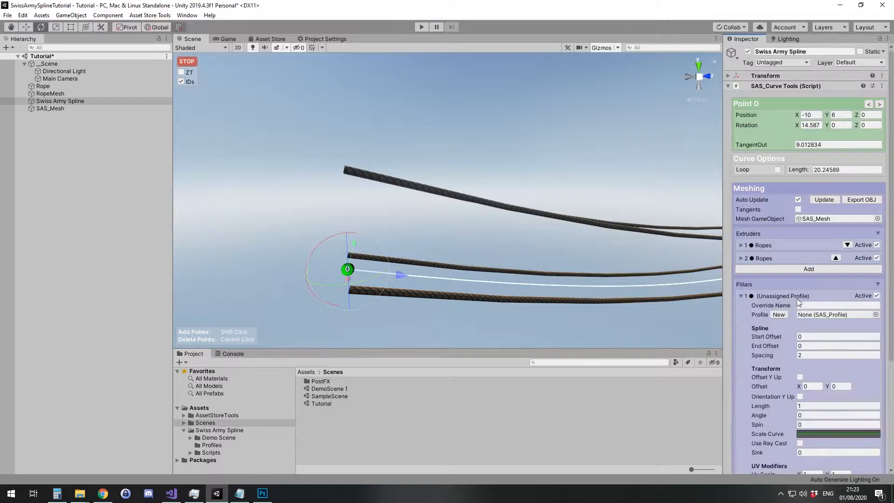
click(876, 315)
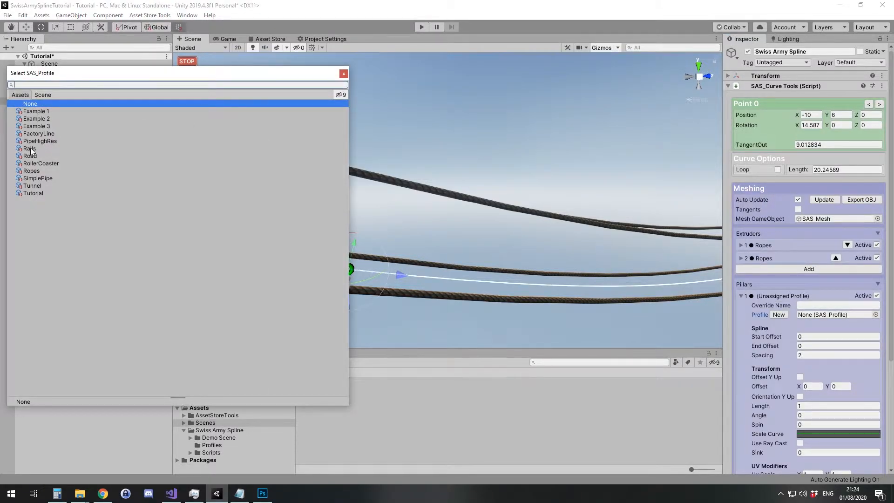
click(34, 171)
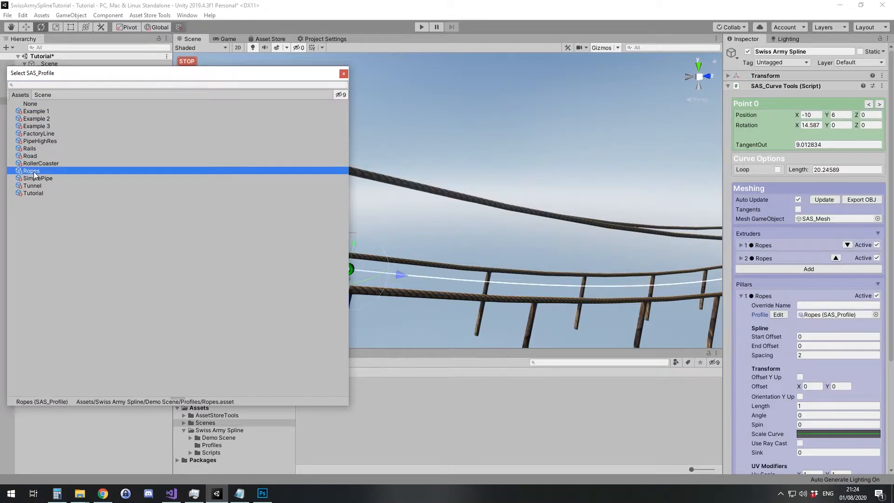
click(343, 73)
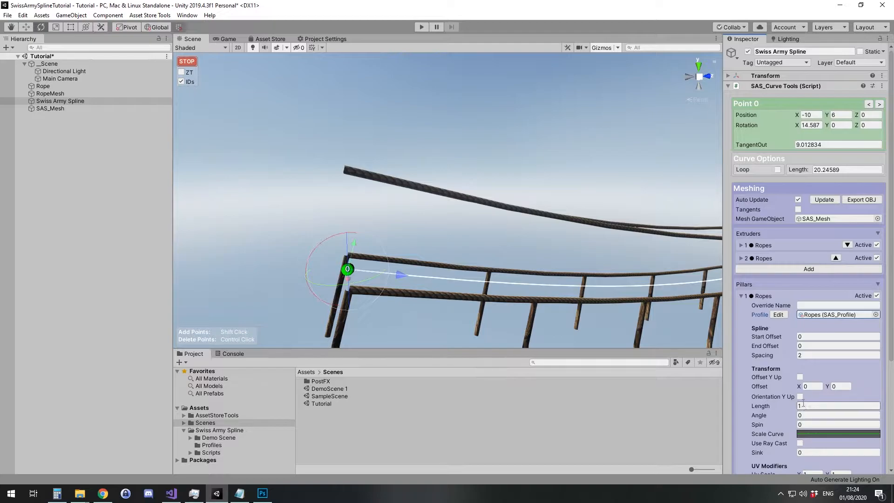
click(801, 378)
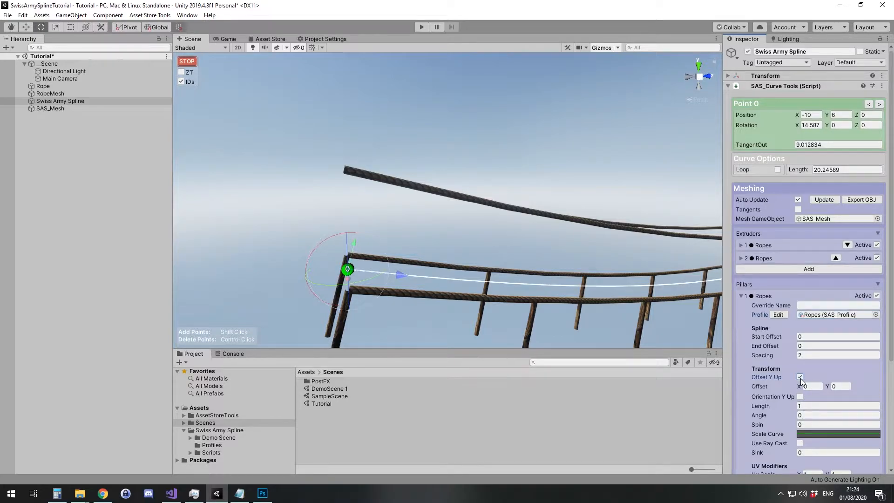
click(801, 397)
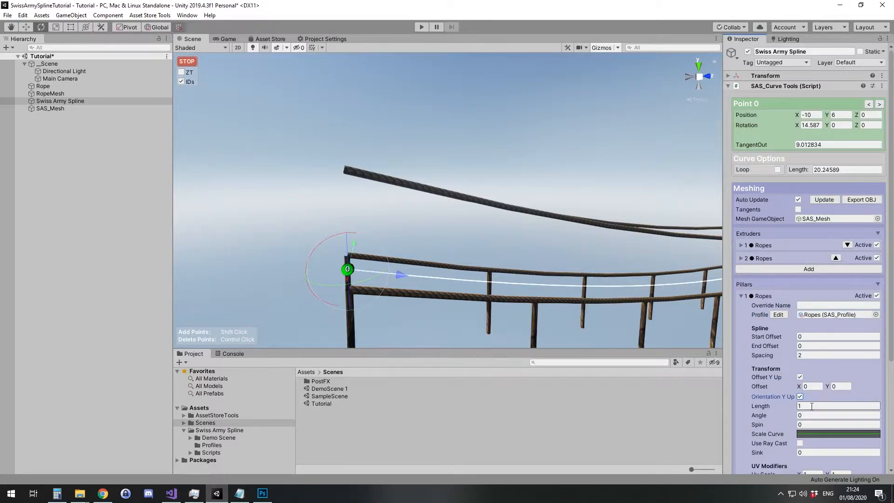
Set the Ropes pillar's Y offset to 1 and its spacing to 1.
click(839, 386)
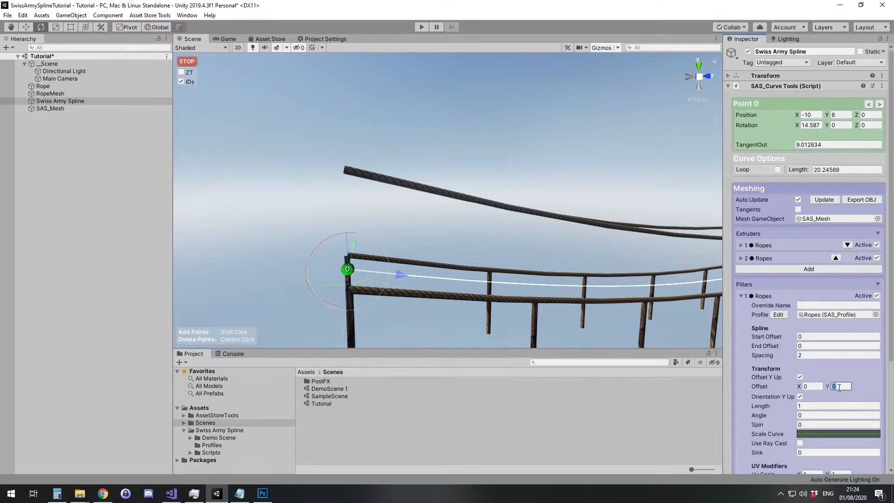
text(1)
click(809, 356)
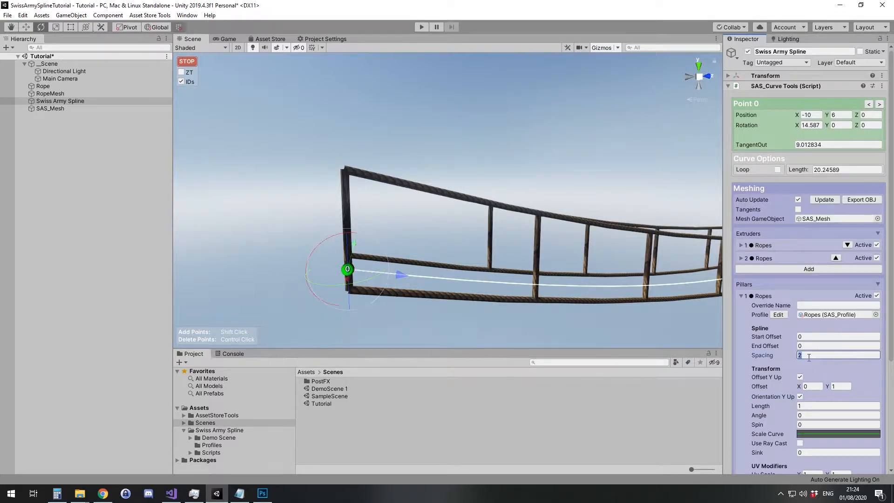
text(1)
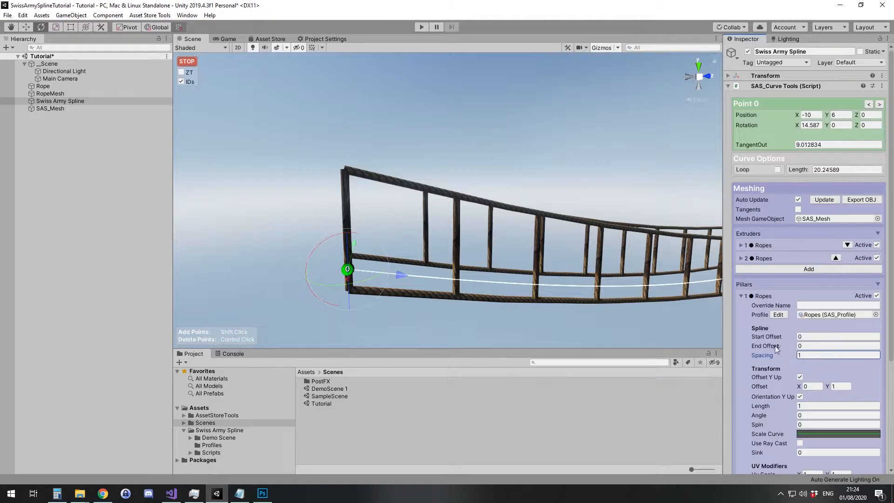
Set both the start offset and the end offset of the Ropes pillar to 0.5.
click(809, 337)
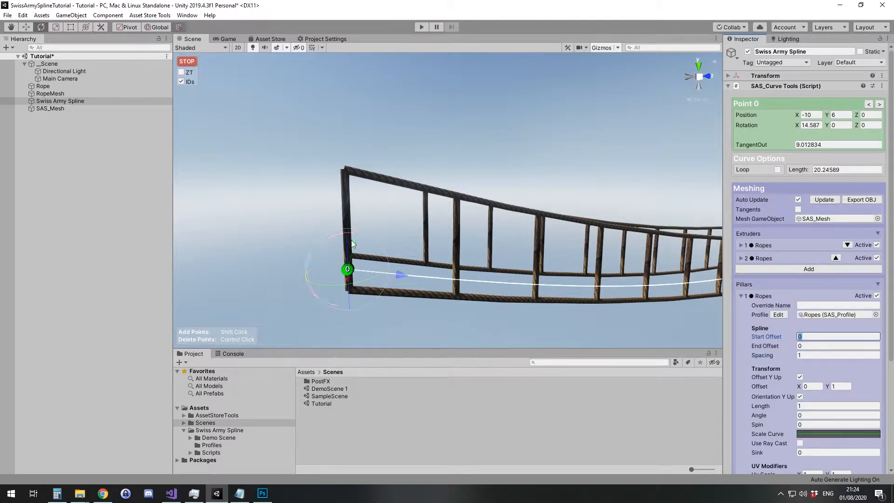
key(BackSpace)
text(.25)
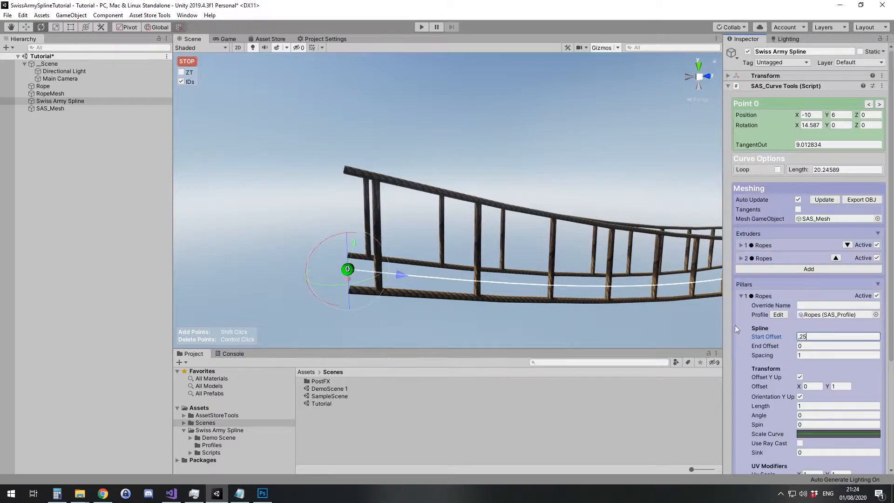
drag(764, 331, 788, 341)
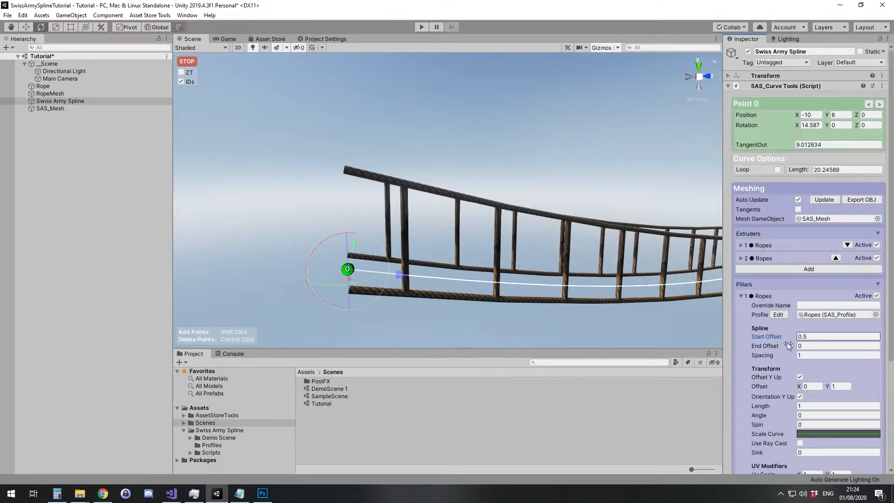
right_drag(601, 293, 667, 285)
click(805, 346)
text(0.5)
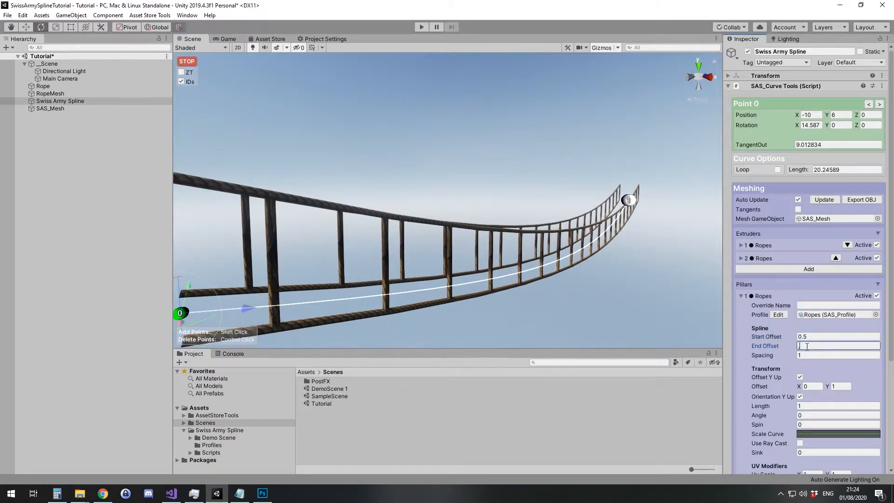
Set the Ropes pillar's UV scale to 15 in both X and Y.
right_drag(631, 261, 578, 292)
key(w)
scroll(816, 409, down, 6)
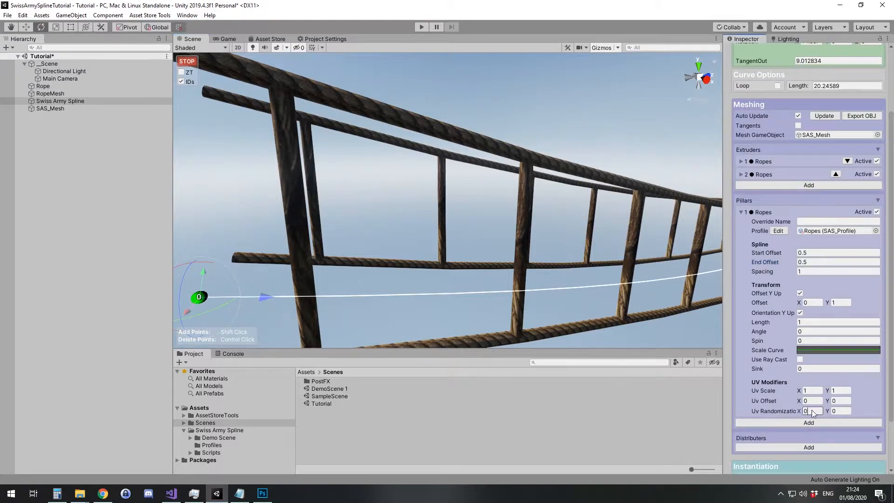
click(819, 392)
text(15)
click(841, 390)
text(15)
alt+drag(493, 293, 671, 316)
alt+drag(652, 233, 545, 220)
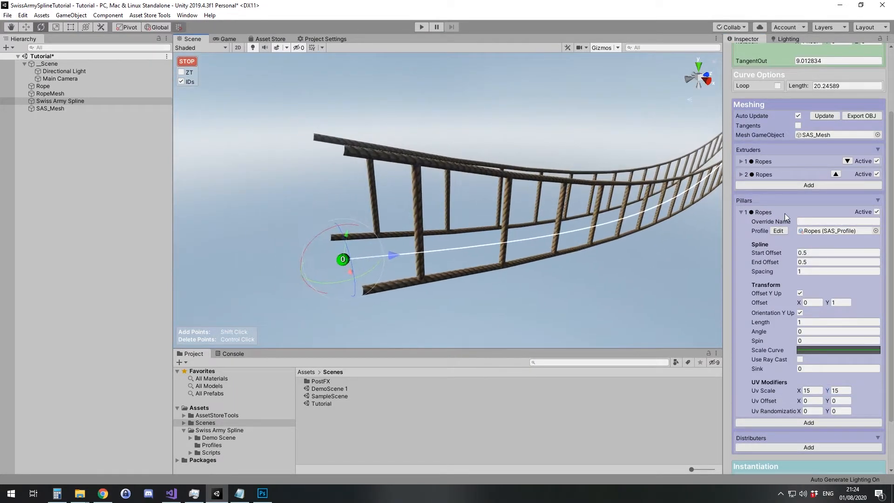
Collapse the Ropes pillar and add a distributor with one mesh element assigned to Cube.
click(784, 214)
click(775, 323)
alt+drag(437, 231, 489, 251)
click(809, 362)
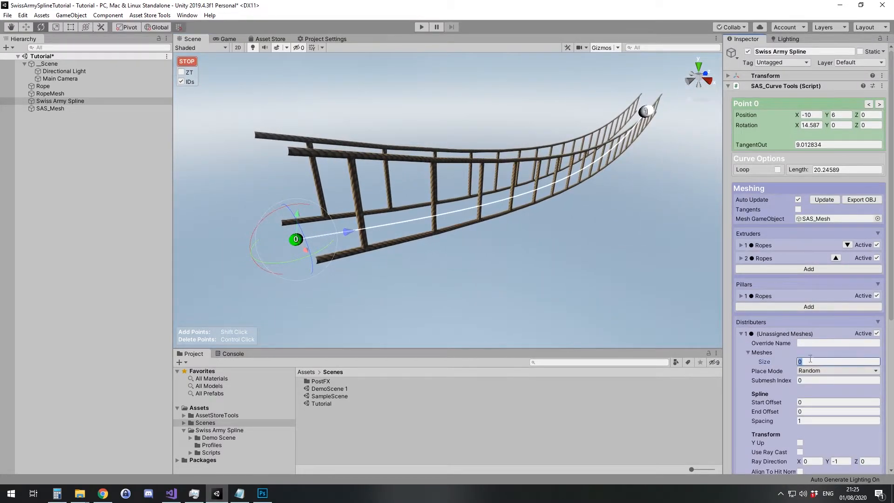
text(1)
key(Return)
click(876, 371)
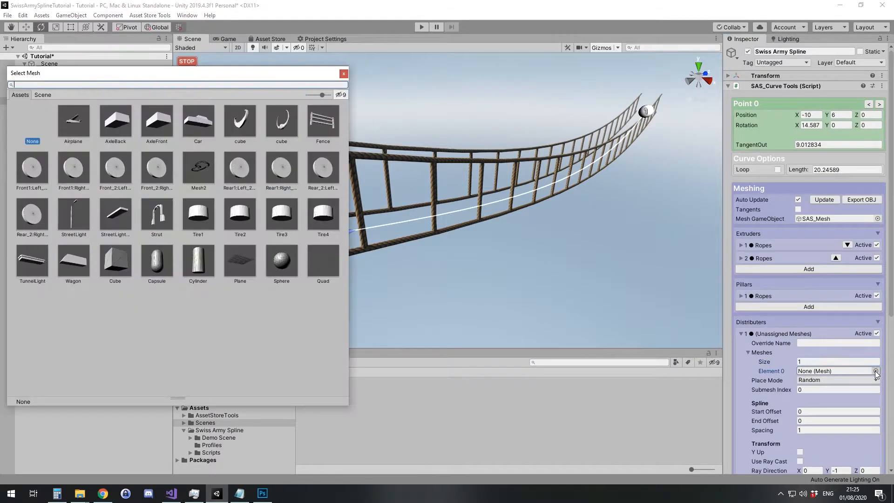
click(122, 254)
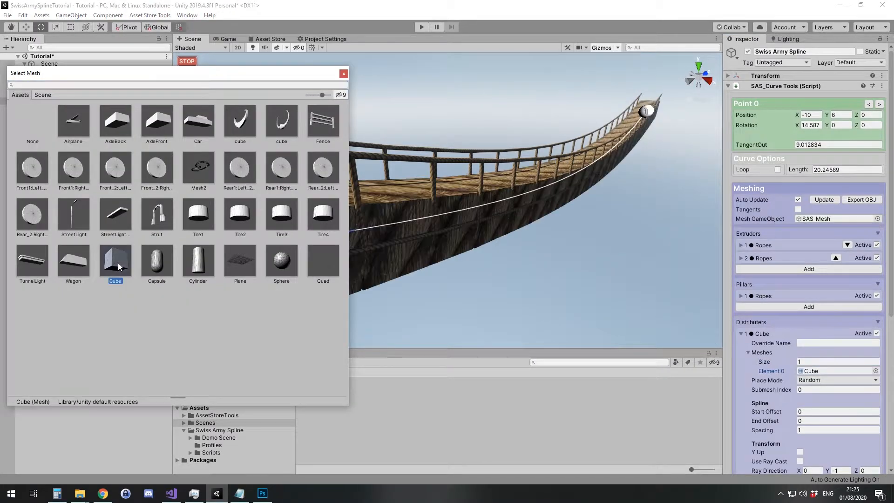
click(344, 73)
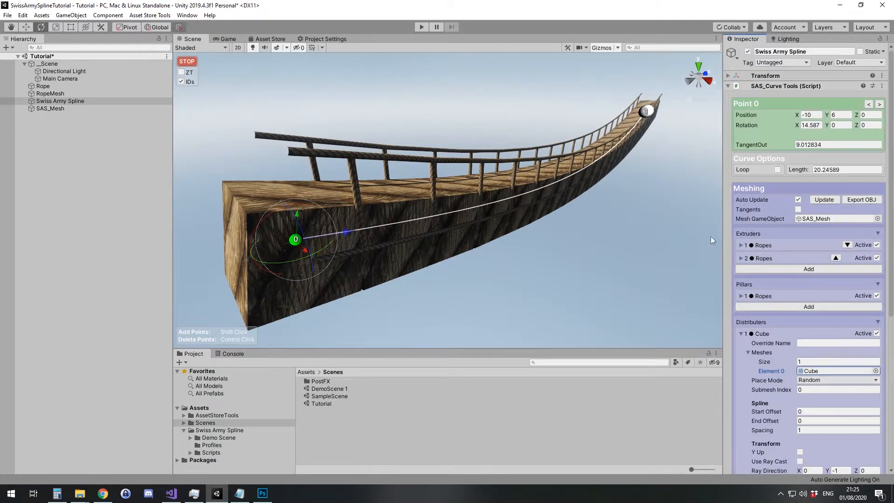
Set the Cube distributor's submesh index to 1.
scroll(782, 371, down, 3)
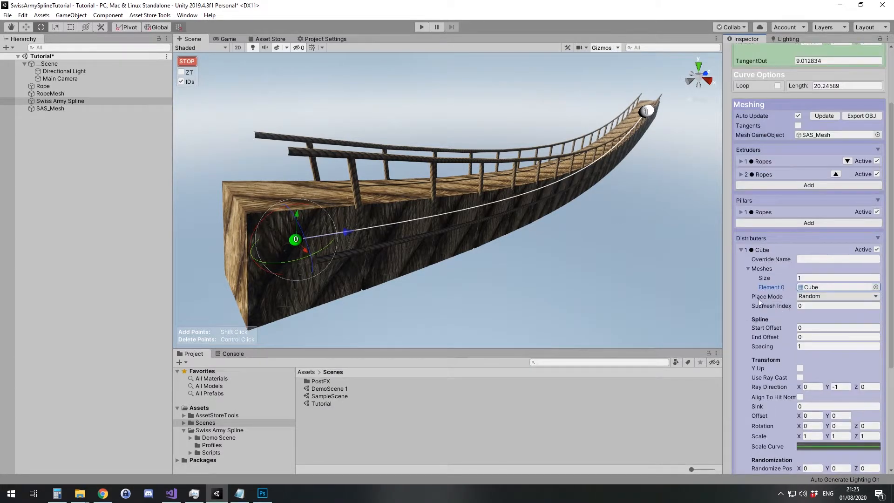
click(811, 306)
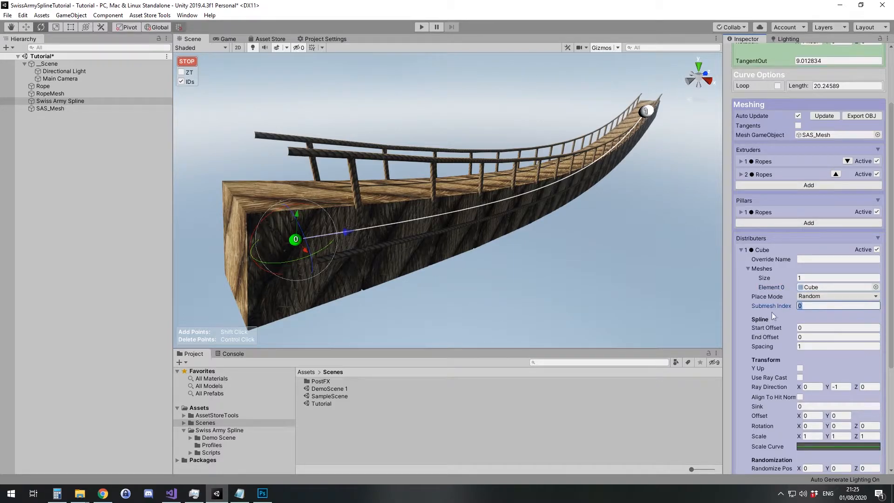
text(1)
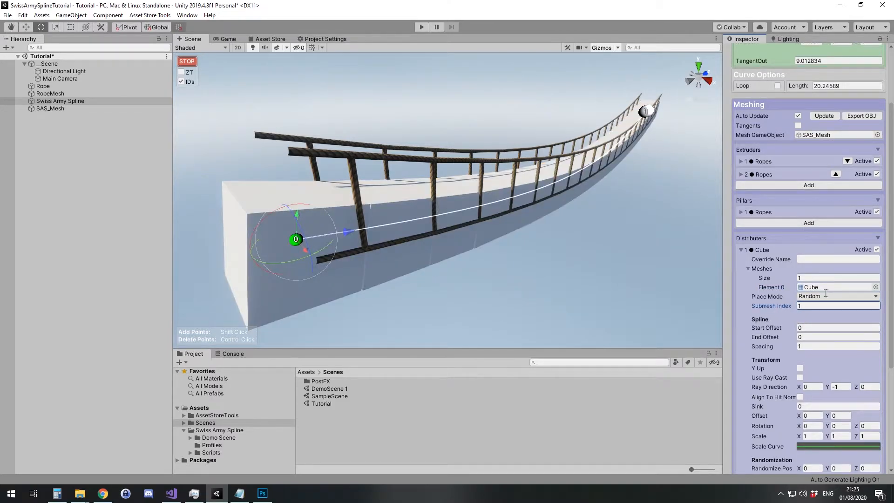
Assign the Wood material to Element 1 of the SAS_Mesh renderer and inspect it up close.
click(100, 109)
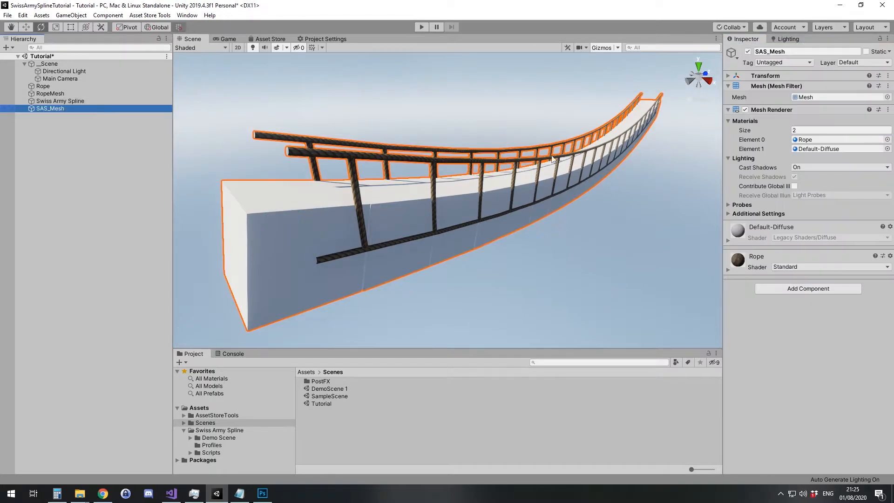
click(888, 148)
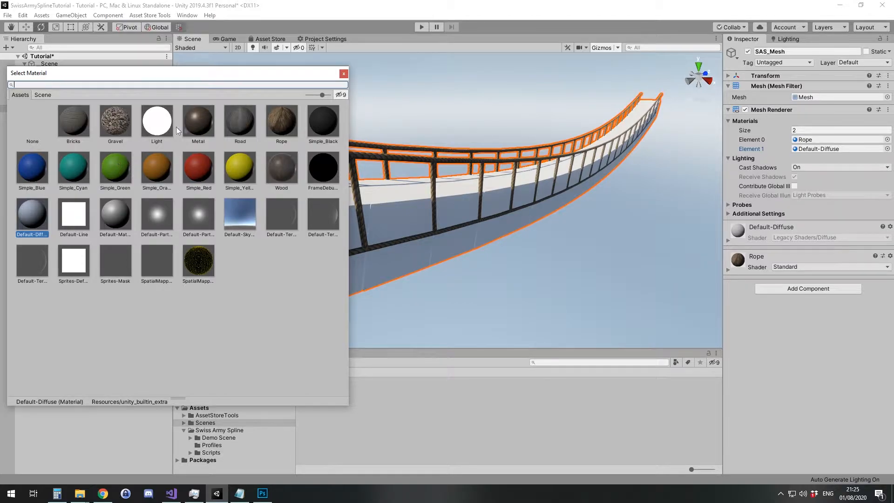
click(283, 171)
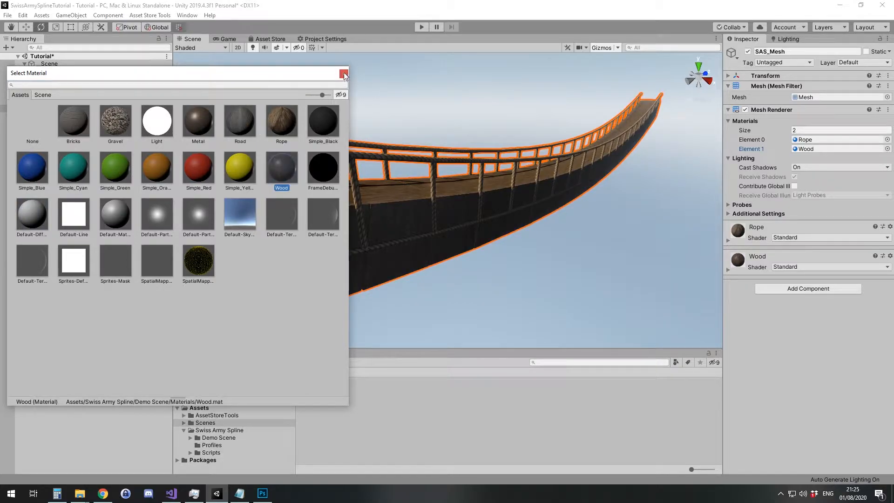
click(343, 75)
right_drag(419, 186, 418, 236)
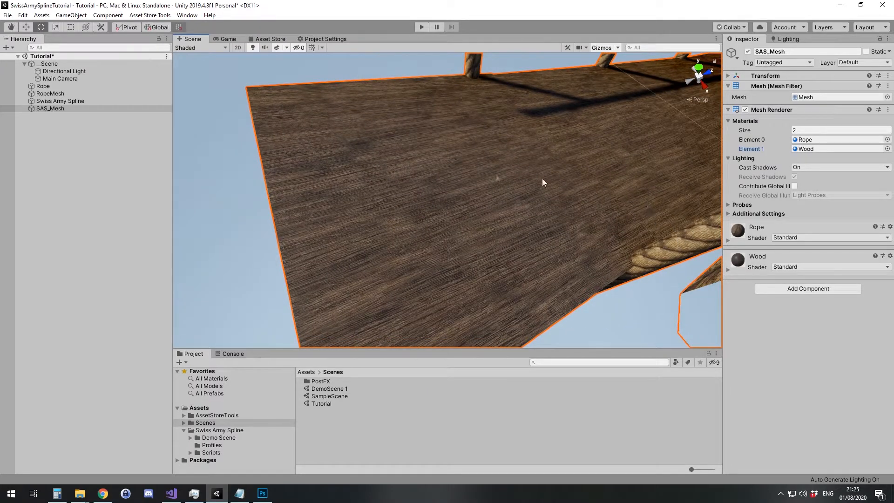
Return to the Swiss Army Spline object and set the Cube distributor's scale to 0.08 in Y and 0.2 in Z.
double_click(60, 101)
scroll(843, 440, down, 4)
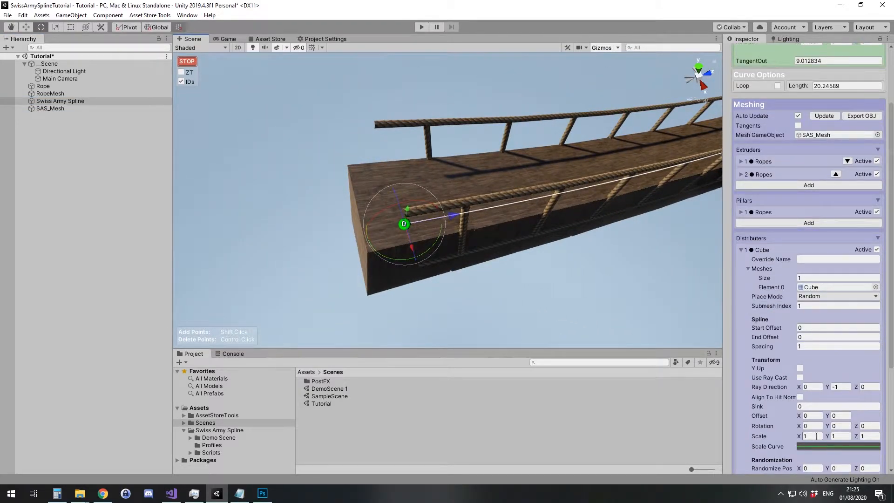
click(847, 437)
text(.1)
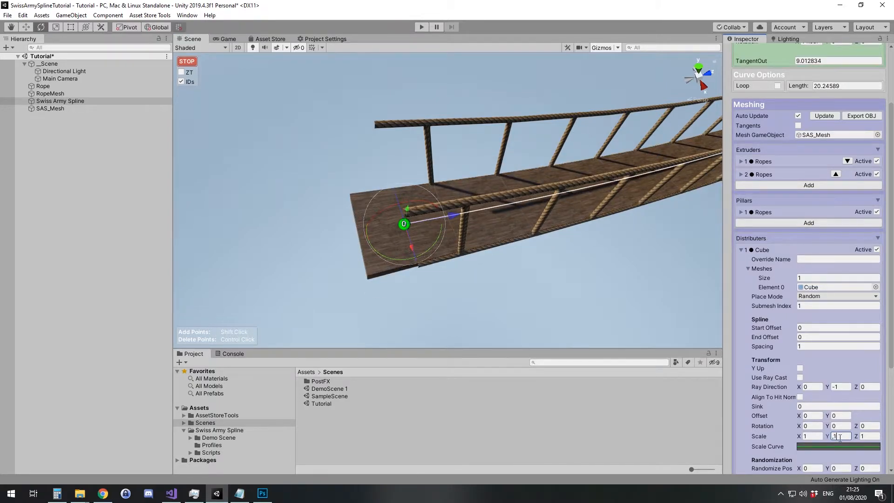
text(0.08)
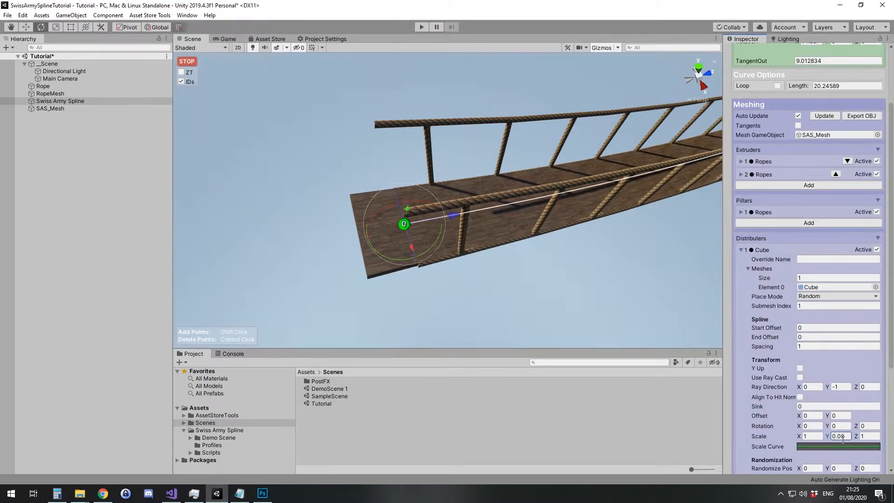
click(867, 437)
text(.2)
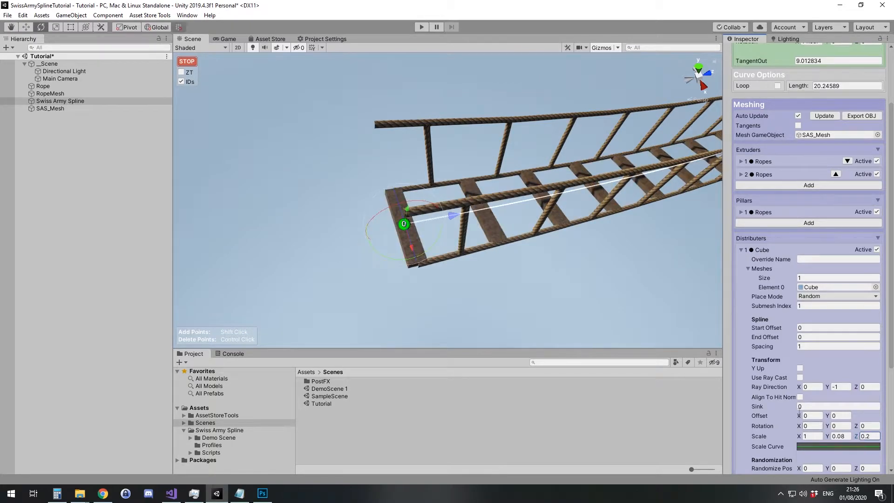
Set the Cube distributor's Y rotation to 90.
right_drag(522, 262, 458, 279)
key(w)
right_drag(361, 245, 389, 240)
key(s)
click(827, 426)
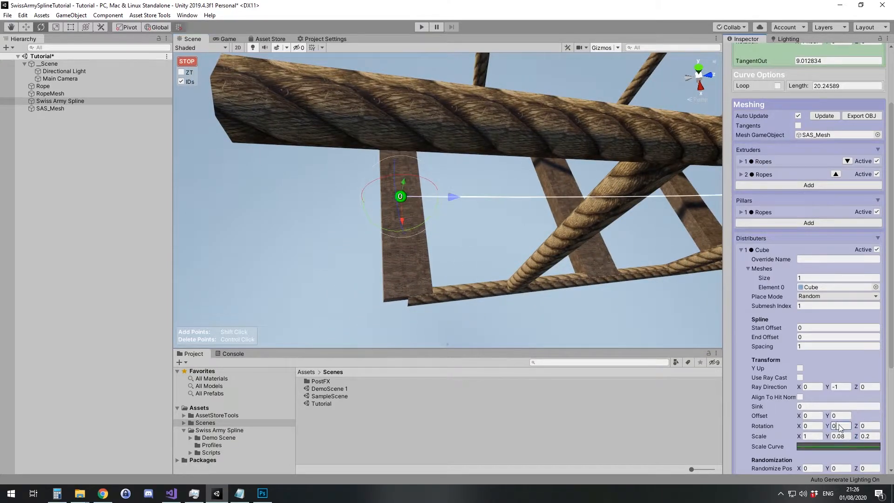
text(90)
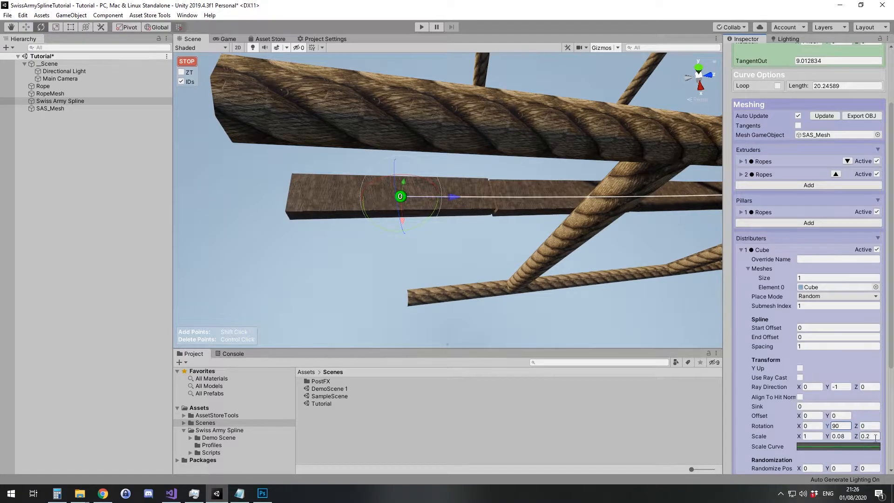
Set the Cube distributor's scale to 0.2 in X and 1.3 in Z.
click(821, 436)
text(3)
text(.2)
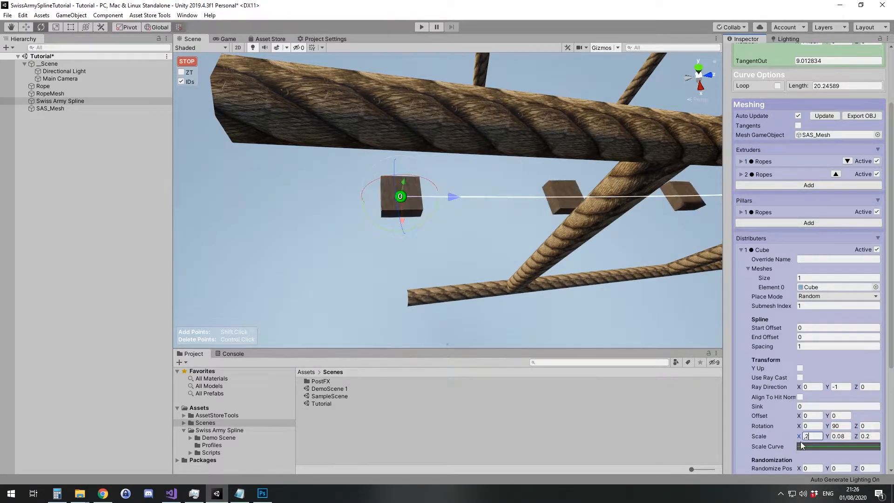
click(876, 436)
text(1)
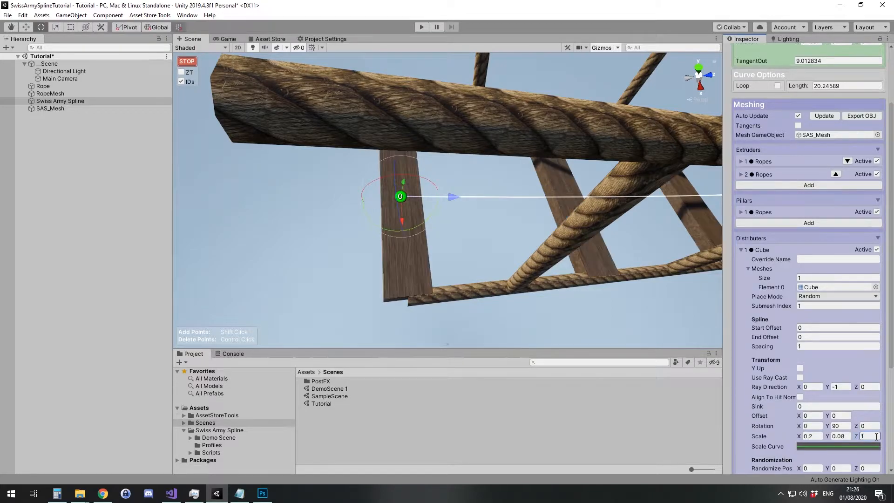
text(.3)
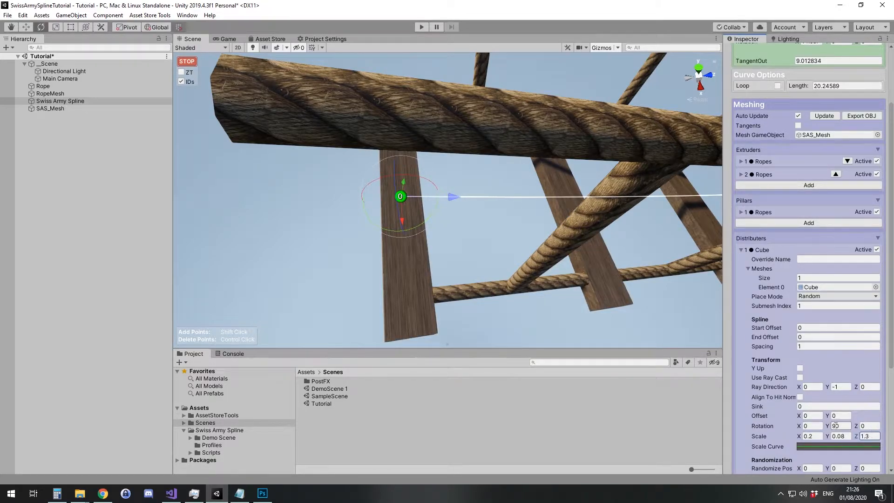
Set the Cube distributor's UV scale to 0.1 in X and 1 in Y.
alt+drag(496, 302, 535, 294)
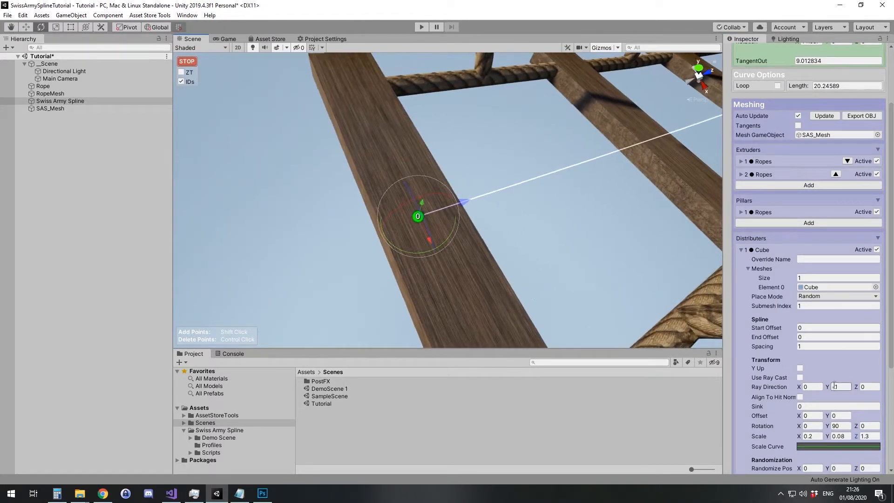
scroll(834, 385, down, 3)
drag(831, 430, 785, 430)
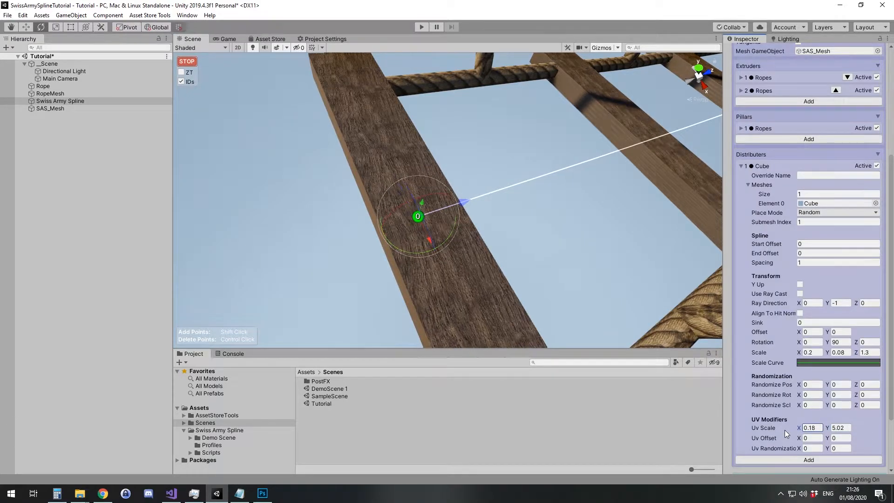
click(848, 428)
text(1)
click(811, 426)
text(0.1)
Set the Cube distributor's Y offset to 0.03.
alt+drag(576, 272, 517, 174)
click(830, 332)
text(0.12)
key(BackSpace)
key(BackSpace)
text(03)
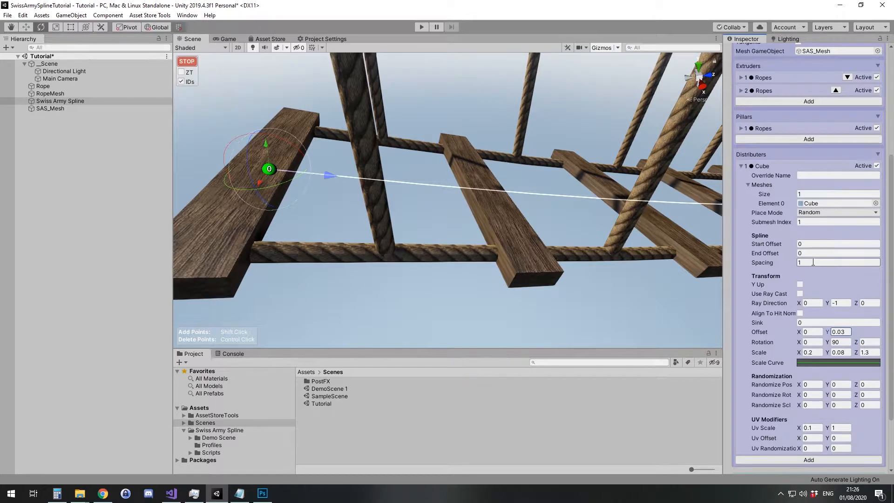
Set the Cube distributor's start offset, end offset and spacing each to 0.25.
click(808, 243)
text(0.25)
click(811, 250)
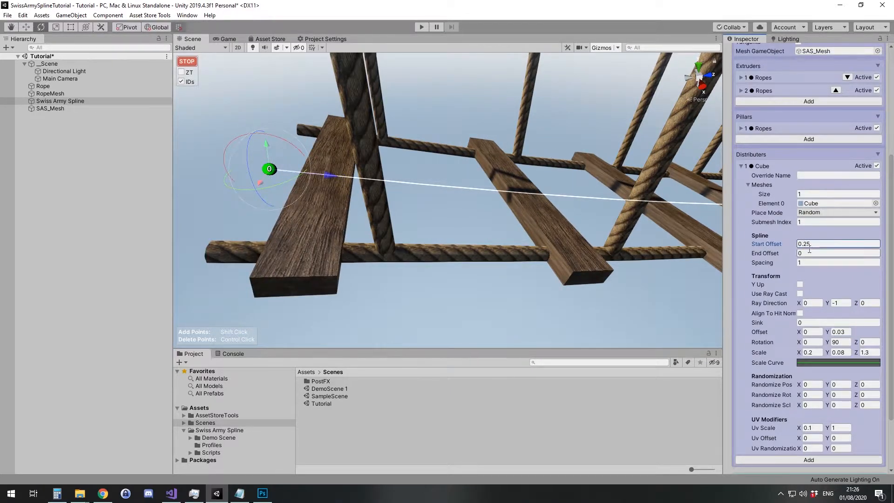
text(0.25)
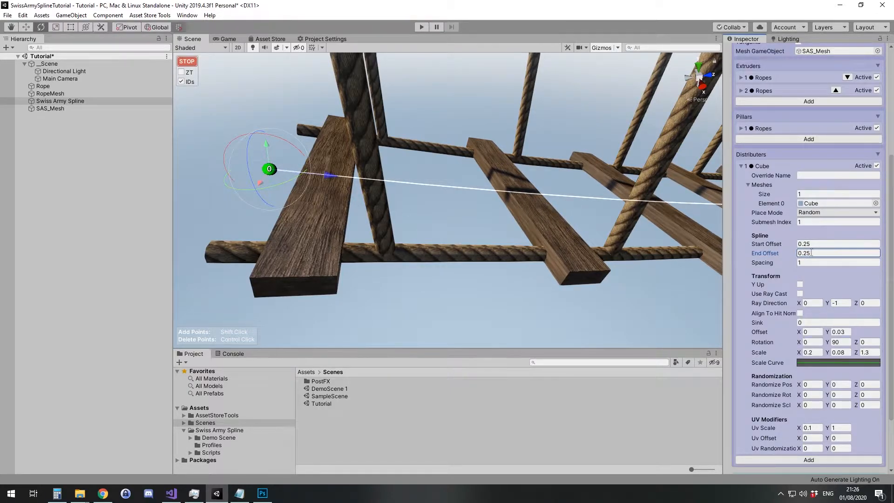
key(Return)
click(809, 264)
text(0.25)
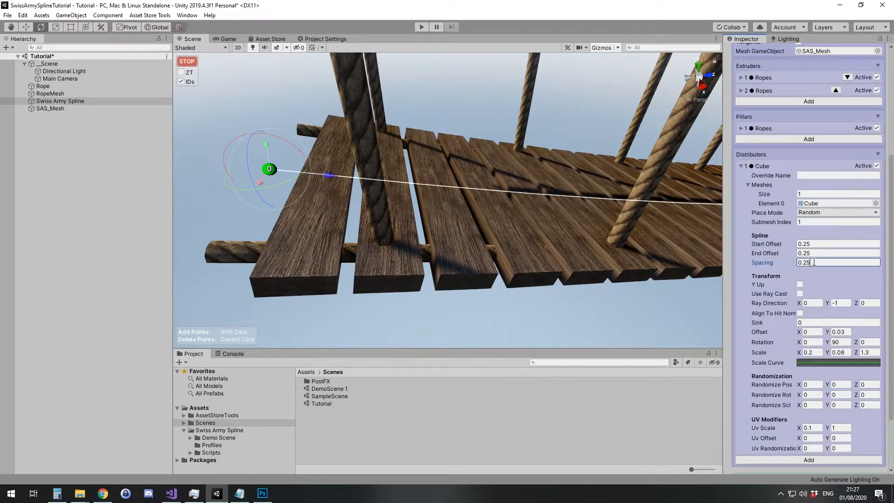
Set the Cube distributor's spacing to 0.4 and its X scale to 0.22.
drag(813, 264, 806, 264)
middle_drag(535, 254, 476, 250)
drag(815, 263, 787, 262)
text(,3)
key(BackSpace)
text(4)
key(Return)
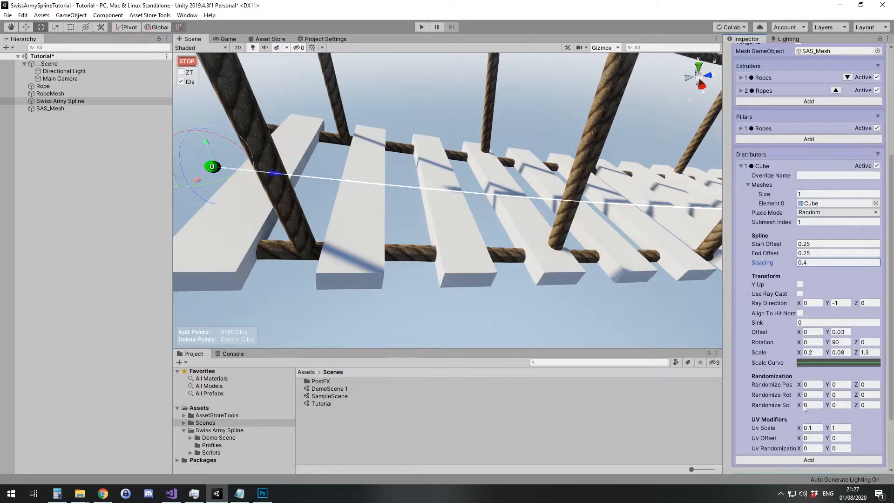
click(813, 353)
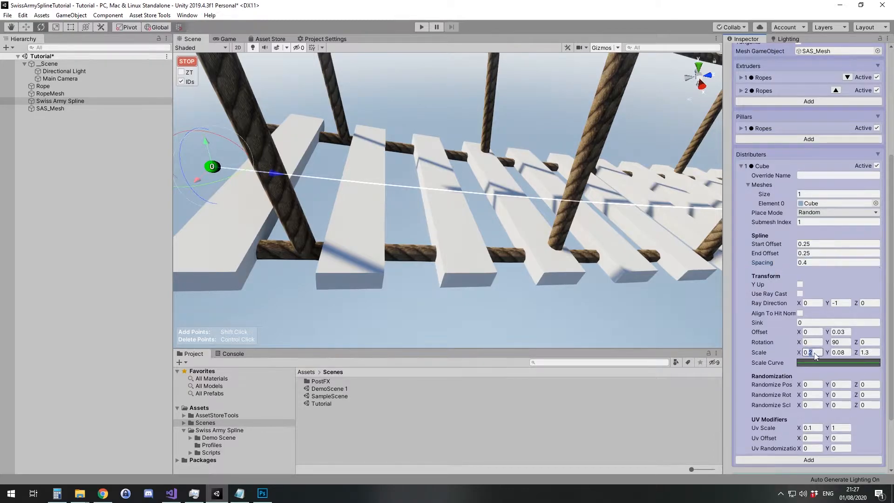
text(0.22)
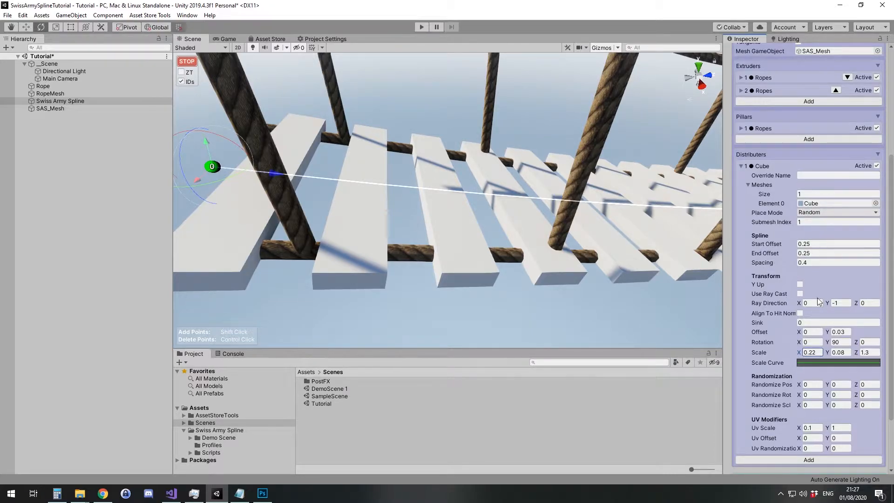
click(877, 166)
click(878, 166)
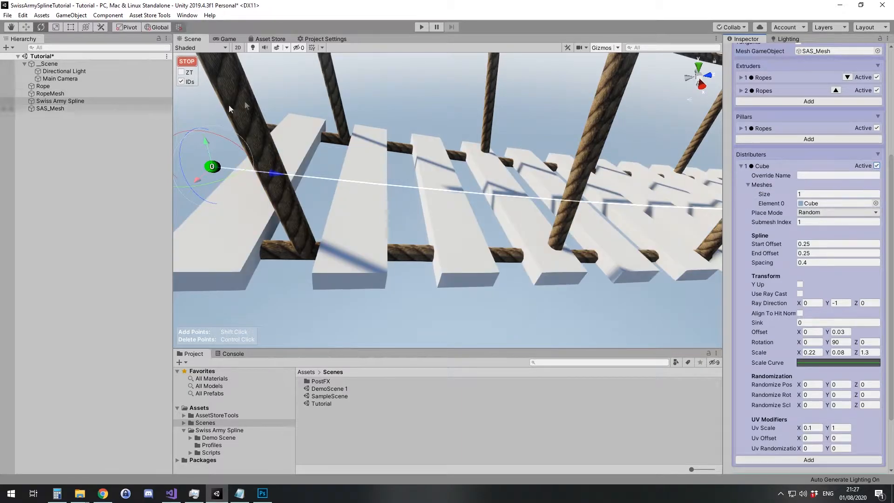
Assign the Wood material to the Element 1 slot of SAS_Mesh.
click(51, 93)
click(50, 108)
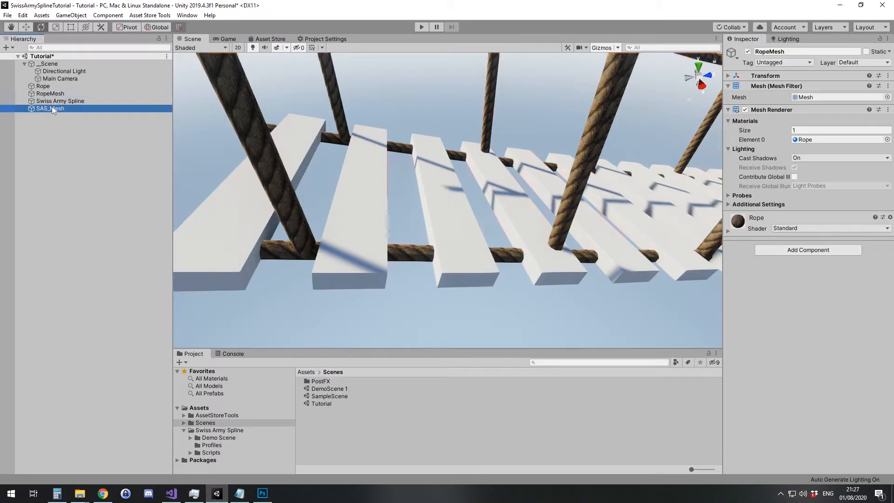
click(887, 149)
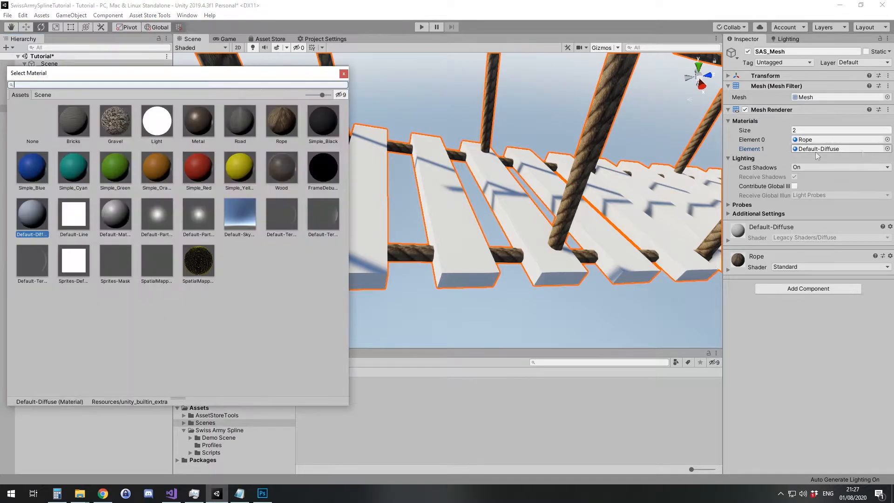
click(283, 170)
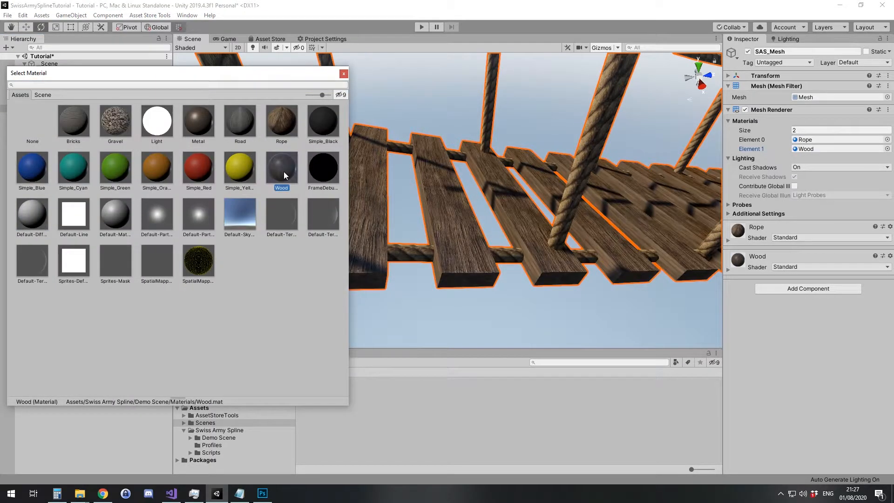
click(344, 74)
Move point 0 of the Swiss Army Spline along Z to about 1.24.
alt+drag(440, 171, 558, 119)
right_drag(558, 120, 379, 146)
double_click(61, 100)
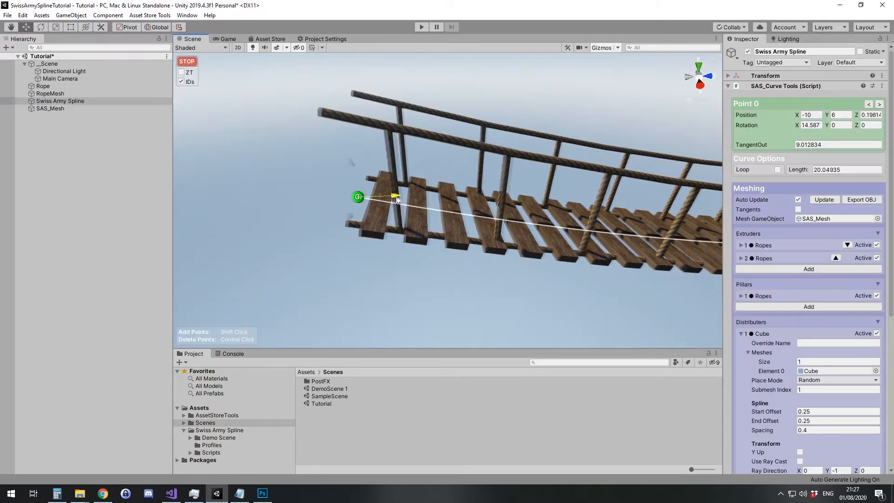
mouse_move(496, 218)
mouse_down()
mouse_move(399, 208)
mouse_move(490, 222)
mouse_up()
right_drag(491, 222, 517, 250)
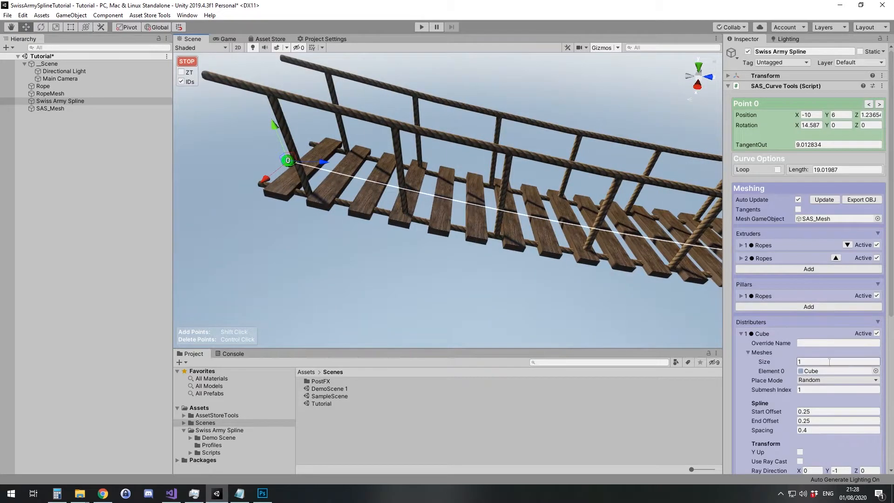
Set the Cube distributor's spacing to 0.5 and its X scale to 0.3.
click(805, 431)
text(5)
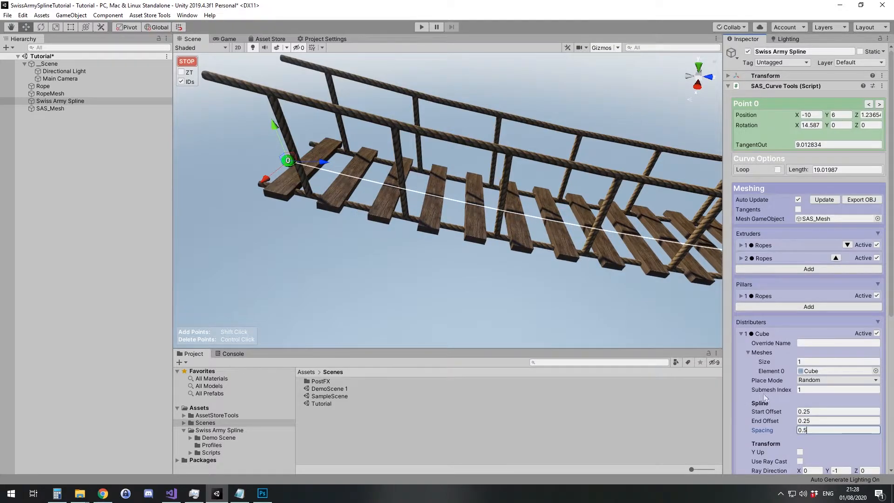
scroll(836, 434, down, 3)
click(812, 436)
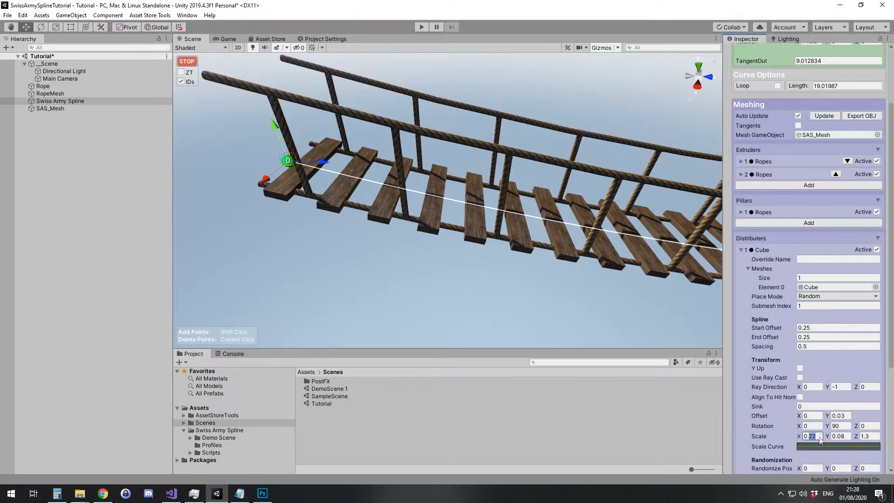
text(0.3)
right_drag(496, 251, 517, 289)
Randomize the Cube distributor's rotation by 4.1 in Y and its scale by 0.02 in X, 0.02 in Y and 0.1 in Z.
scroll(818, 385, down, 3)
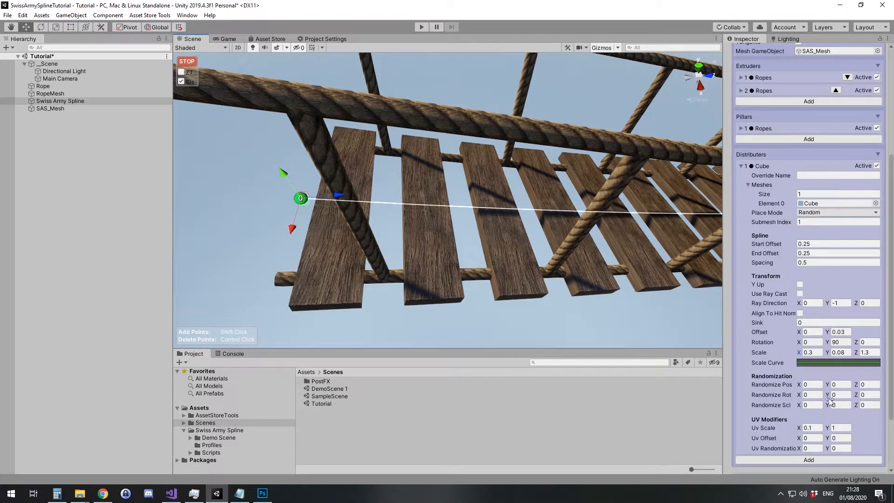
drag(829, 399, 7, 395)
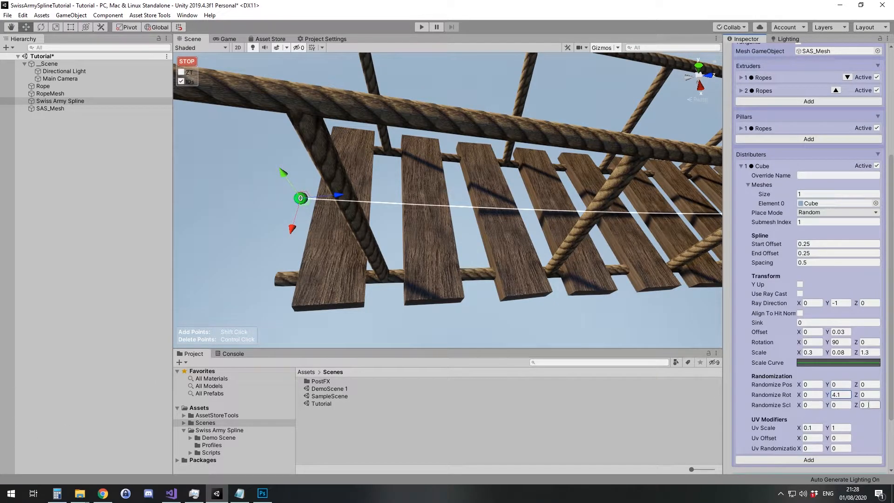
text(.1)
click(840, 405)
text(.02)
click(813, 405)
text(.052)
key(BackSpace)
key(BackSpace)
text(2)
key(Return)
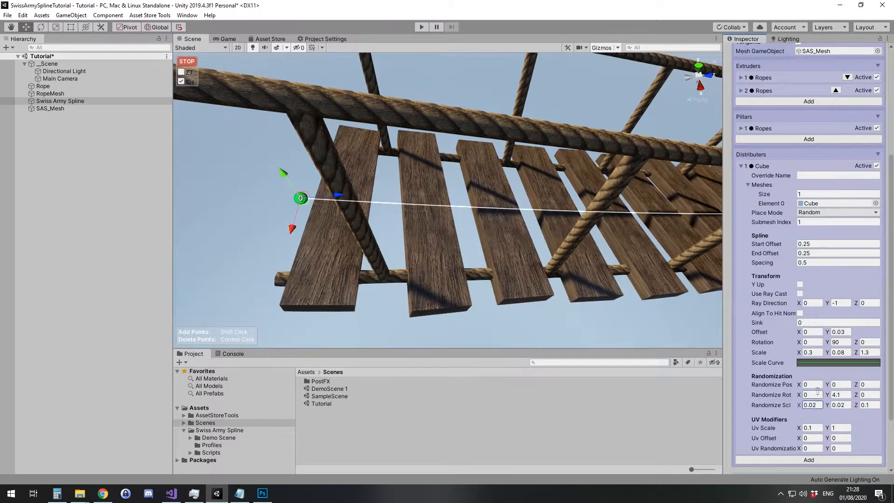
Set the Cube distributor's position randomization to 0.05 in X.
click(813, 385)
text(0.05)
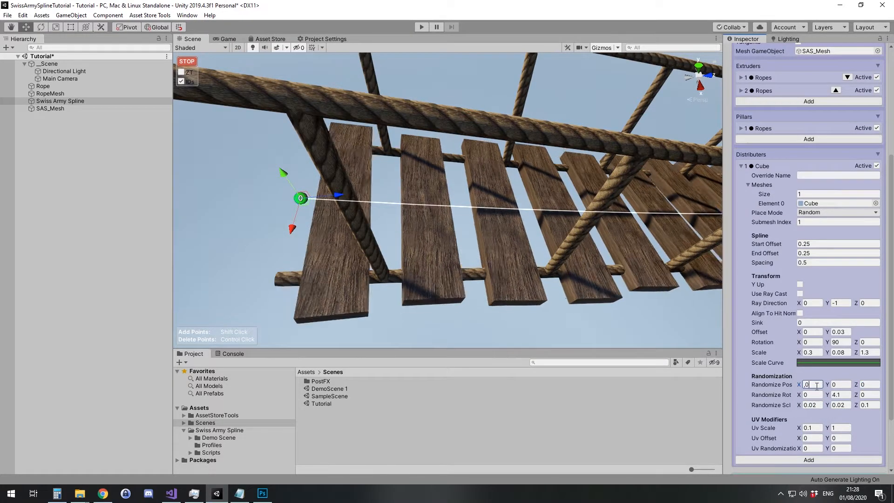
right_drag(545, 261, 555, 226)
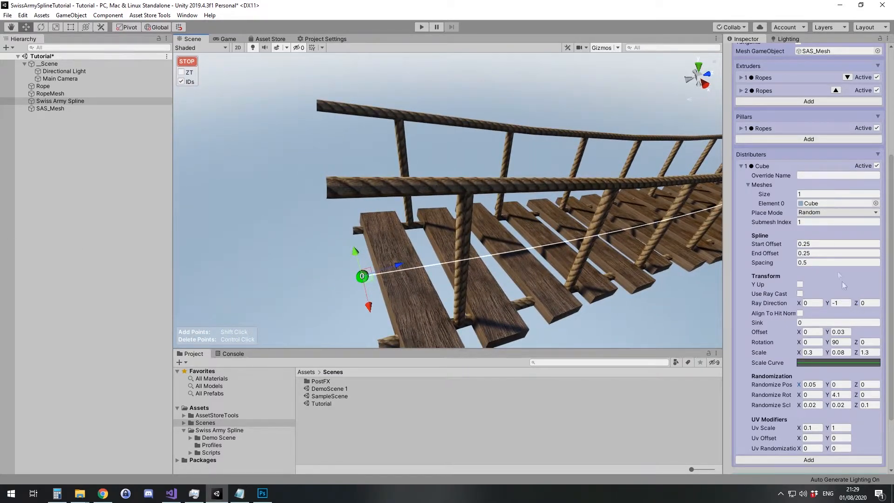
Add a second distributor with one mesh element and assign it the Sphere mesh.
click(782, 167)
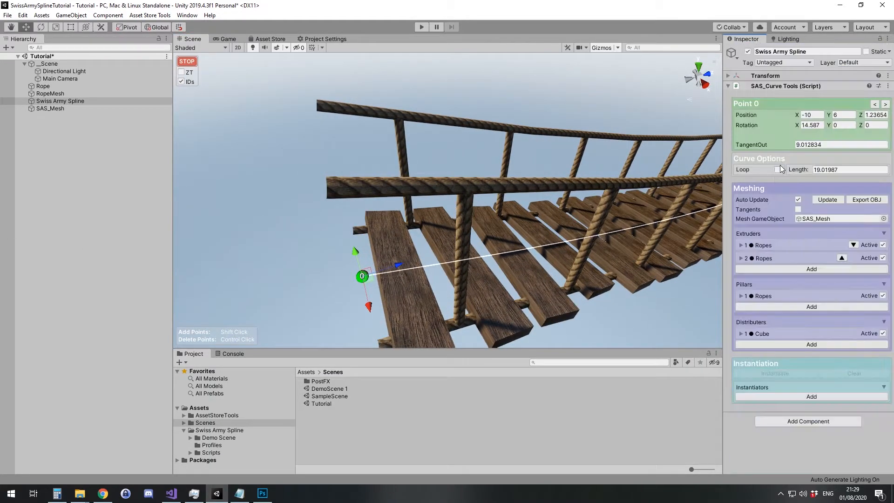
click(799, 346)
click(799, 347)
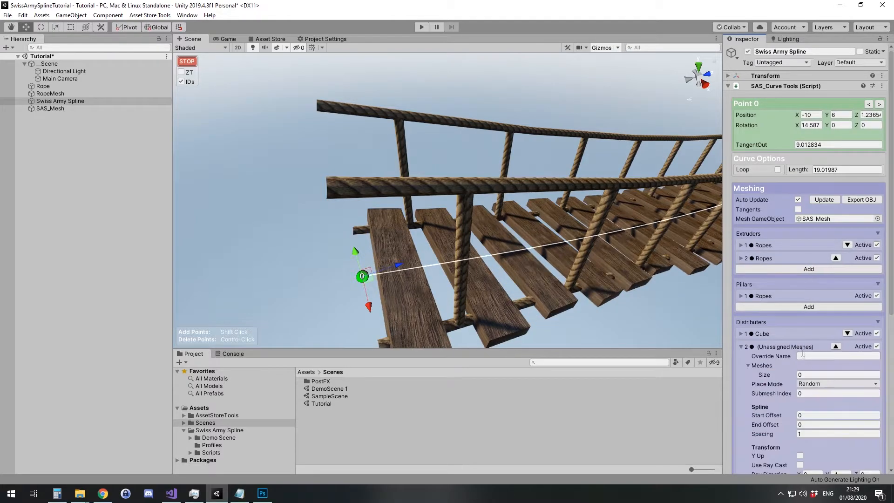
click(837, 374)
key(Return)
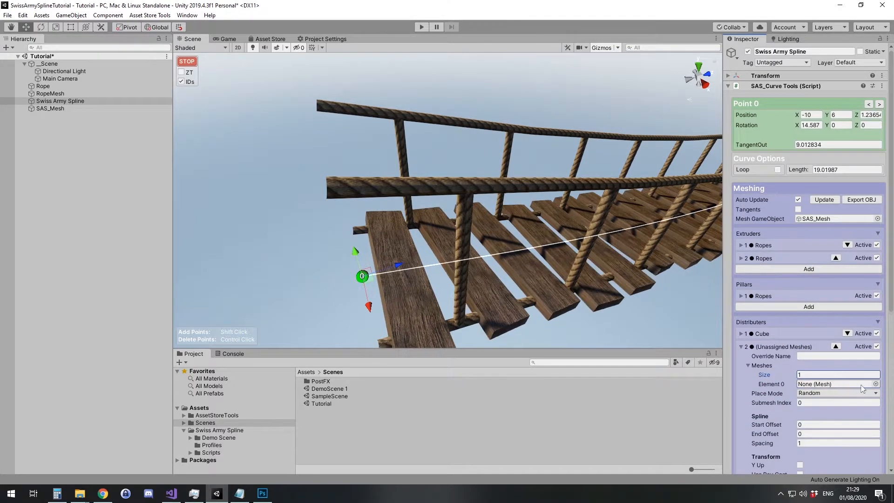
click(876, 384)
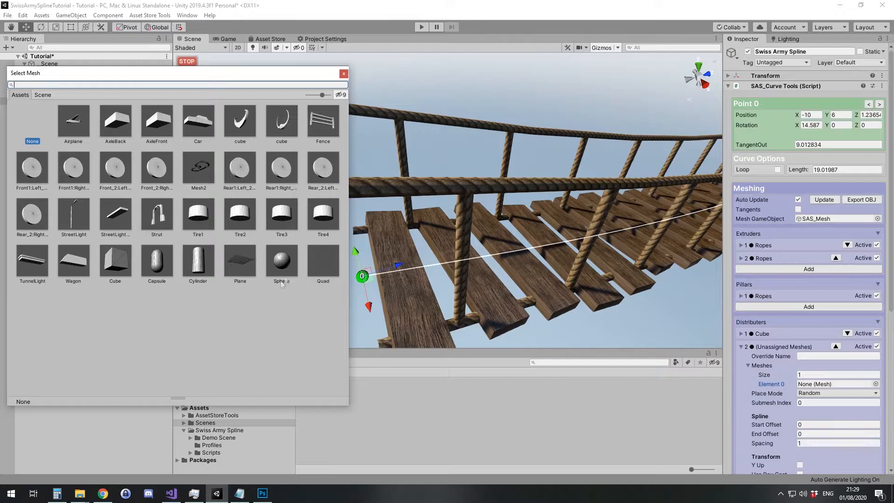
click(288, 264)
click(343, 75)
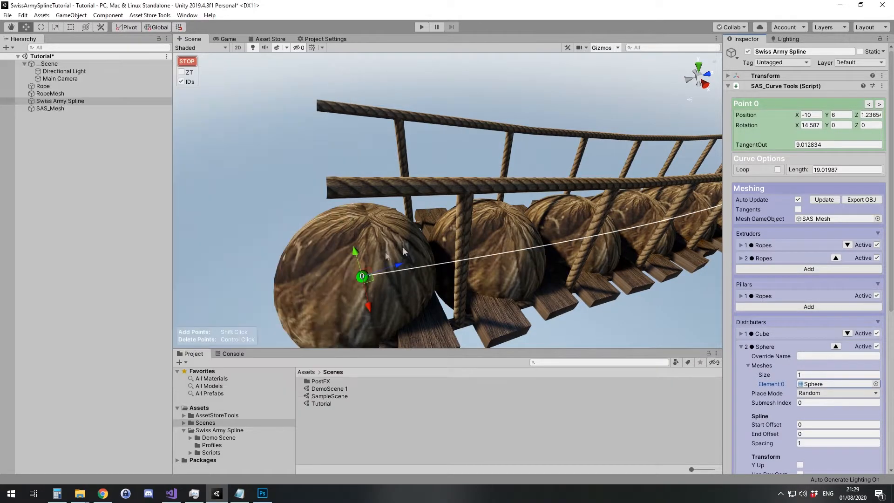
Set the Sphere distributor's UV scale to 4 in X and Y.
scroll(818, 382, down, 3)
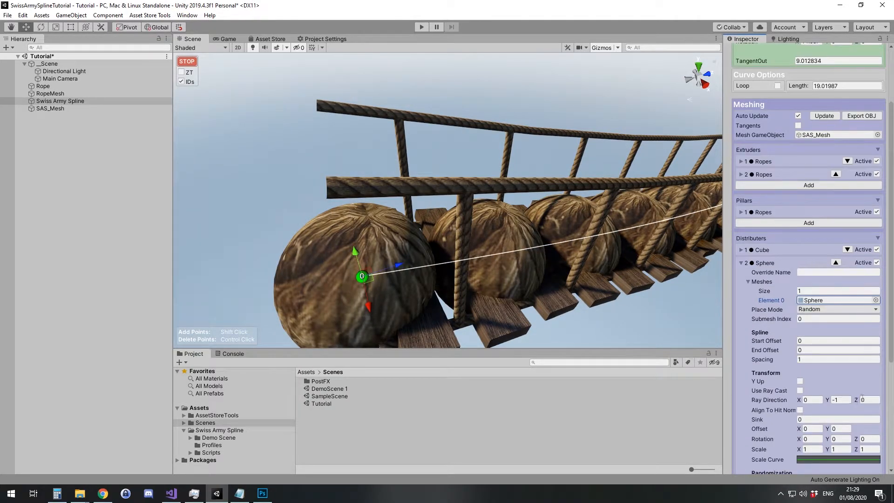
scroll(863, 400, down, 3)
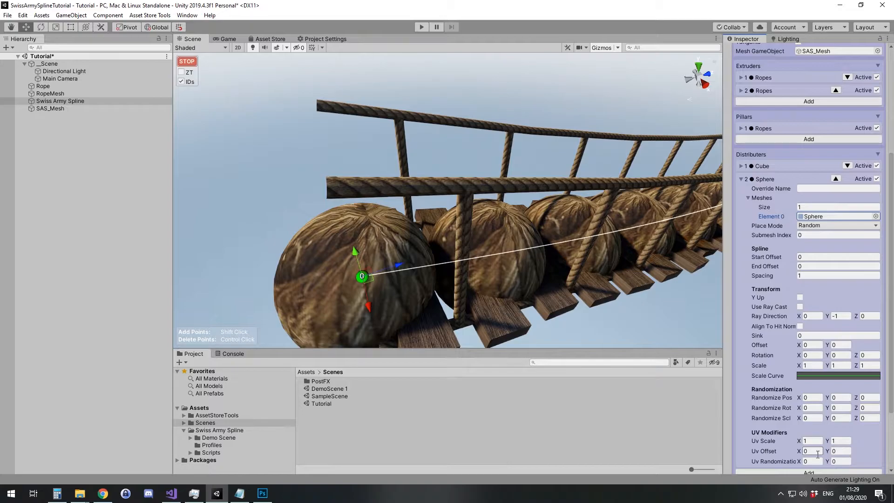
click(813, 440)
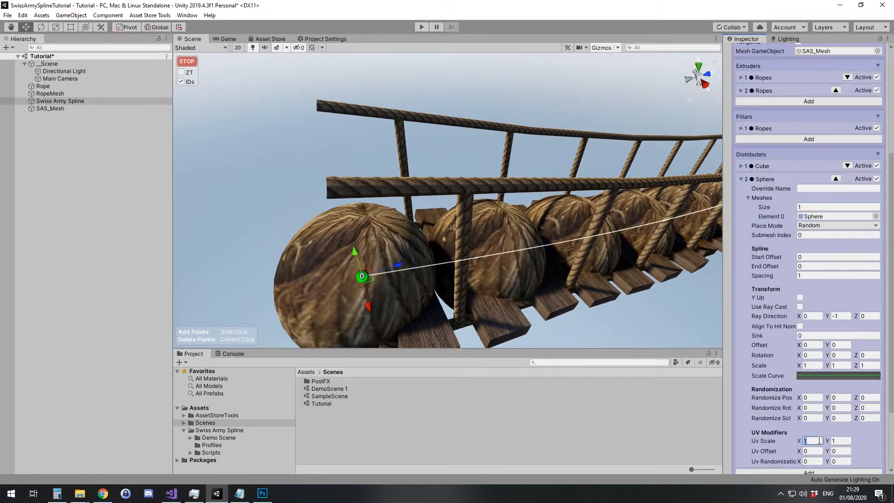
text(4)
click(837, 440)
text(4)
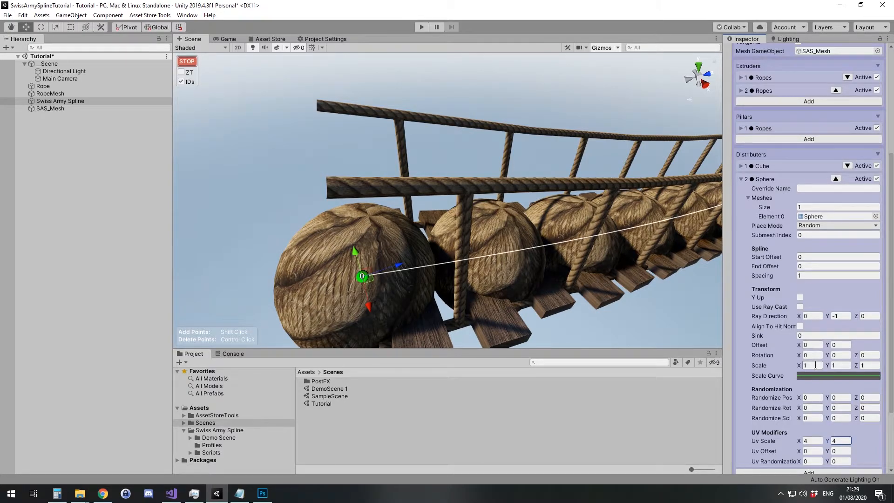
Set the Sphere distributor's scale to 0.15 in X, Y and Z.
text(0.15)
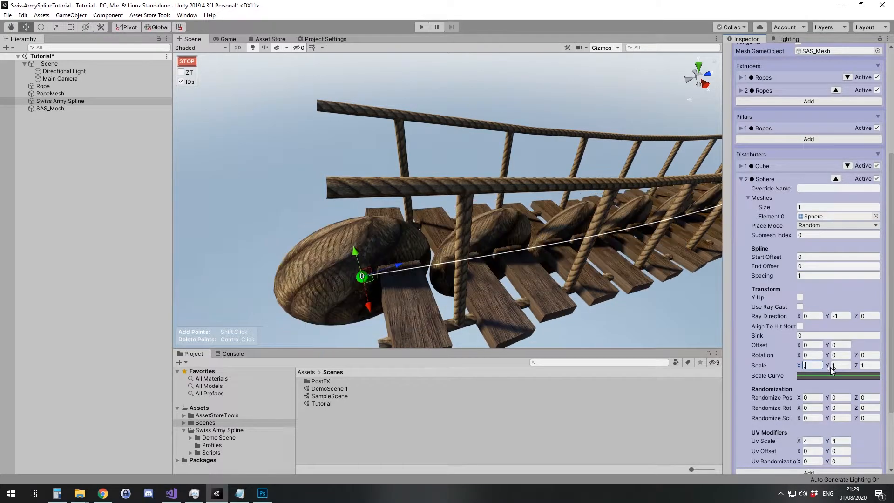
click(840, 366)
text(0.15)
click(861, 365)
text(0.15)
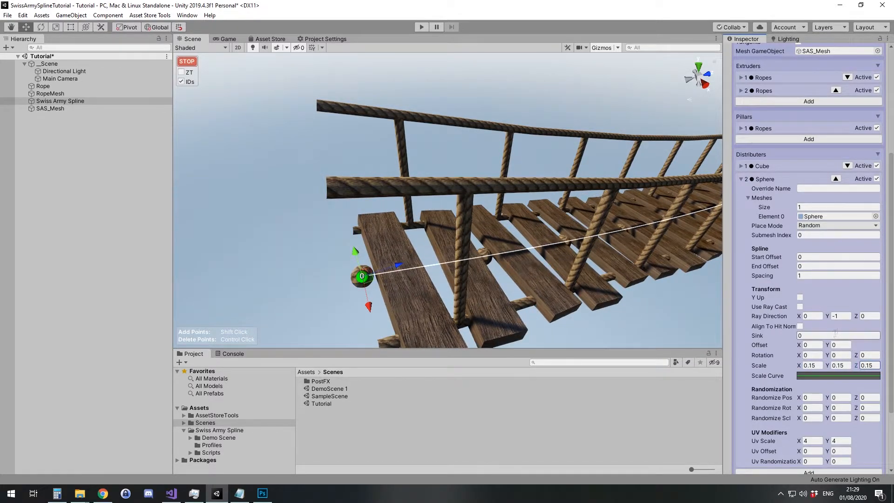
Enable Y Up for the Sphere distributor and set its offset to 0.5 in X and 1 in Y.
click(801, 298)
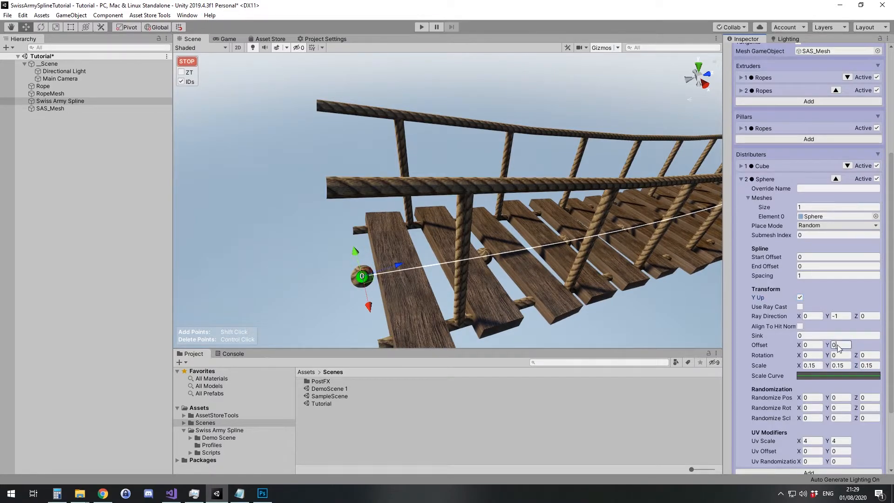
text(1)
text(.5)
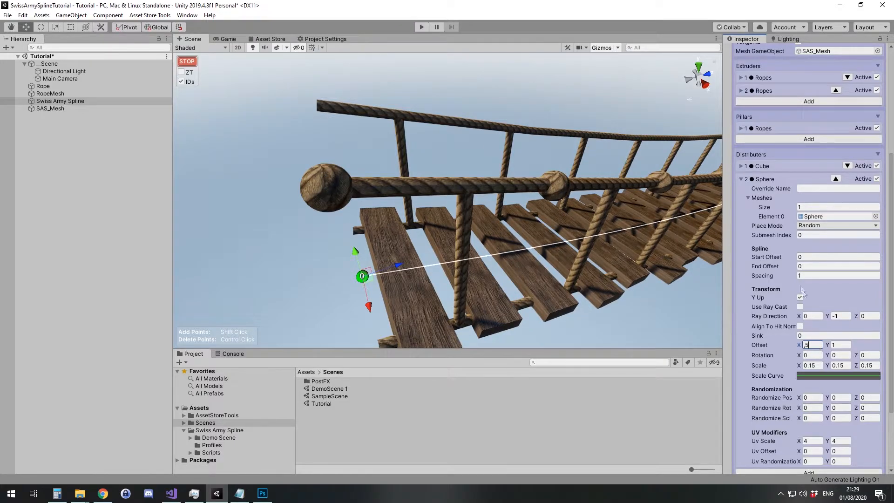
Set the Sphere distributor's start offset and end offset to 0.5 each.
click(813, 258)
text(.5)
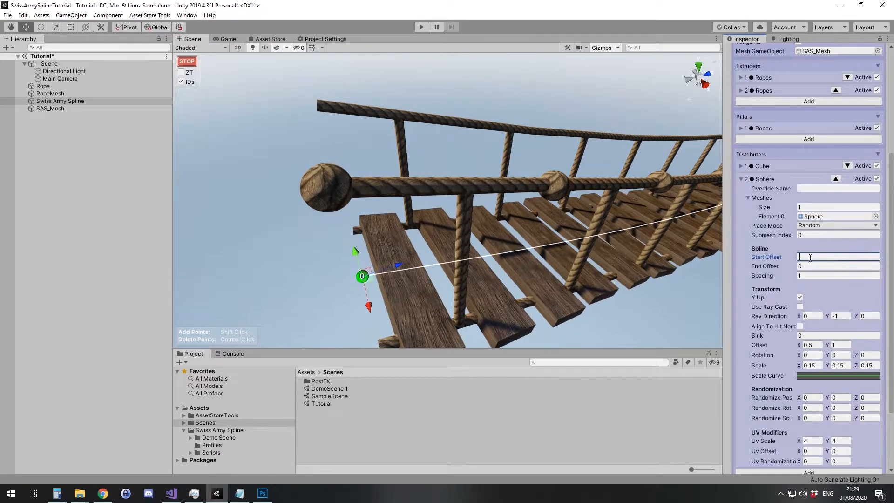
click(808, 266)
text(.5)
Set the Sphere distributor's X rotation to 90.
click(839, 356)
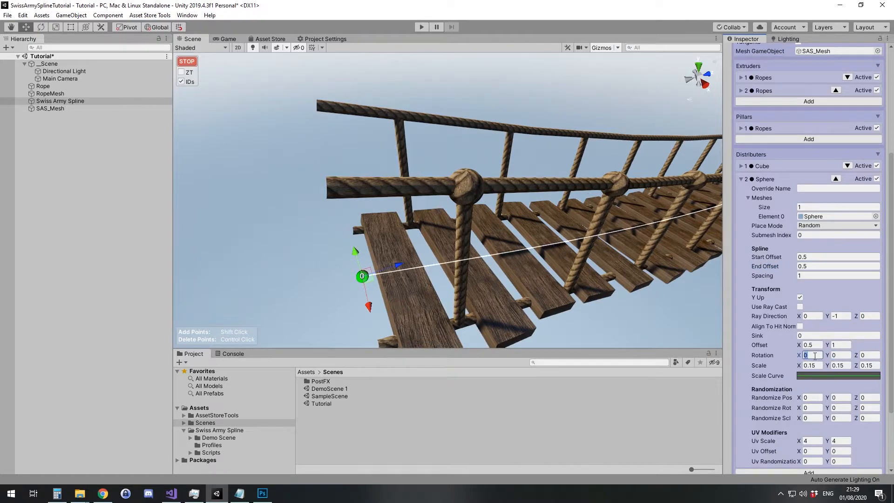
text(90)
right_drag(638, 326, 802, 188)
Duplicate the Sphere distributor and set the copy's X offset to -0.5 for the opposite handrail.
right_click(784, 179)
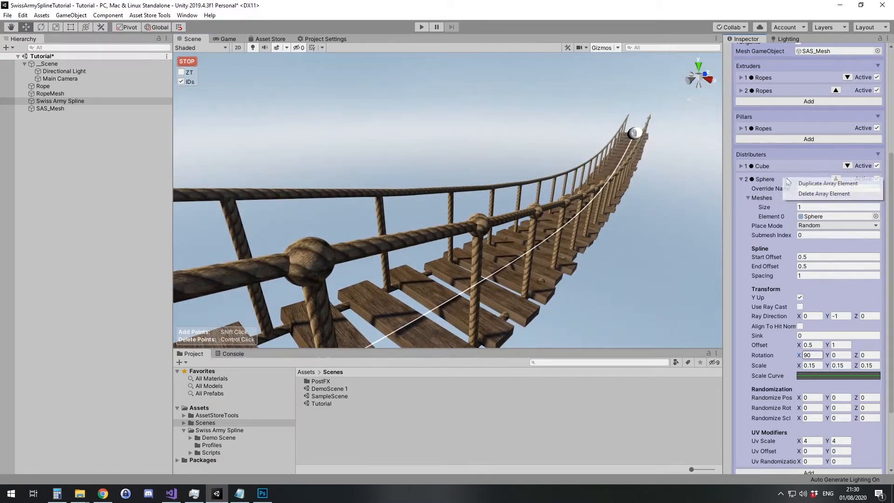
click(818, 184)
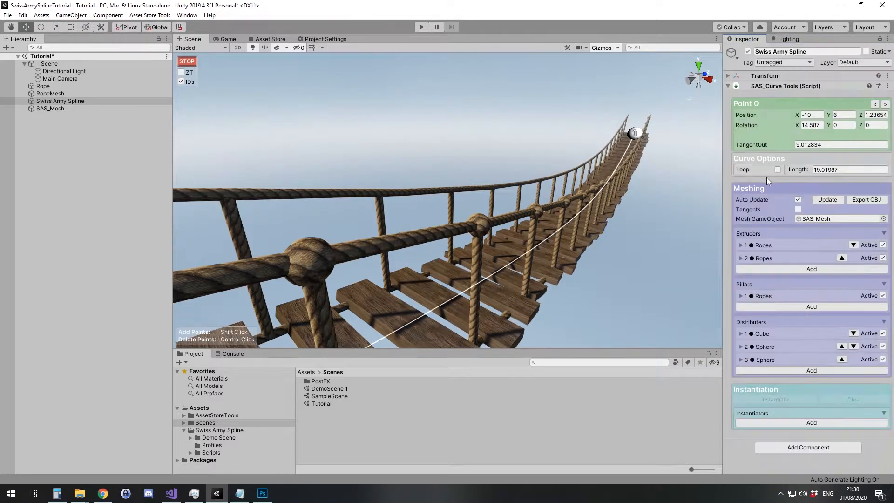
click(790, 360)
scroll(825, 333, down, 6)
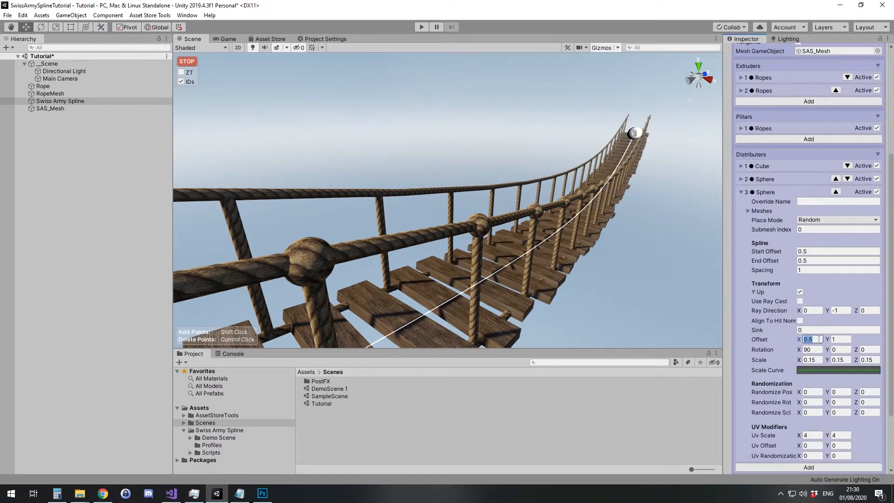
text(-)
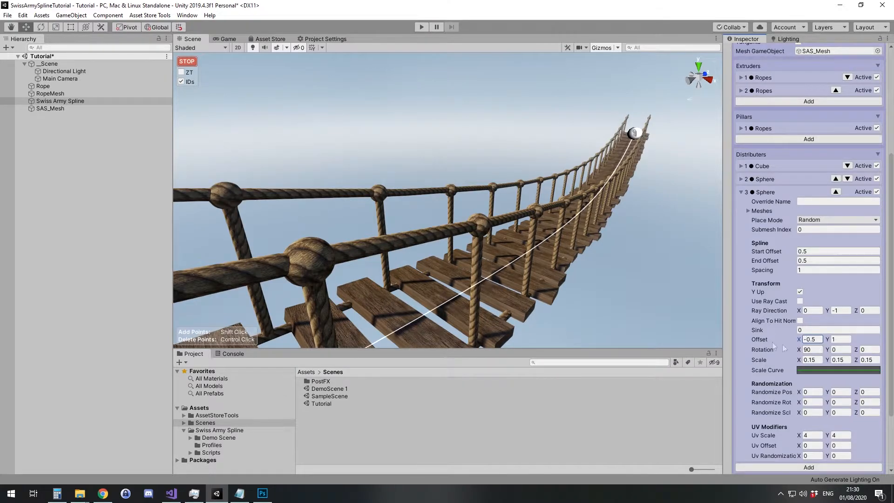
Duplicate the Sphere distributor twice more and set the fifth distributor's Y offset to 0.
right_drag(640, 324, 574, 263)
right_drag(380, 178, 537, 299)
click(769, 193)
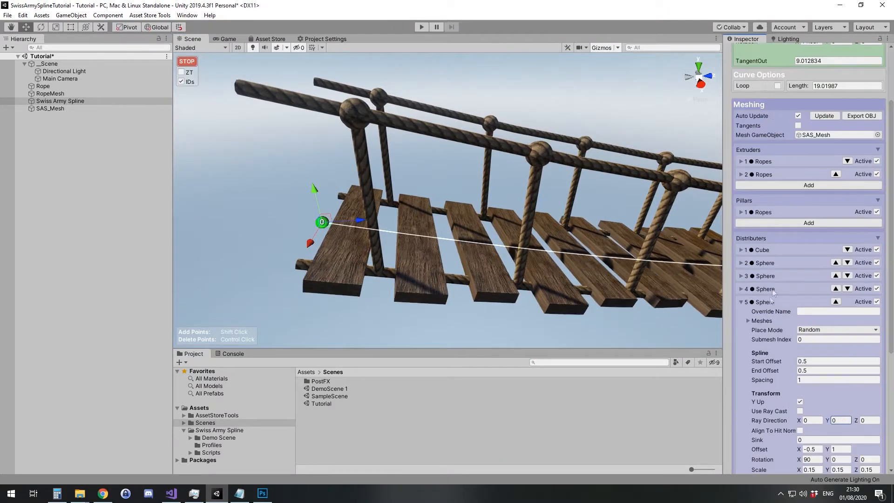
scroll(787, 301, down, 3)
click(839, 281)
text(0)
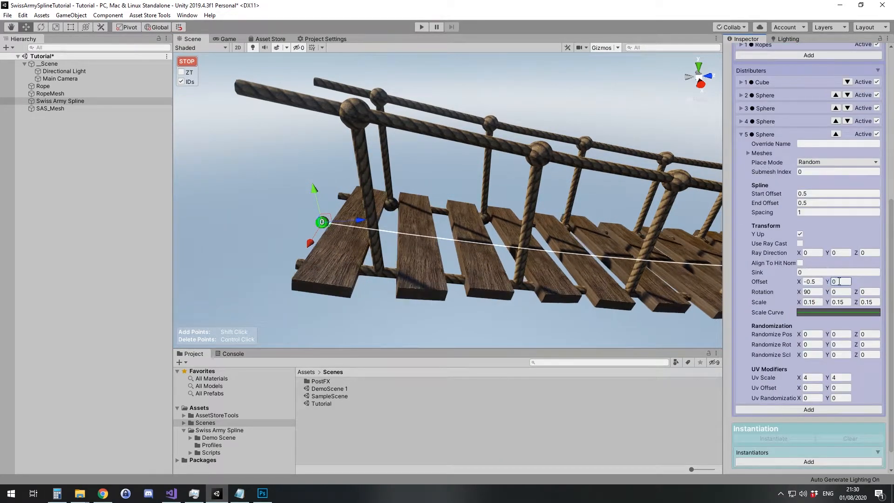
Set the fourth Sphere distributor's offset to 0.5 in X and 0 in Y.
click(779, 123)
click(840, 269)
text(0)
click(813, 269)
text(0.5)
Rename the bridge's spline object as Bridge and its mesh object as BridgeMesh.
right_drag(535, 204, 505, 218)
drag(294, 208, 296, 144)
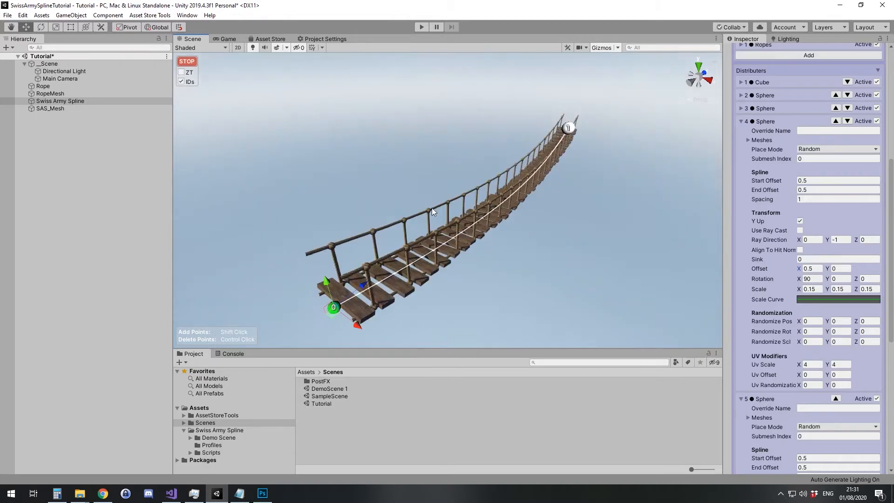
right_drag(433, 212, 494, 198)
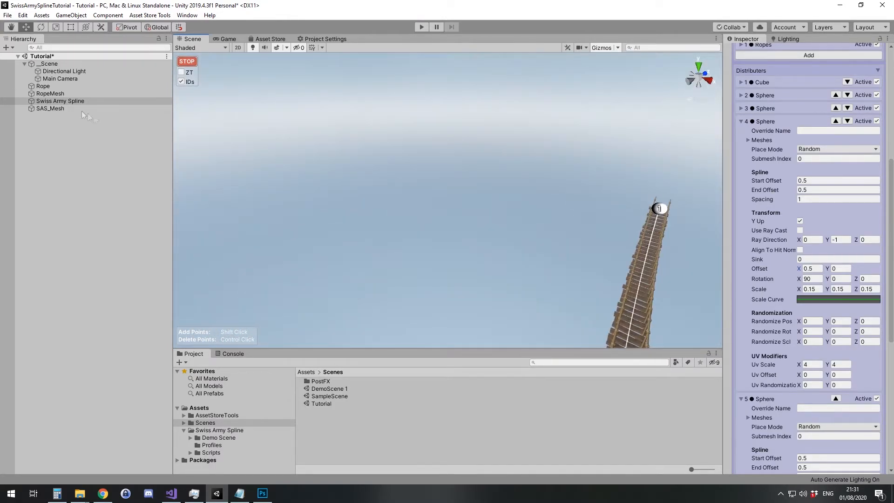
click(55, 121)
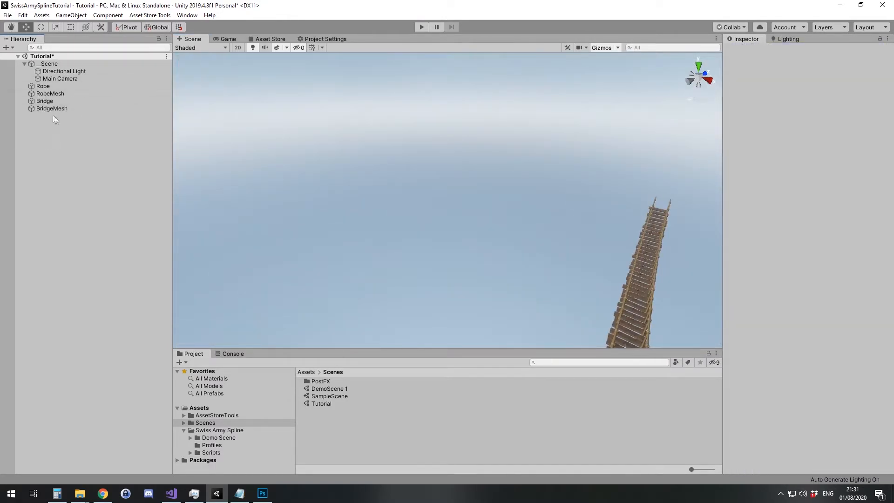
Create a new Swiss Army Spline and move its point 0 to about 8.9 in Y and -13.7 in Z.
right_click(40, 119)
mouse_move(81, 205)
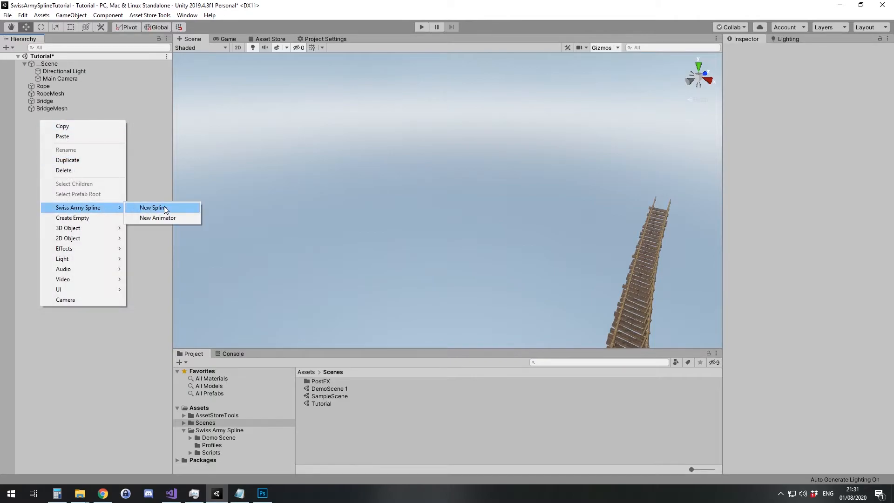
click(154, 207)
key(f)
right_drag(326, 233, 664, 254)
drag(451, 227, 644, 185)
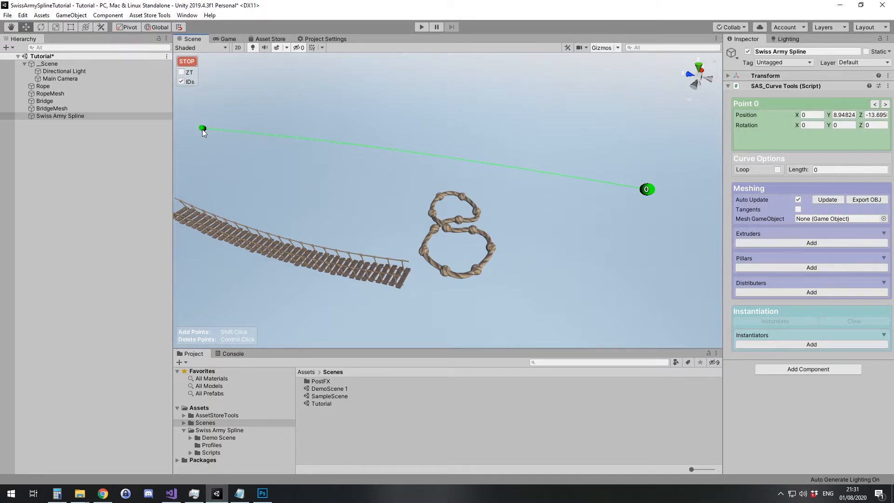
Add a second spline point at the far end and raise point 0 to about 22.7 in Y.
shift+click(186, 121)
click(648, 190)
alt+drag(650, 191, 649, 140)
drag(675, 104, 585, 158)
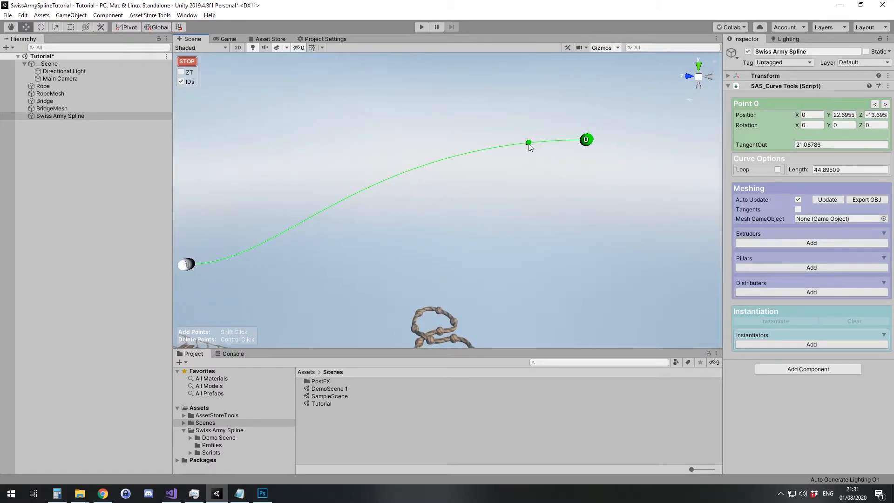
alt+drag(528, 144, 543, 188)
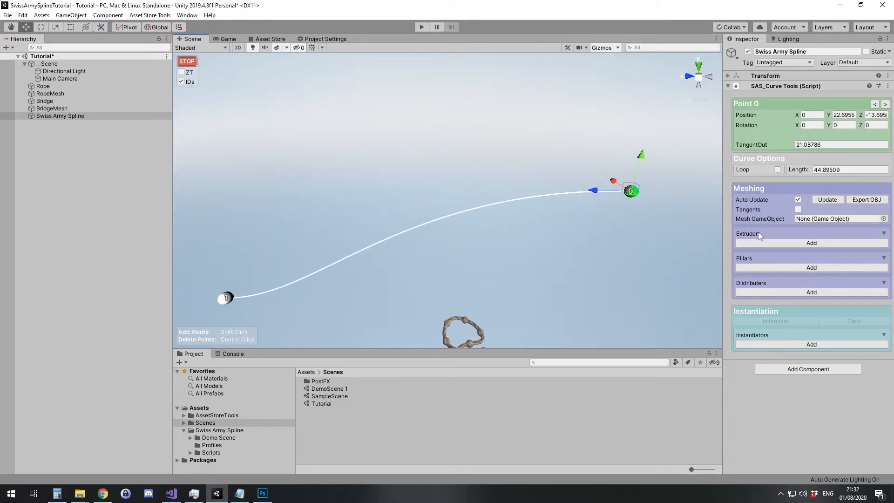
Add an extruder to the new spline and assign the RollerCoaster profile to it.
click(811, 243)
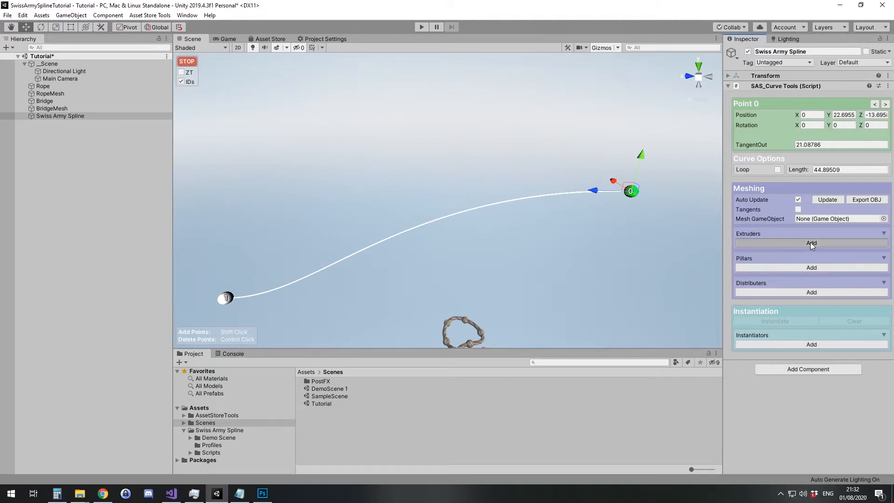
click(810, 247)
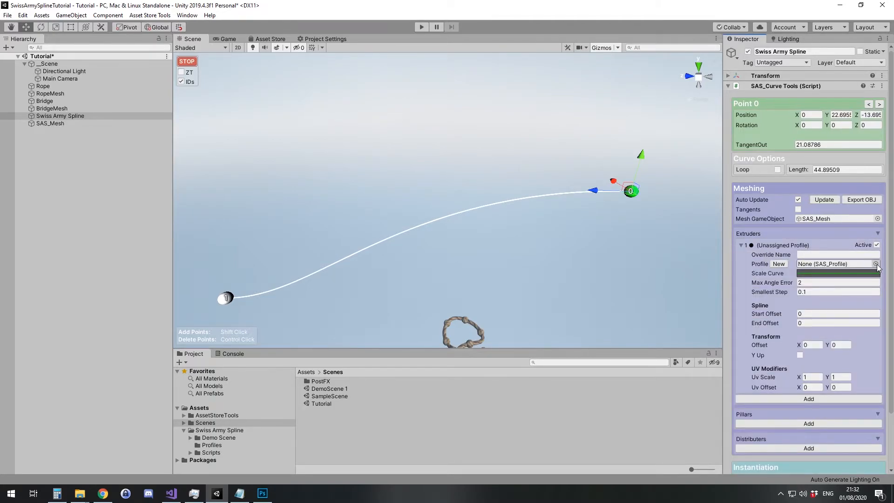
click(876, 264)
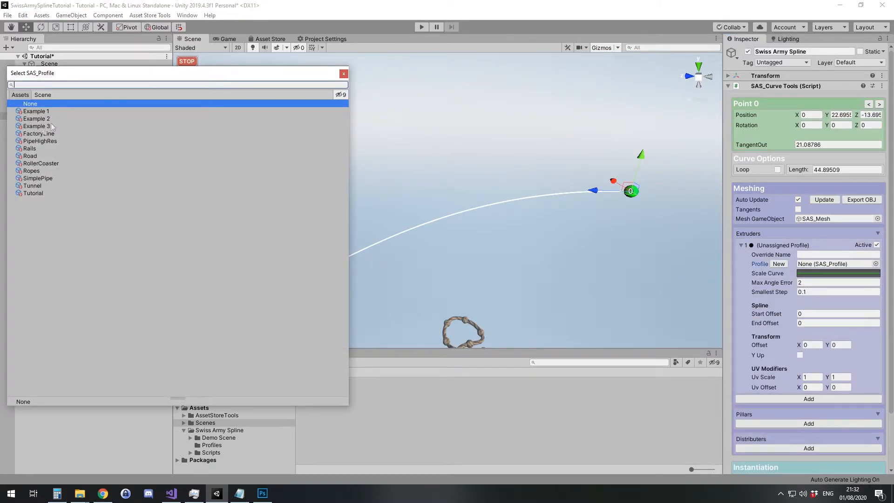
click(40, 164)
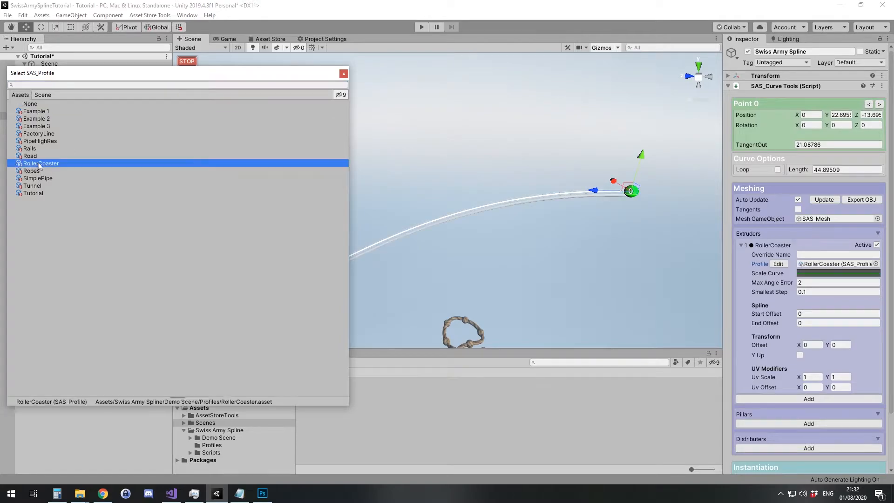
click(344, 74)
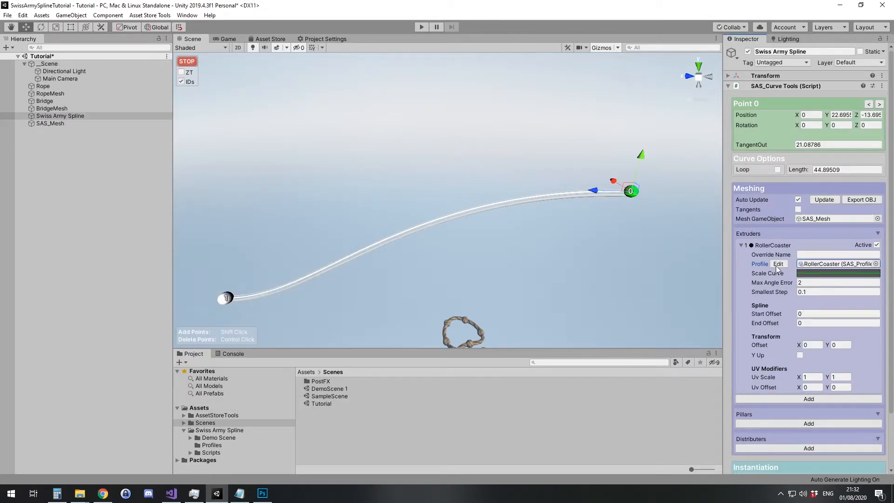
Examine the extruded track up close and its RollerCoaster cross-section shapes in the profile editor.
alt+drag(615, 226, 204, 264)
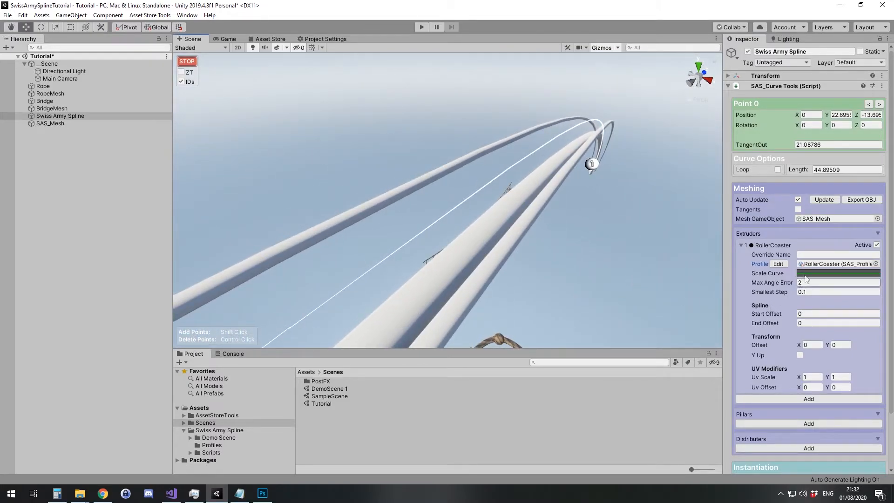
click(785, 265)
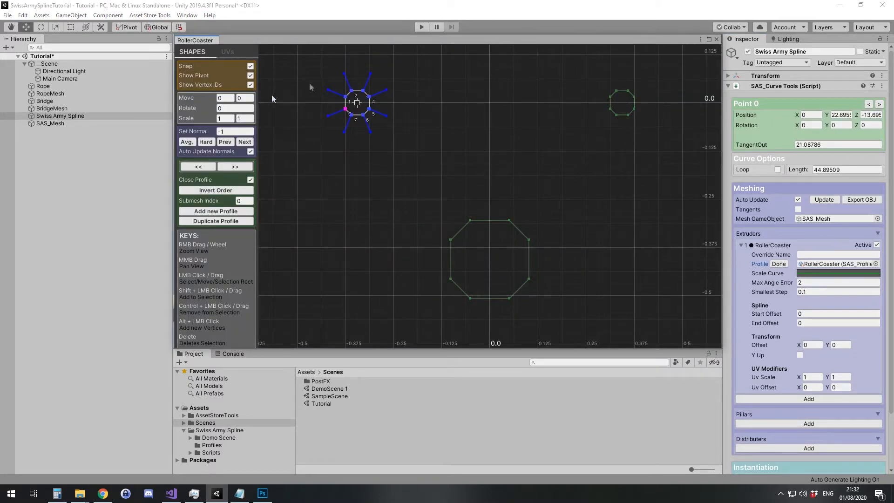
click(779, 264)
mouse_move(573, 219)
alt+mouse_down()
mouse_move(549, 219)
mouse_move(565, 209)
alt+mouse_up()
key(s)
right_drag(565, 209, 572, 207)
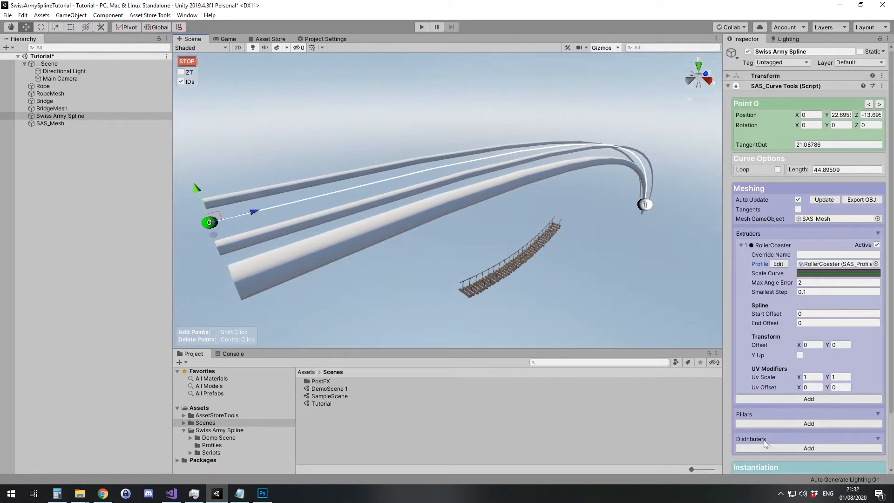
Add a distributor with one mesh slot and assign the cube mesh from RailPart.fbx.
click(782, 445)
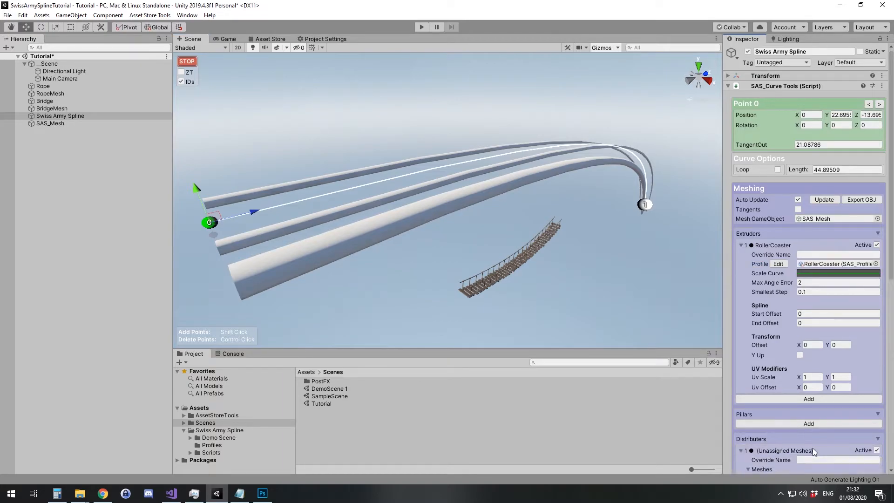
scroll(815, 419, down, 3)
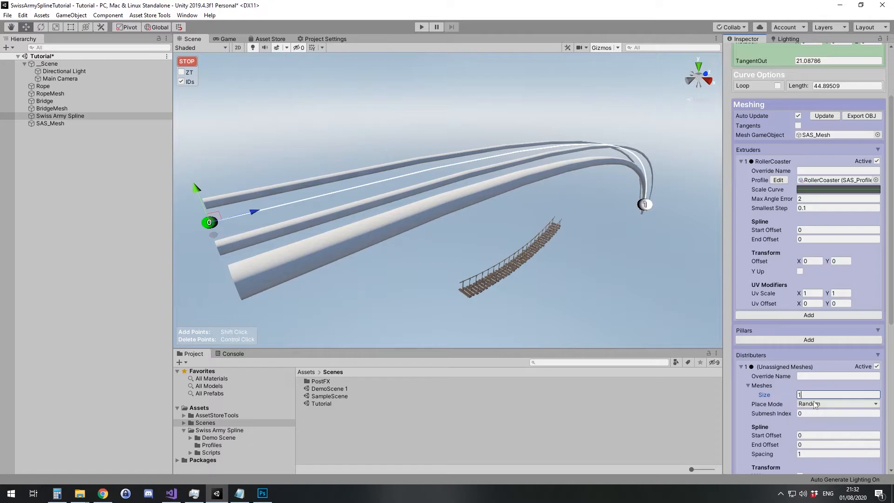
key(Return)
click(876, 404)
click(240, 121)
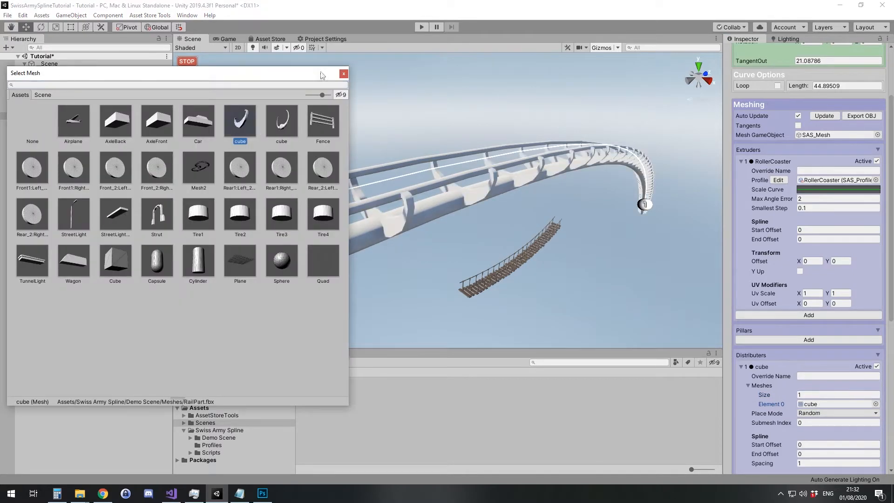
click(344, 74)
Locate the RailPart model in the project and inspect its shape and fit along the track.
click(810, 406)
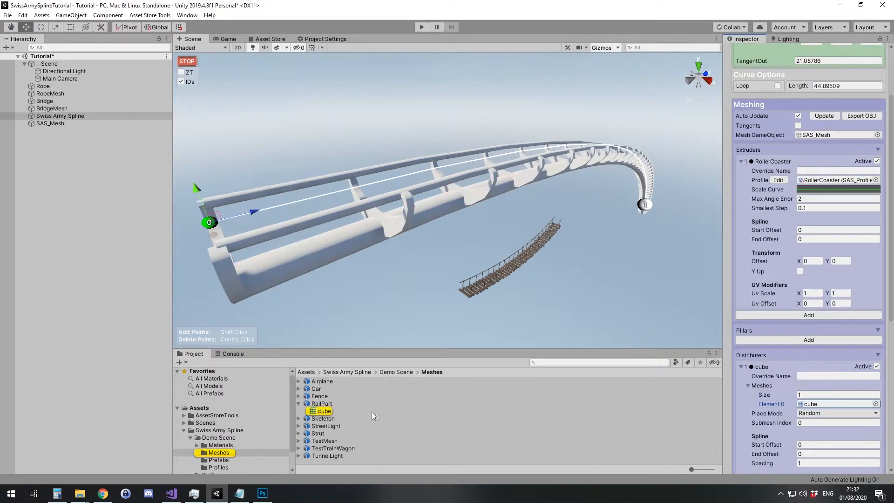
click(363, 405)
drag(829, 343, 801, 354)
right_drag(638, 271, 424, 229)
right_drag(550, 228, 593, 247)
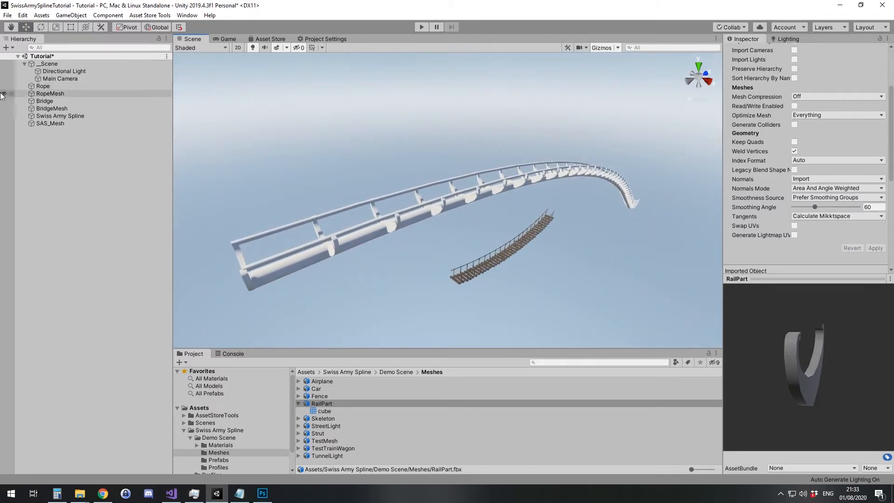
Reselect the roller coaster spline and shorten point 0's outgoing tangent to about 9.4.
click(59, 116)
key(r)
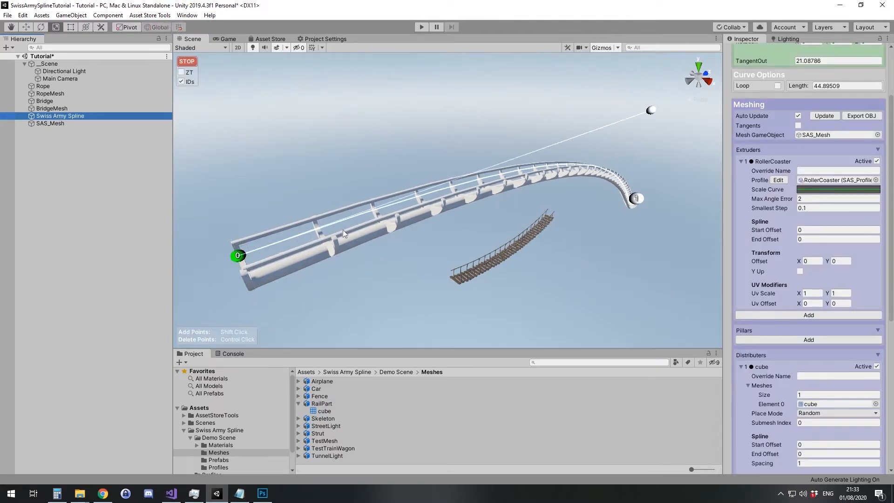
drag(651, 110, 574, 138)
right_drag(501, 200, 461, 219)
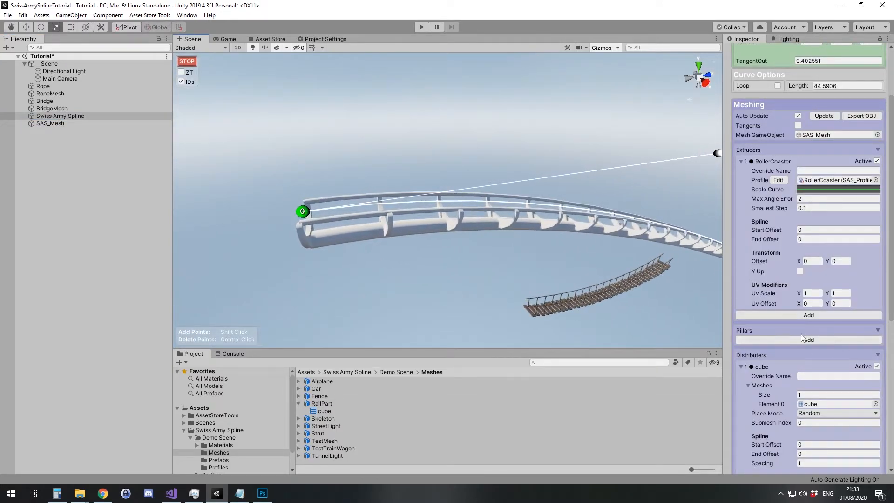
Add a pillar entry to the roller coaster spline and assign the PipeHighRes profile to it.
click(771, 355)
scroll(760, 362, up, 1)
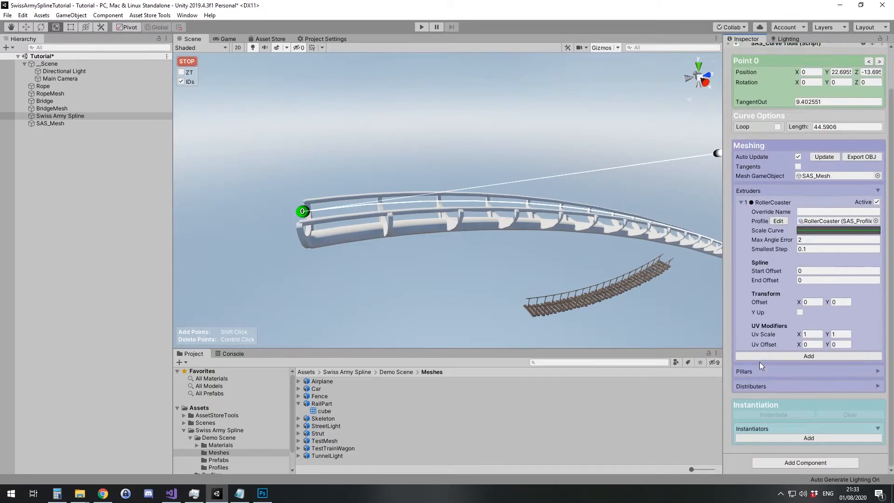
click(792, 381)
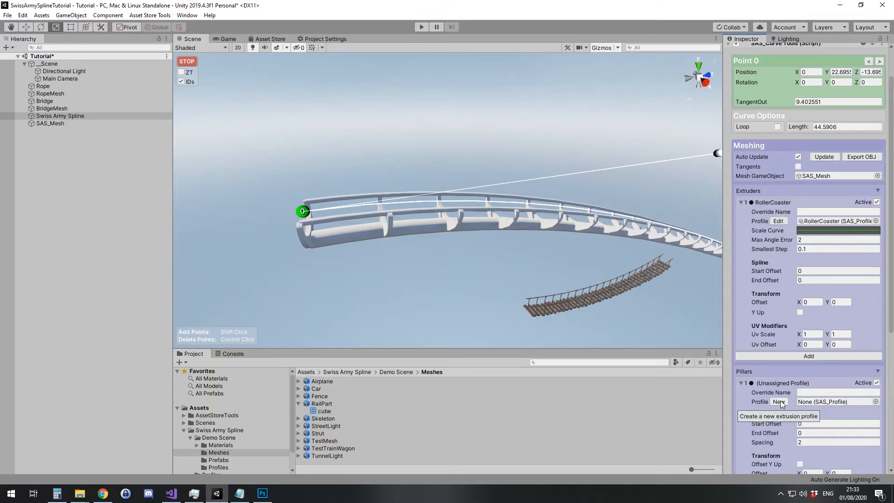
click(875, 402)
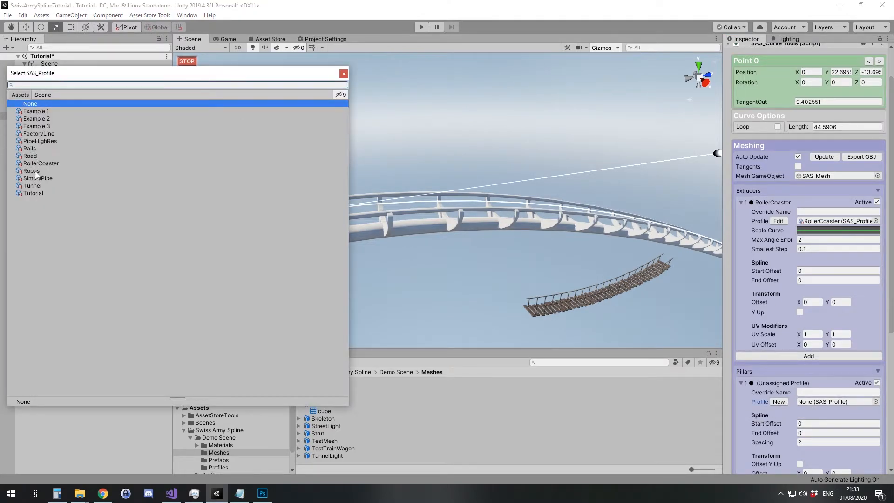
click(37, 142)
click(343, 74)
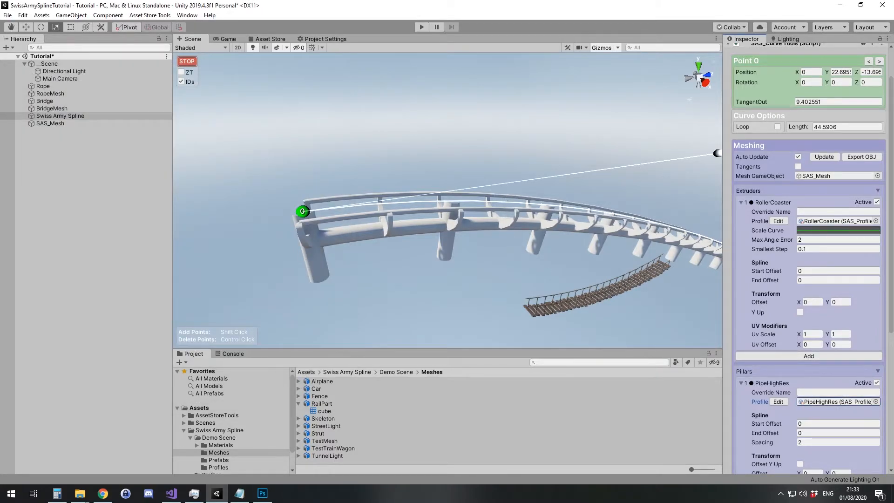
Set both keys of the PipeHighRes pillar's scale curve to a value of 0.8.
scroll(791, 383, down, 6)
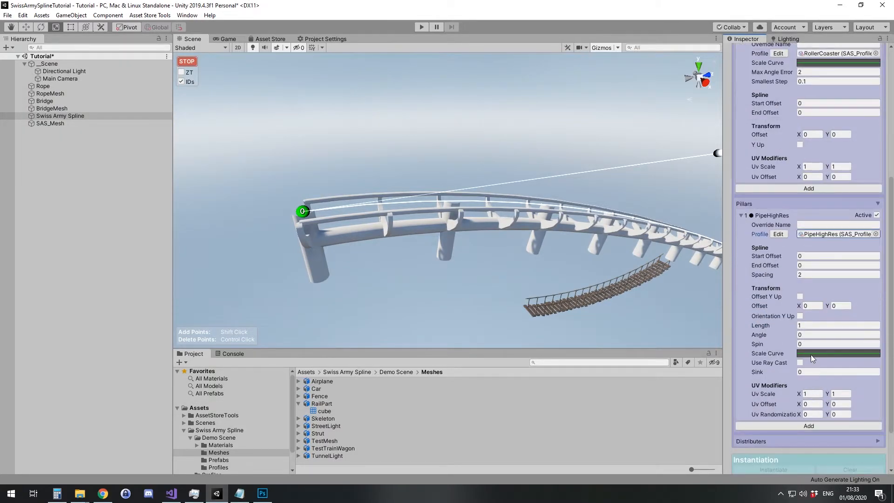
click(834, 354)
drag(508, 291, 859, 322)
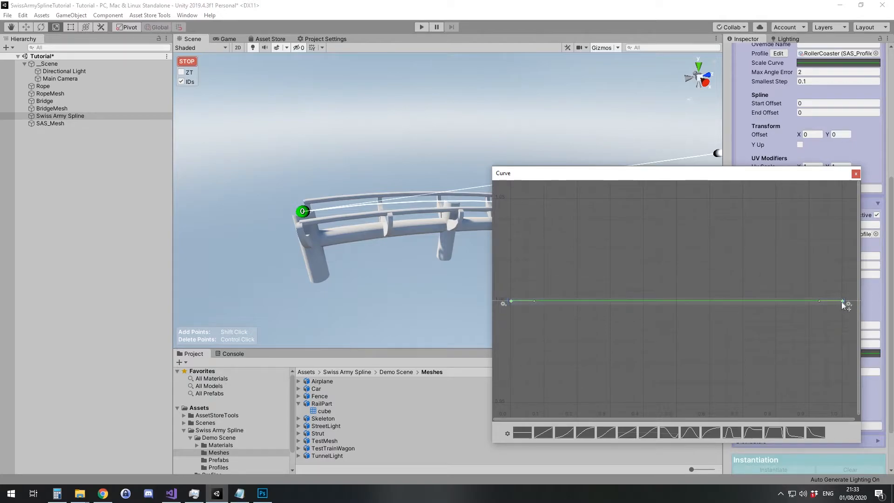
right_click(842, 302)
click(842, 320)
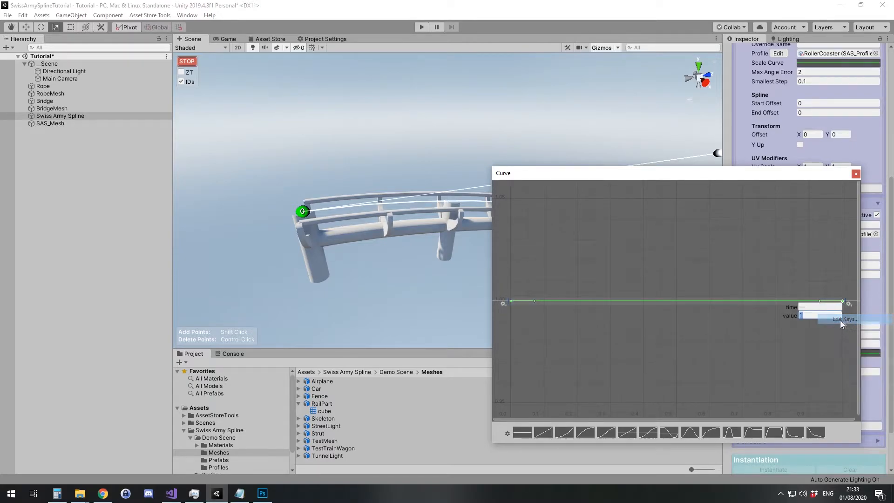
text(.8)
key(Return)
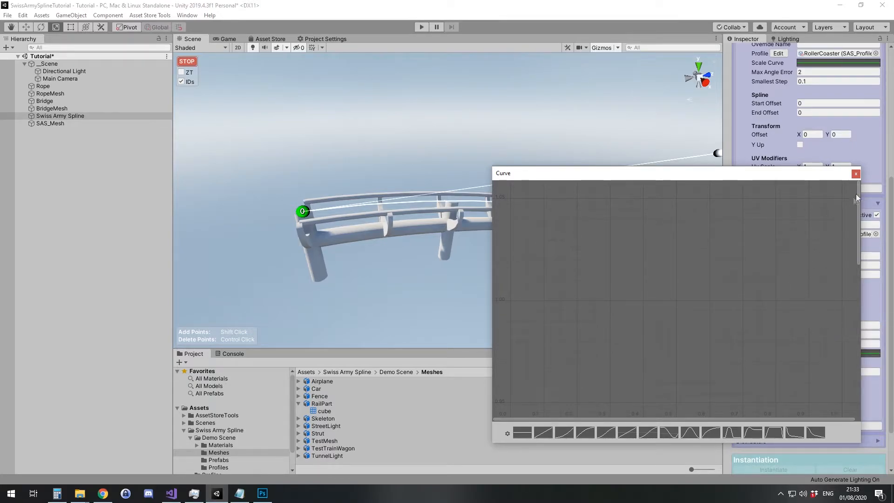
click(856, 174)
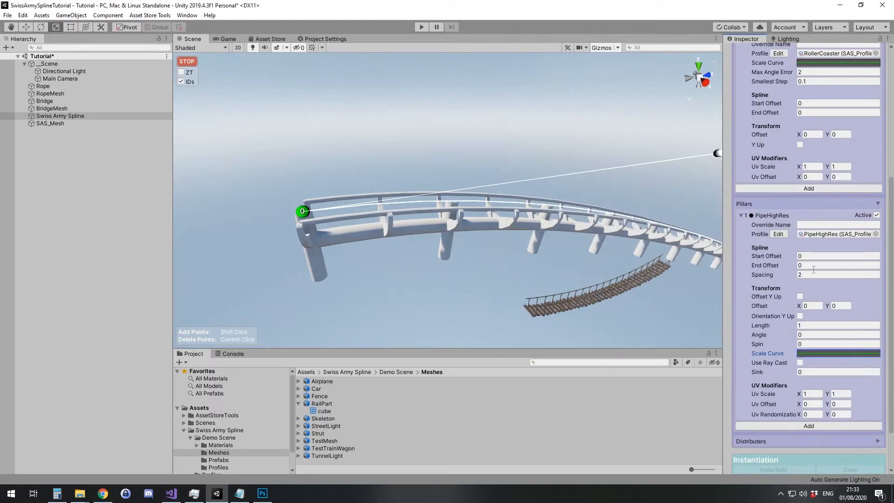
Turn on Orientation Y Up for the PipeHighRes pillars and set their Y offset to -0.35.
click(801, 316)
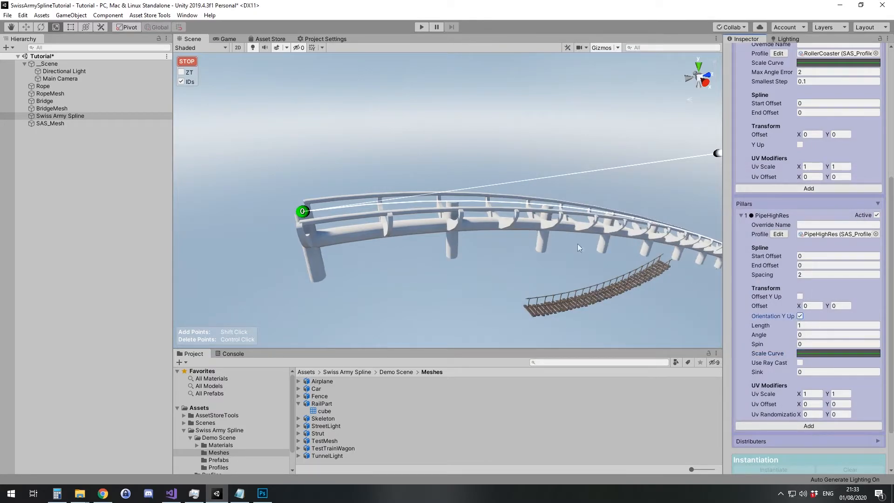
drag(829, 304, 823, 306)
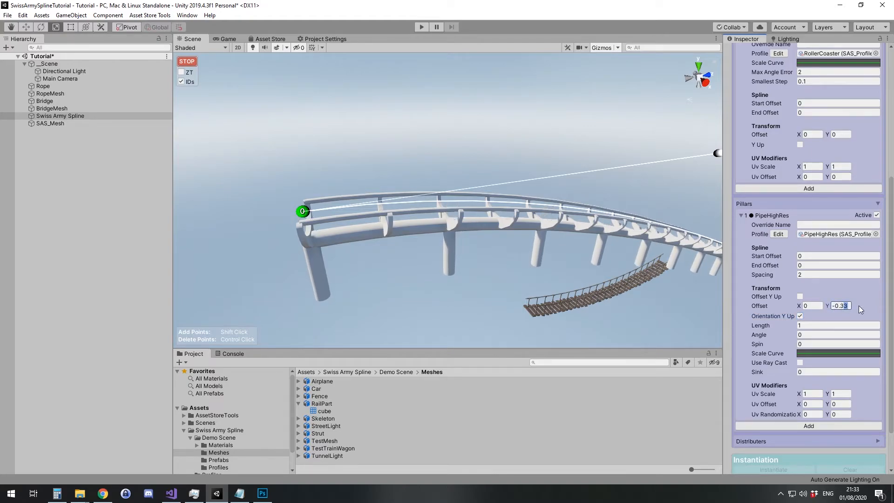
Set the length of the roller coaster's PipeHighRes pillars to 50.
alt+drag(589, 276, 513, 231)
key(s)
right_drag(513, 232, 557, 313)
key(d)
click(808, 327)
text(50ws)
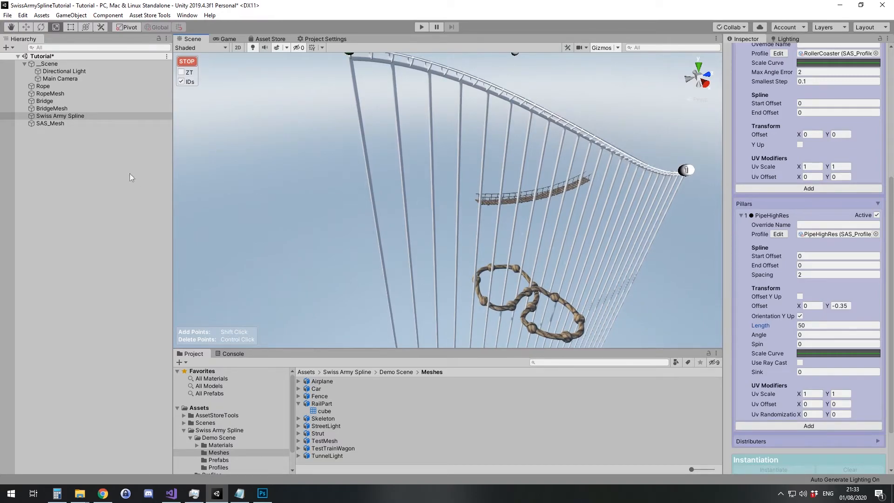
Add a ground Plane with a reset transform and set its X and Z scale to 10.
right_click(58, 153)
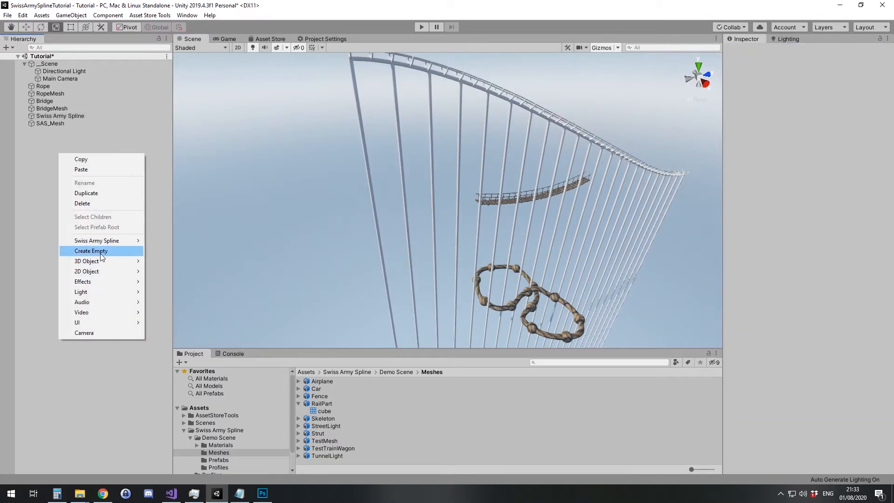
mouse_move(98, 262)
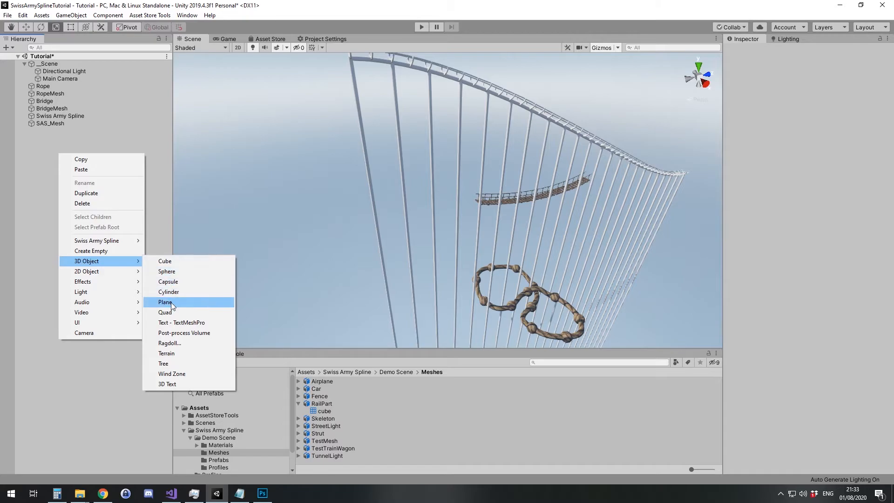
click(171, 303)
right_click(807, 76)
click(820, 82)
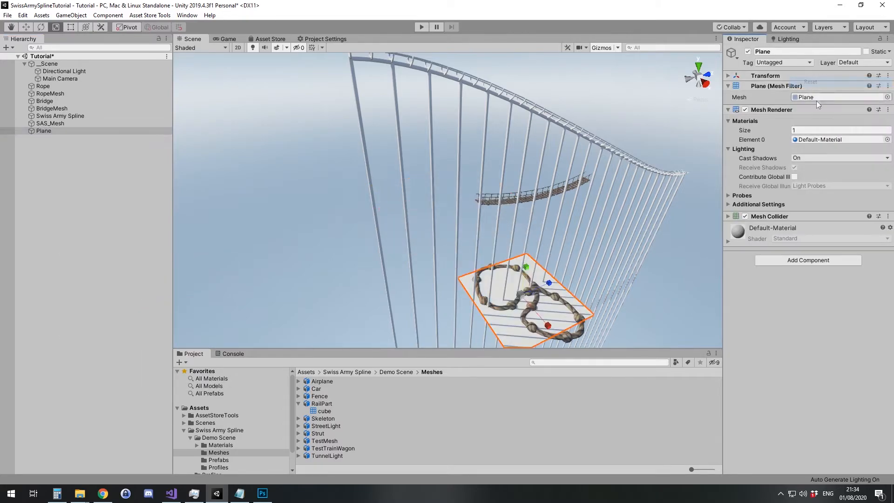
click(796, 77)
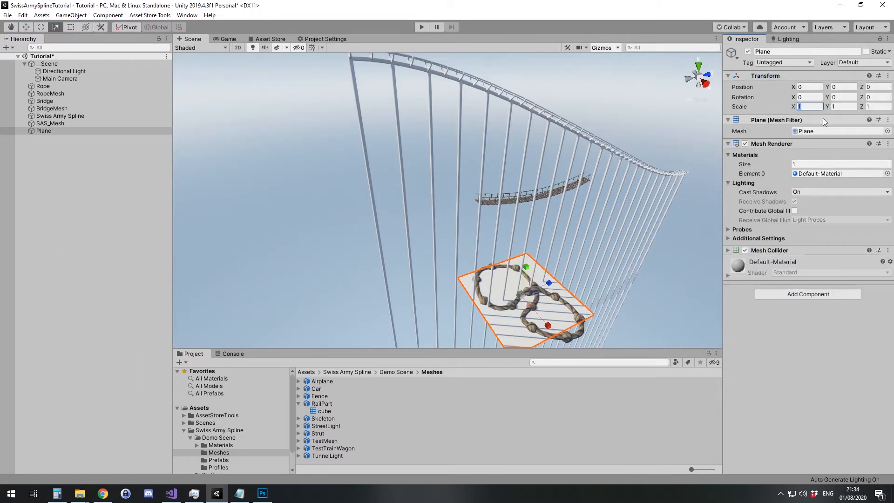
text(100)
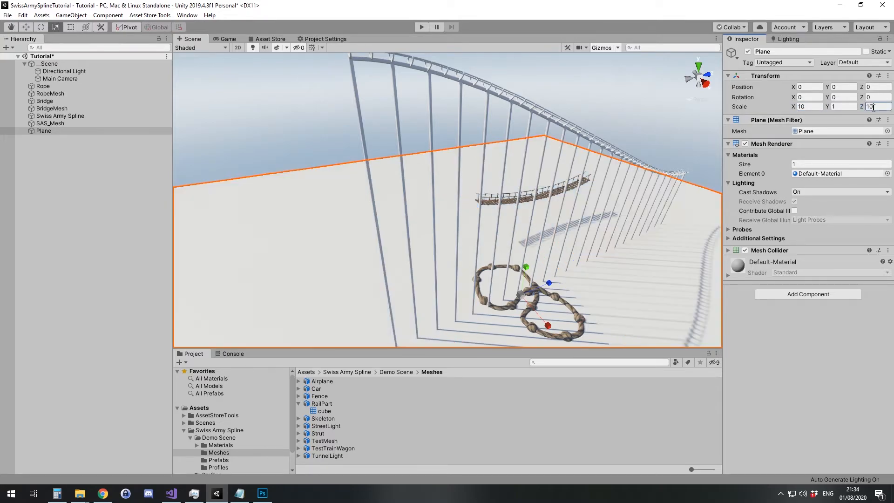
Reselect the roller coaster's Swiss Army Spline and enable Use Ray Cast for its pillars.
alt+drag(596, 240, 822, 183)
click(60, 116)
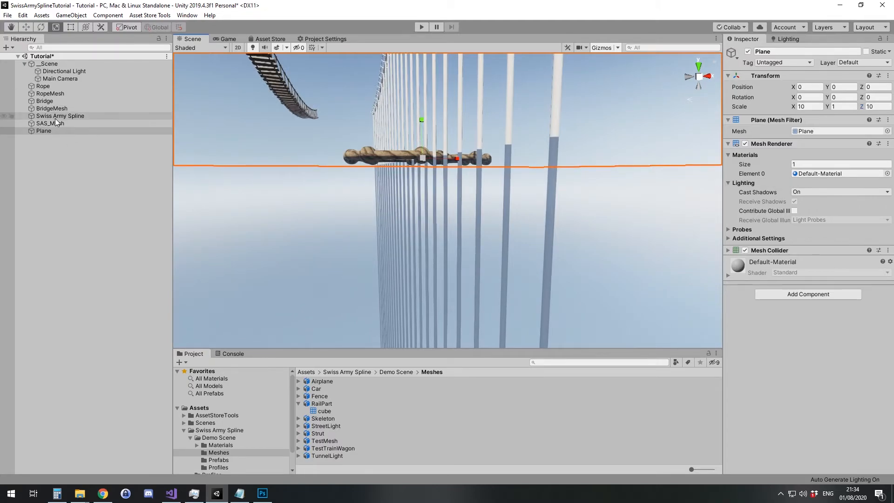
scroll(778, 305, down, 6)
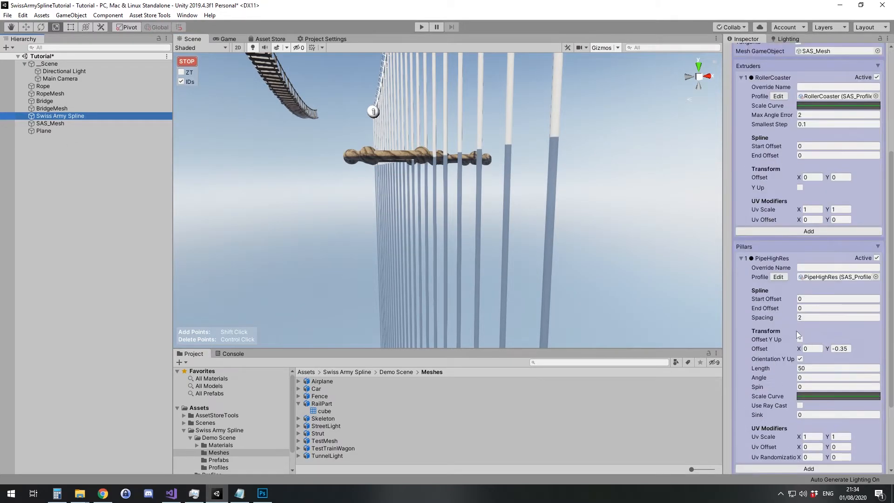
click(800, 406)
Reposition the roller coaster spline's end points above the plane to test the ray-cast pillar lengths.
alt+drag(572, 294, 360, 235)
alt+drag(614, 223, 566, 207)
click(574, 179)
click(235, 188)
drag(221, 158, 225, 250)
right_drag(538, 230, 617, 213)
click(612, 211)
drag(611, 217, 536, 239)
right_drag(616, 206, 446, 177)
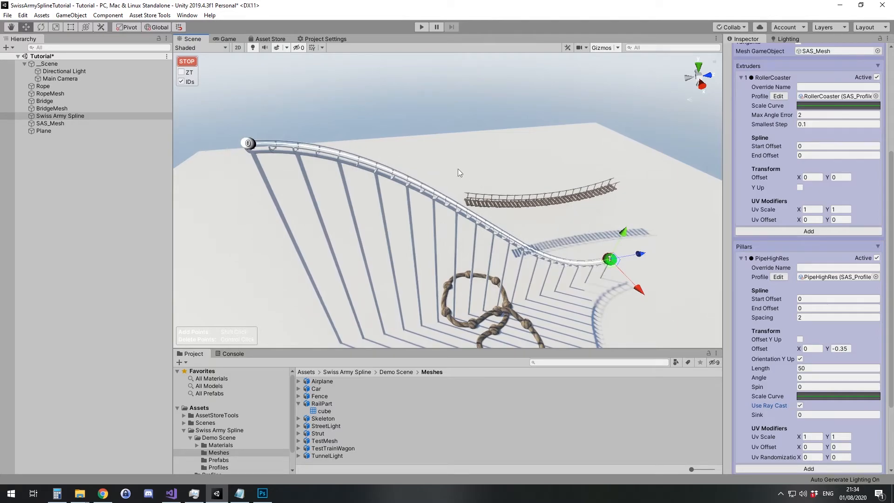
Assign the Metal material to the roller coaster's SAS_Mesh object.
click(53, 123)
click(887, 139)
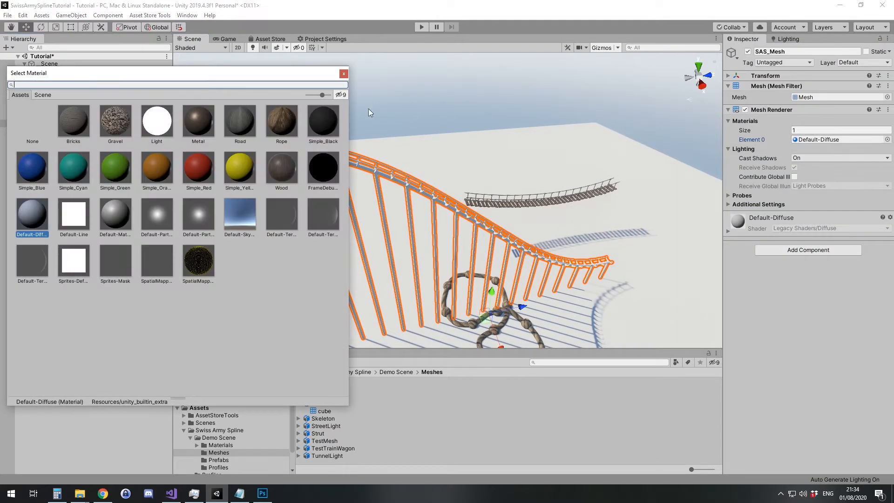
click(210, 126)
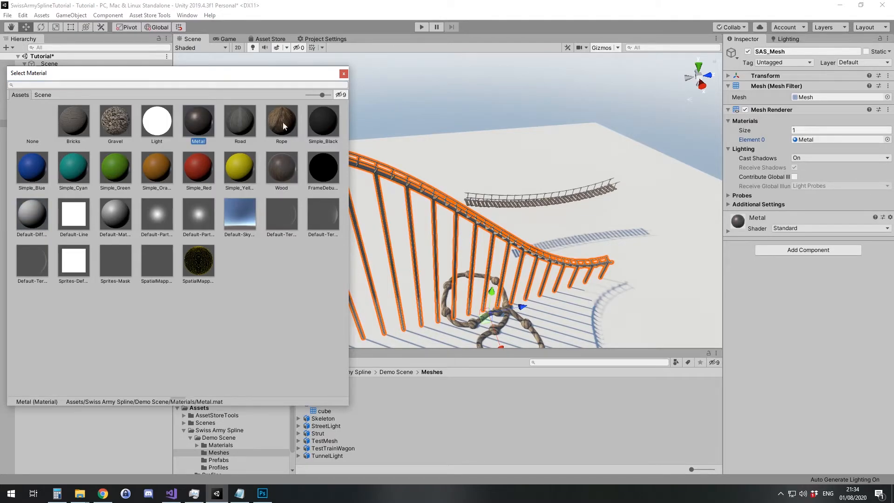
click(345, 74)
click(145, 201)
Create a new Swiss Army Spline animator and assign the roller coaster's Swiss Army Spline as its path.
right_drag(376, 196, 228, 169)
key(w)
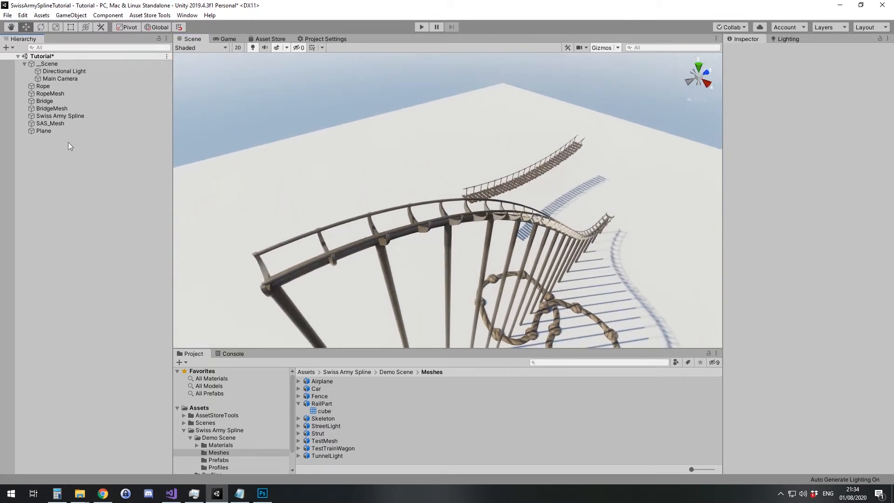
right_click(47, 141)
mouse_move(92, 227)
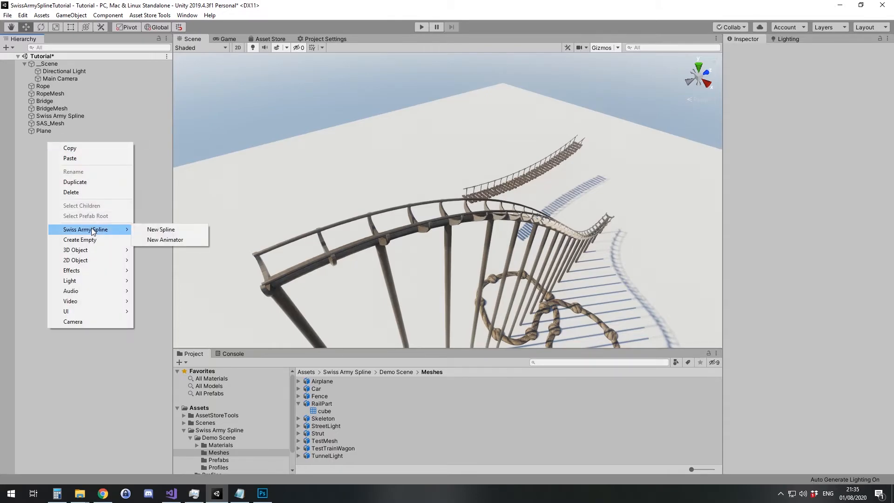
click(179, 243)
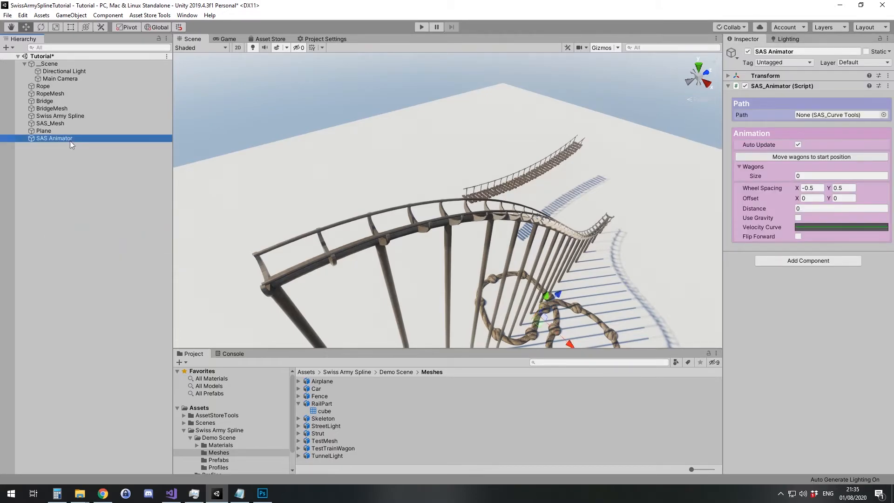
drag(56, 117, 829, 116)
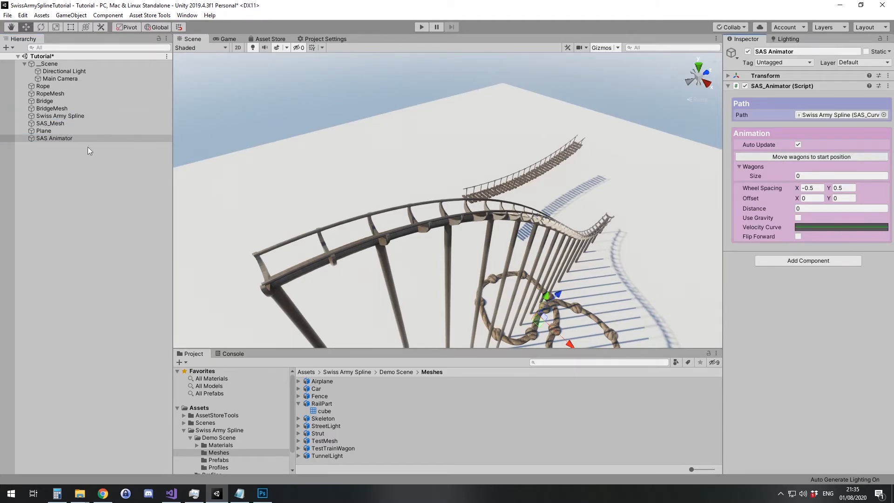
Add a Cube as a child of SAS Animator and raise it to a Y position of about 16.
right_click(55, 138)
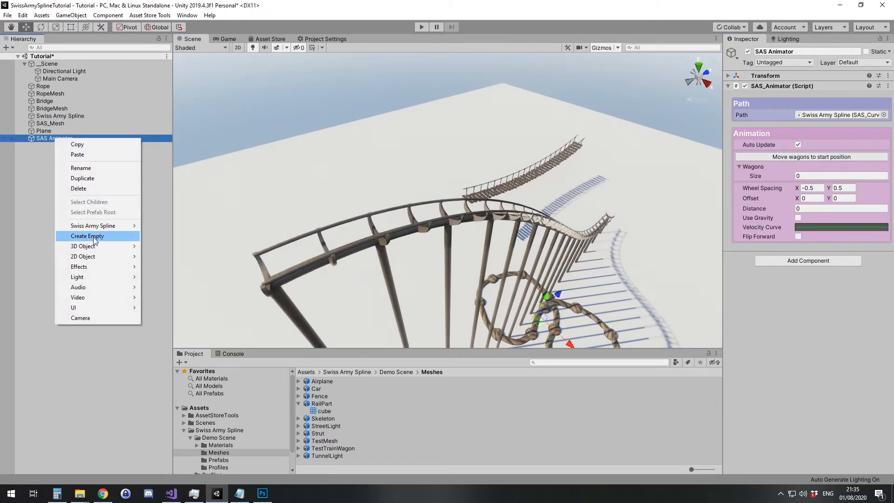
mouse_move(91, 245)
click(181, 245)
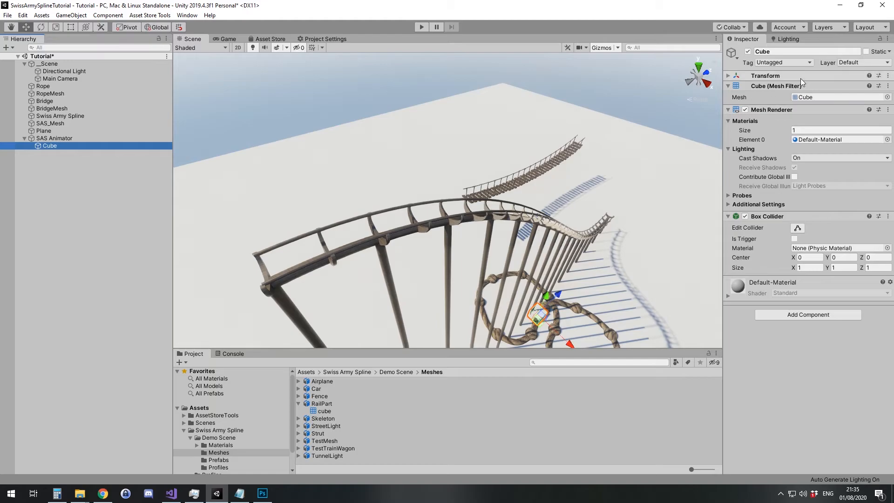
click(829, 75)
click(875, 107)
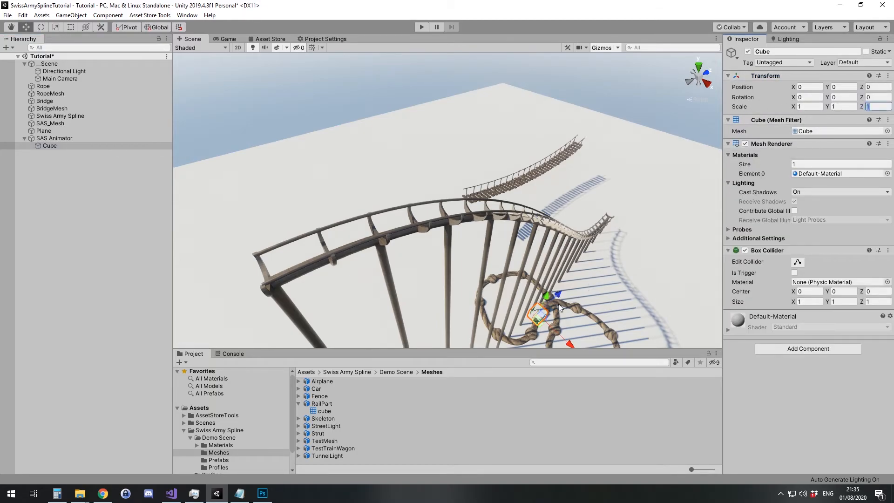
key(Escape)
drag(547, 306, 624, 181)
scroll(647, 186, up, 5)
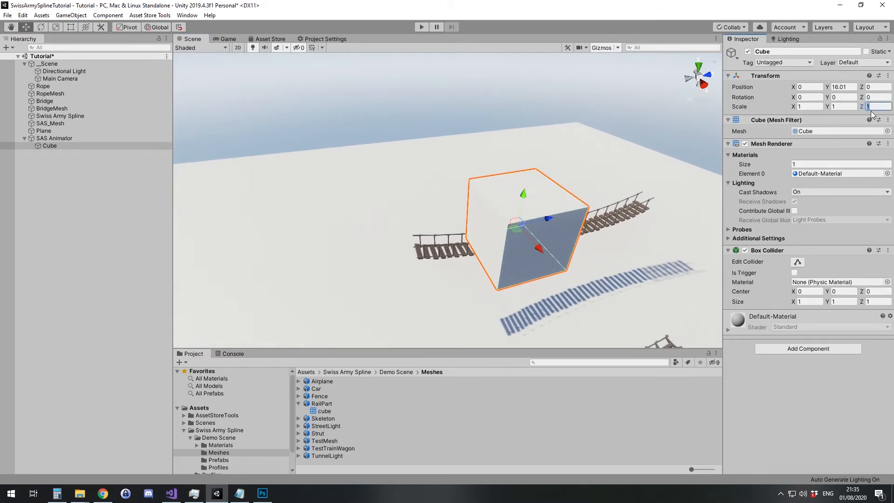
Set the Cube's scale to 0.8 on X, 0.5 on Y and 1.5 on Z.
text(,)
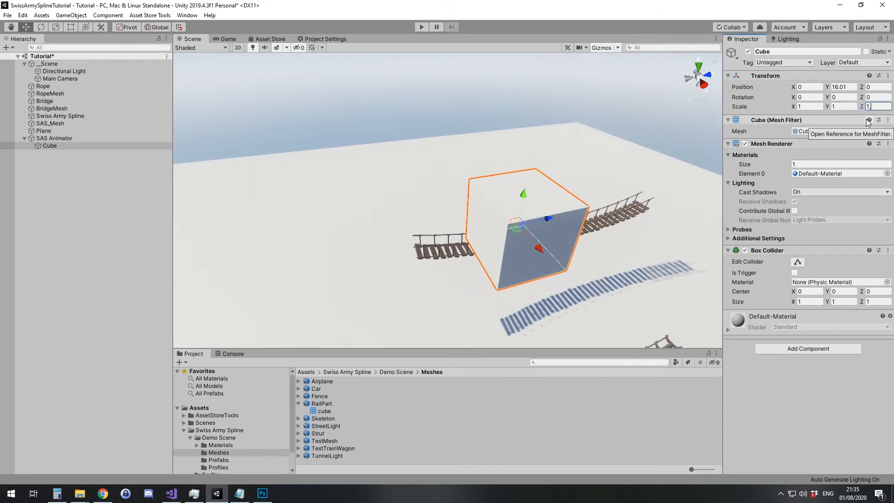
text(5)
click(813, 107)
text(,8)
click(835, 107)
text(,5)
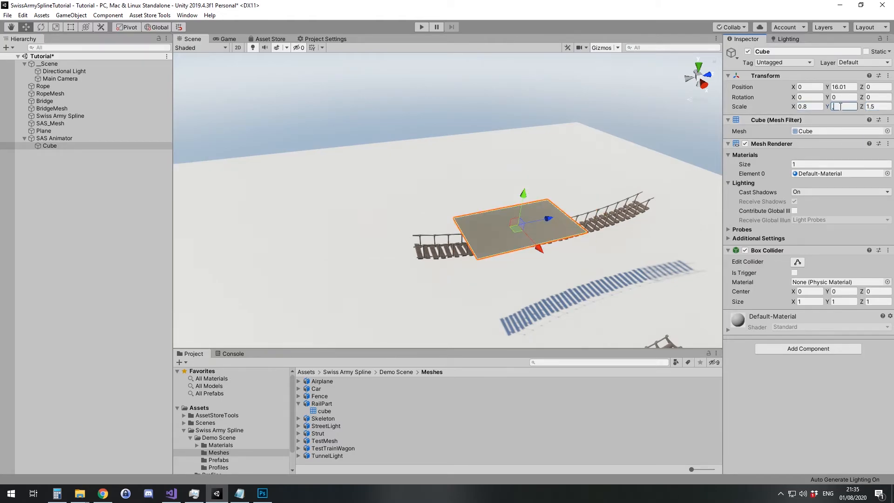
alt+drag(625, 209, 649, 160)
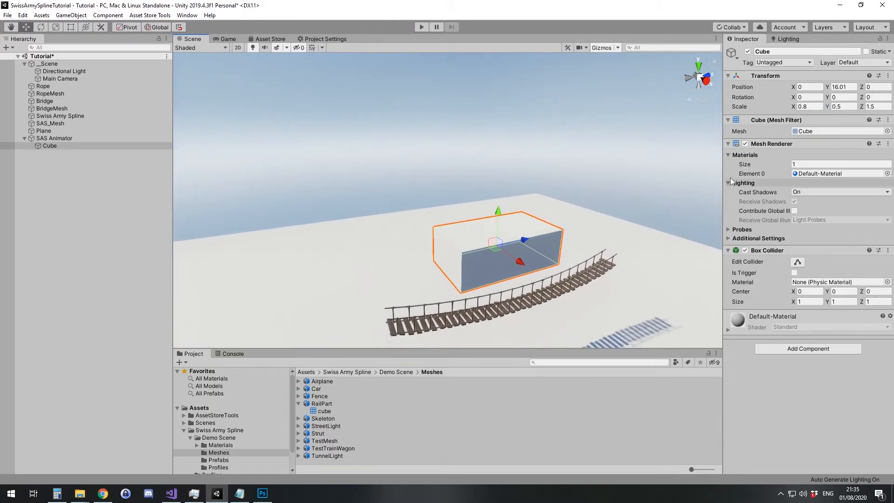
Assign the Simple_Red material to the Cube.
click(888, 173)
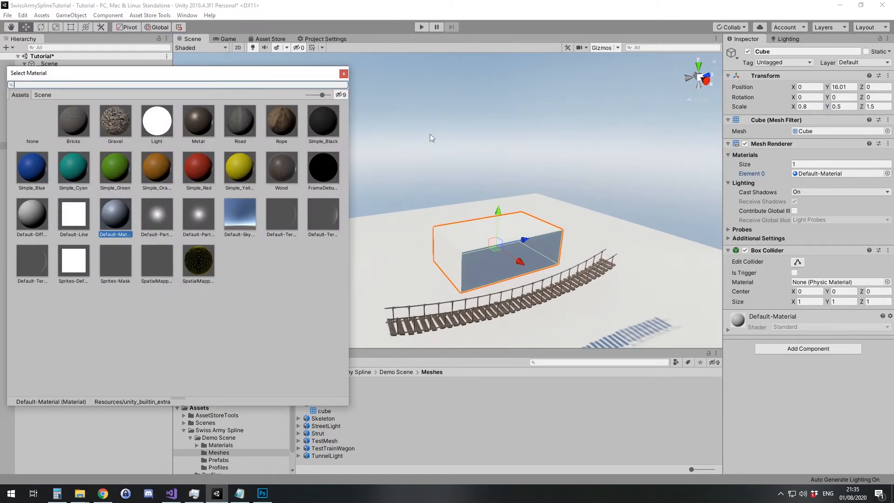
click(194, 163)
click(345, 74)
Set the SAS Animator's Wagons size to 1 and assign the Cube as Element 0's transform.
right_drag(474, 163, 467, 183)
key(s)
click(49, 138)
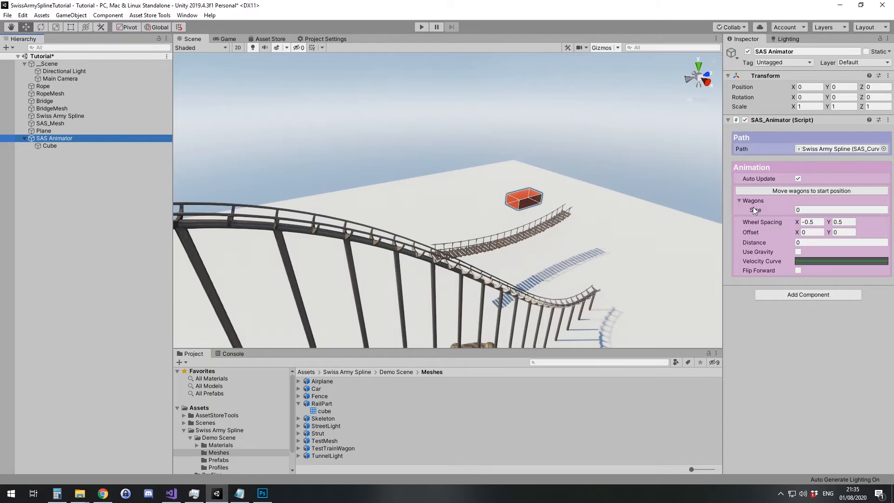
click(804, 209)
text(1)
key(Return)
click(60, 147)
drag(60, 147, 805, 231)
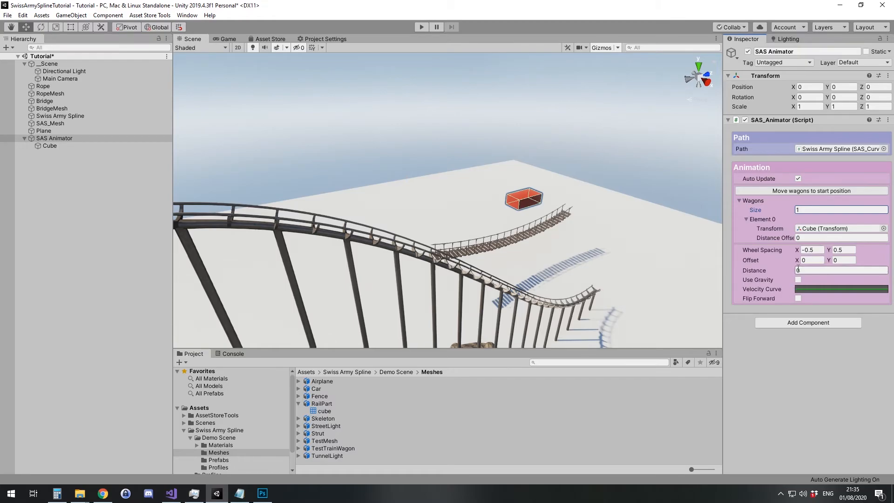
Place the wagon at its start position on the track with a distance of 3 and a Y offset of 0.3.
right_drag(492, 240, 394, 227)
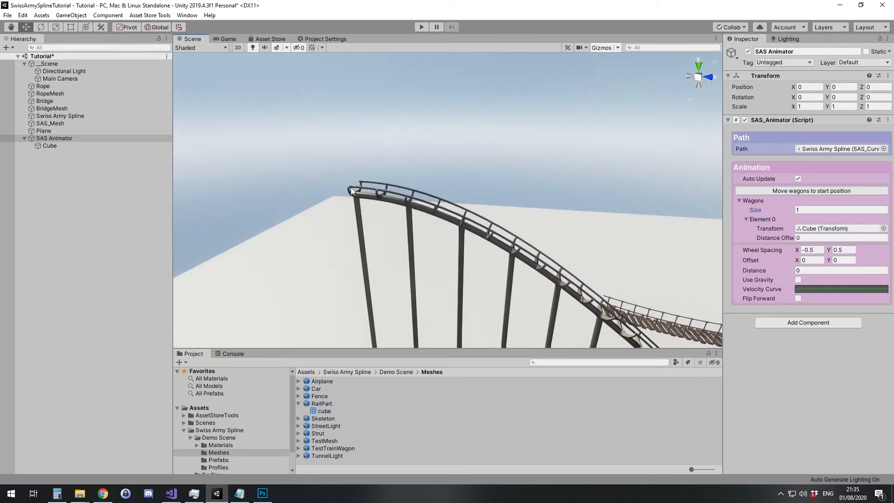
click(813, 272)
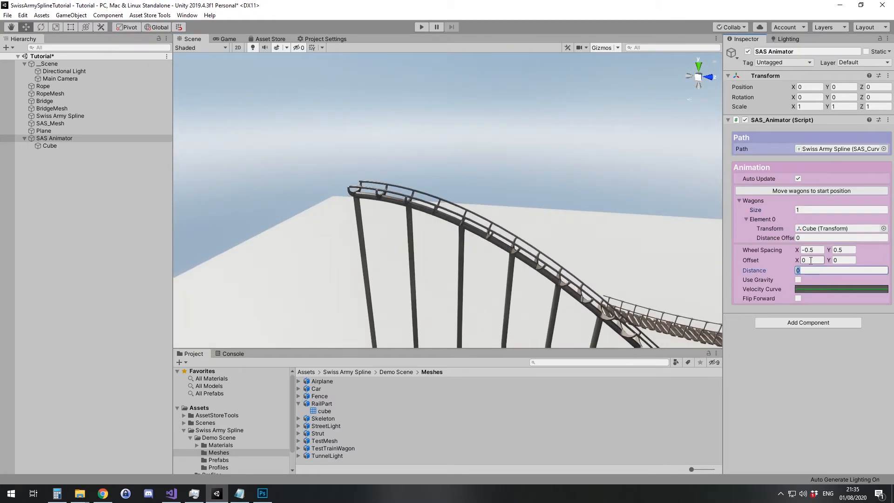
click(807, 192)
right_drag(593, 212, 412, 167)
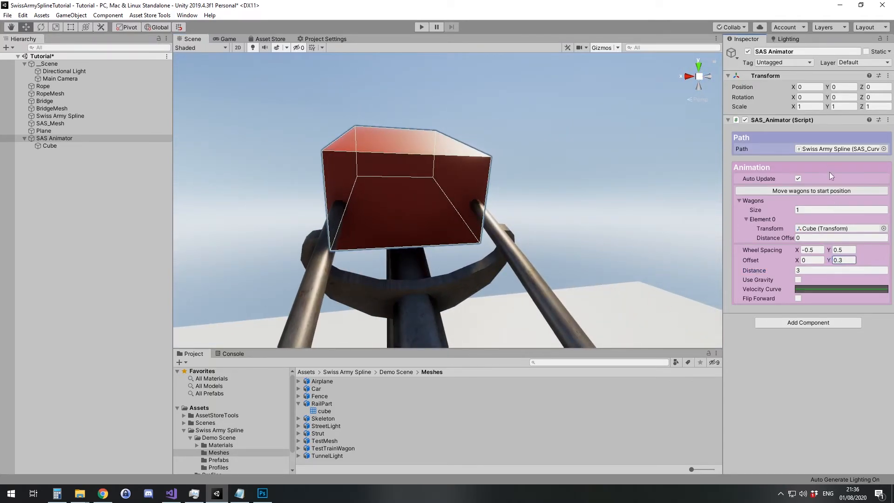
click(819, 195)
Enable Use Gravity on the SAS Animator and set Drag to 0.1.
right_drag(559, 195, 780, 290)
click(798, 280)
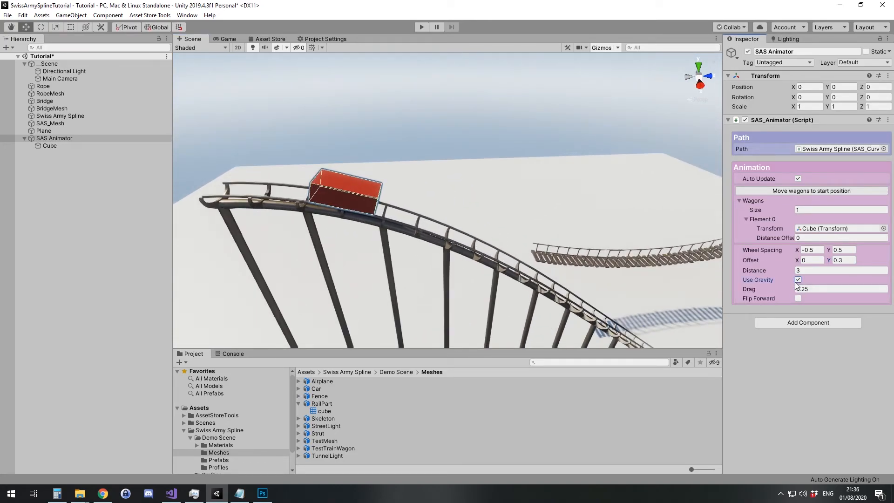
right_drag(547, 278, 798, 287)
right_drag(489, 158, 435, 66)
Run the scene to watch the wagon's gravity-driven ride in the Scene view, and stop playback.
click(422, 27)
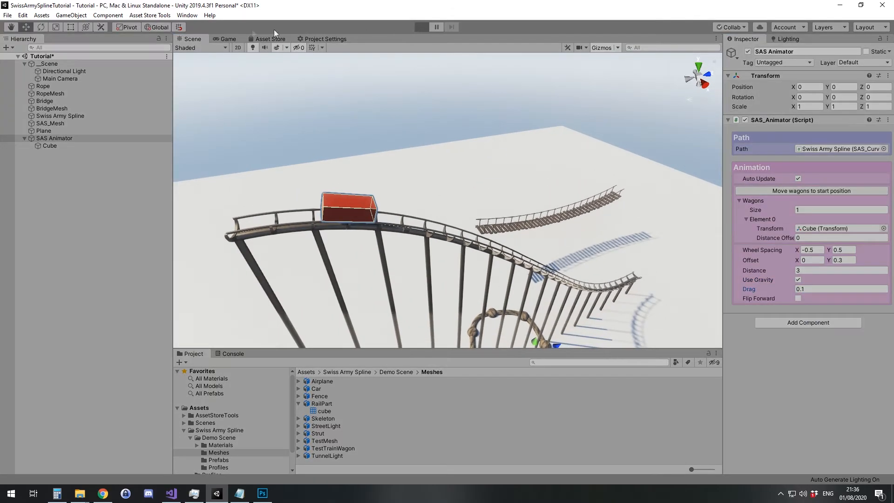
click(196, 38)
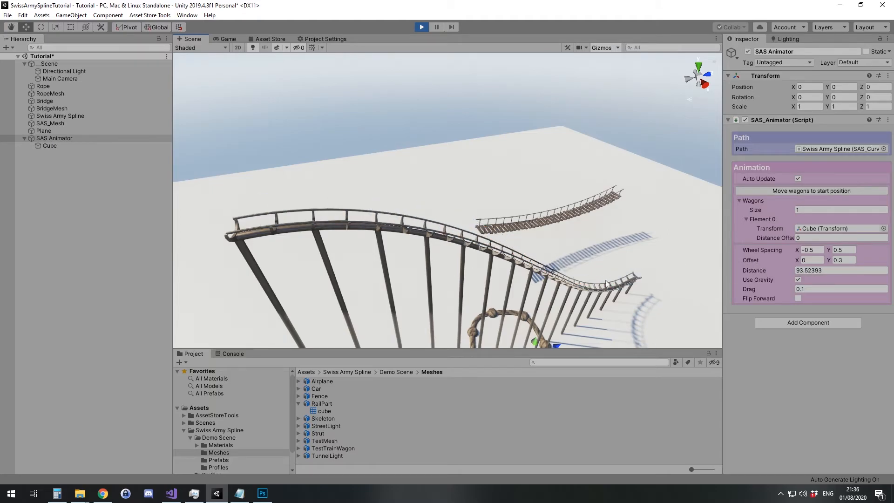
click(422, 27)
Turn off Use Gravity on the SAS Animator and set both Velocity Curve keys to a value of 10.
key(w)
right_drag(612, 280, 156, 258)
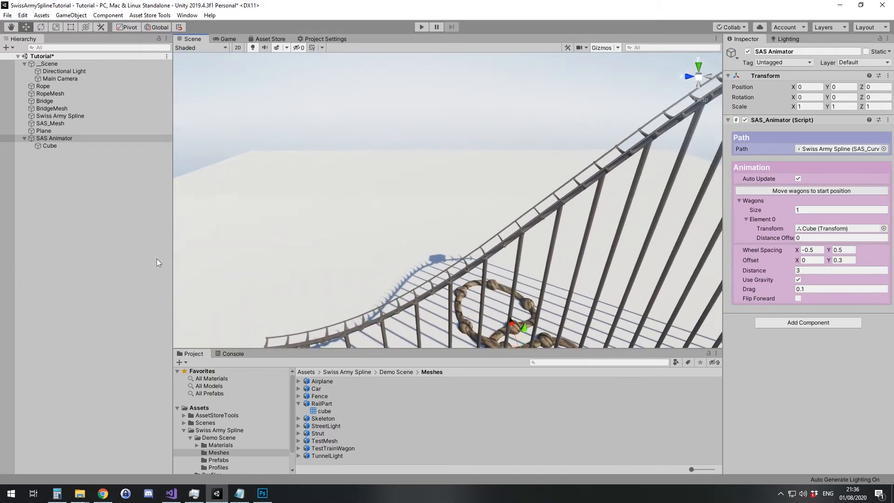
click(806, 289)
drag(502, 289, 859, 332)
right_click(843, 301)
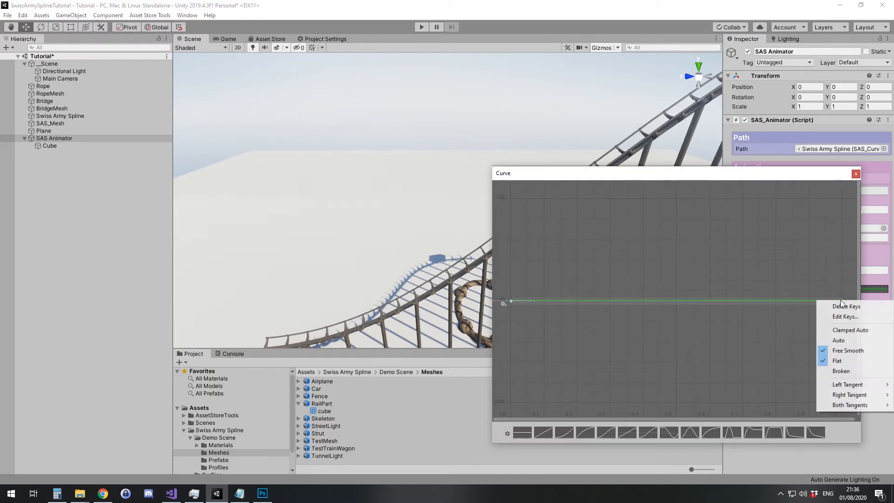
click(850, 316)
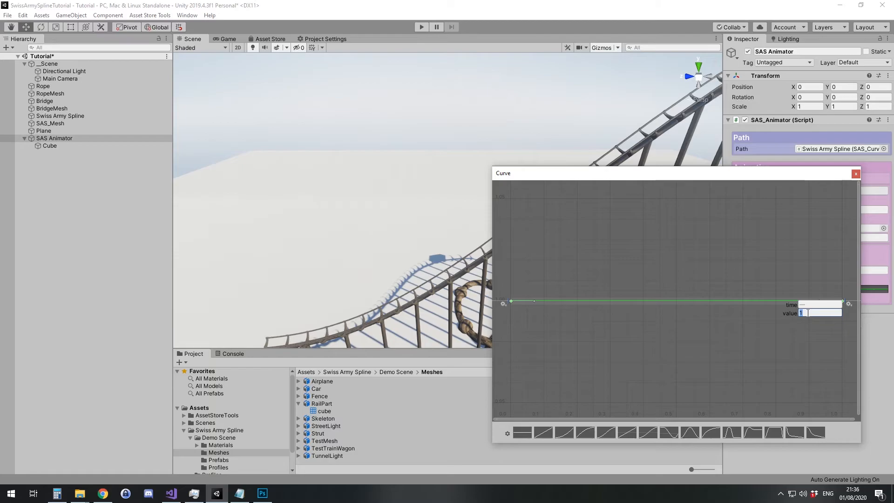
text(10)
key(Return)
click(858, 175)
Run the scene and watch the wagon's curve-driven motion along the track in the Scene view.
right_drag(567, 220, 561, 258)
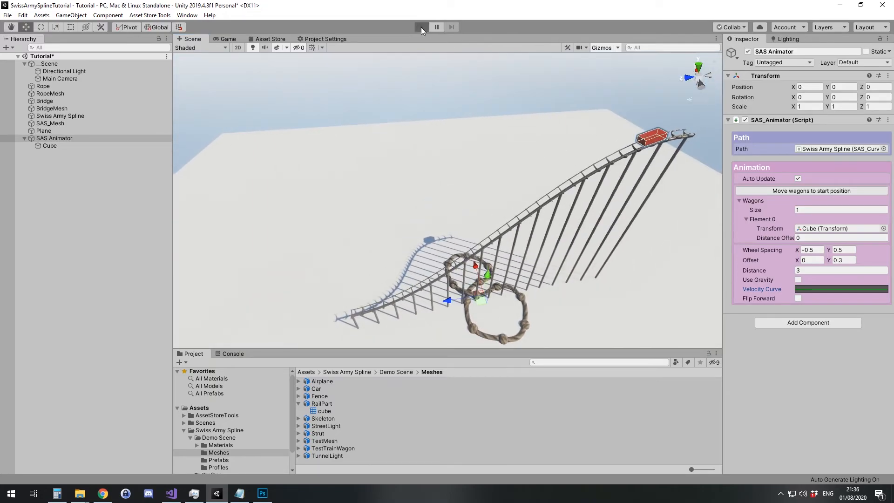
click(421, 27)
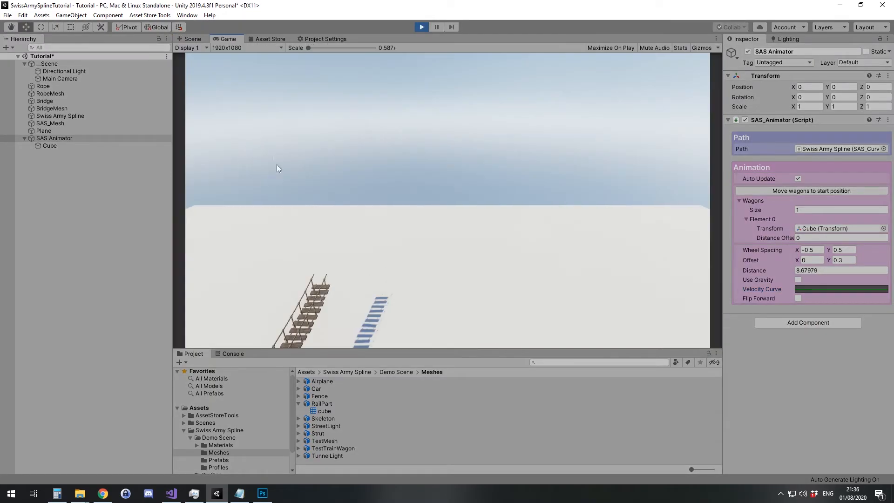
click(193, 39)
right_drag(418, 187, 381, 230)
Select the Swiss Army Spline and set Point 1's Y rotation to 0 during playback.
click(60, 117)
right_drag(440, 223, 364, 225)
click(839, 125)
text(0)
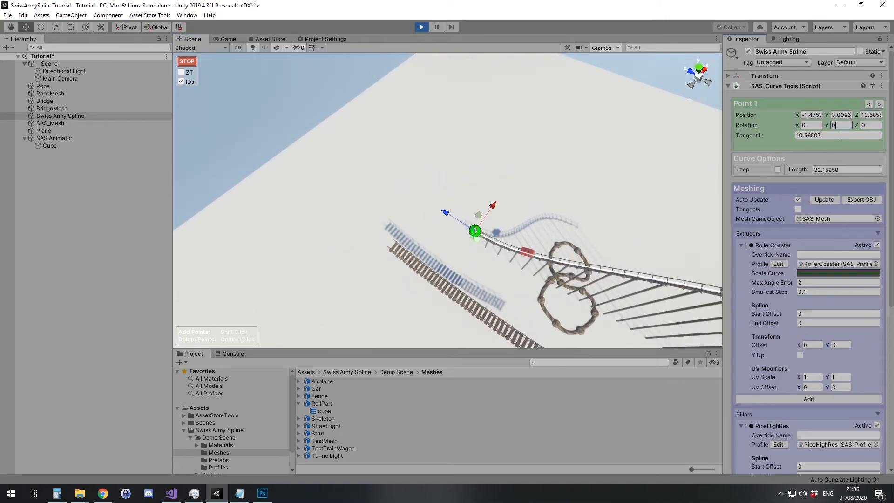
Extend the track from Point 1 with a winding series of new points around the bridge and enable Loop to close it.
right_drag(443, 238, 401, 218)
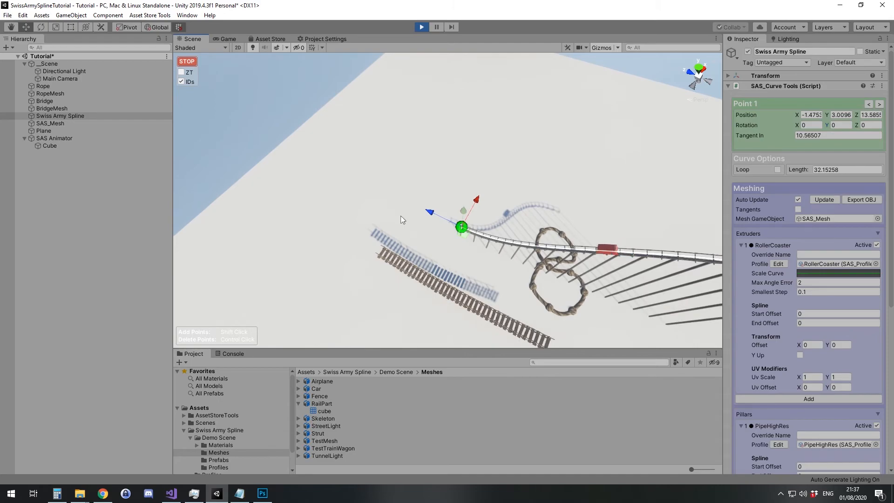
shift+click(385, 210)
shift+click(318, 245)
shift+click(333, 324)
shift+click(399, 329)
right_drag(399, 329, 570, 370)
shift+click(471, 256)
shift+click(580, 241)
shift+click(640, 166)
right_drag(640, 167, 772, 127)
shift+click(573, 139)
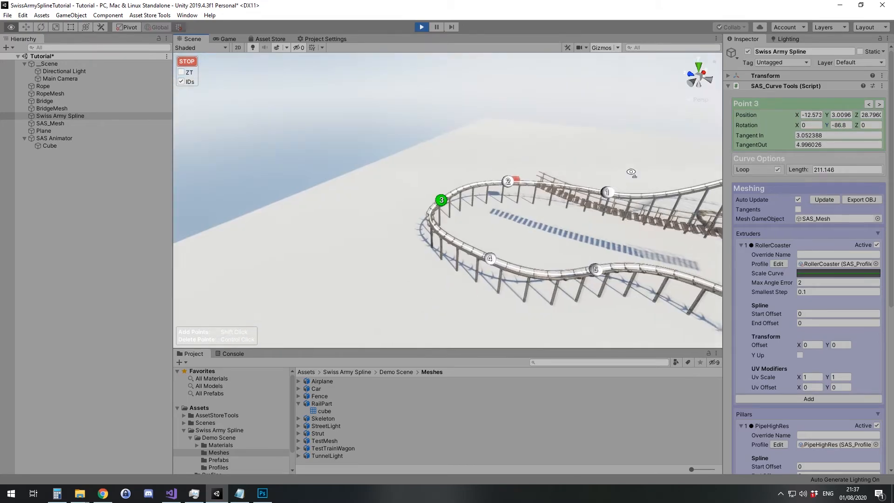
Bank the track's curve at point 2 by rotating the point, using local handle orientation.
right_drag(634, 174, 746, 154)
drag(416, 145, 474, 126)
right_drag(474, 127, 643, 140)
click(393, 162)
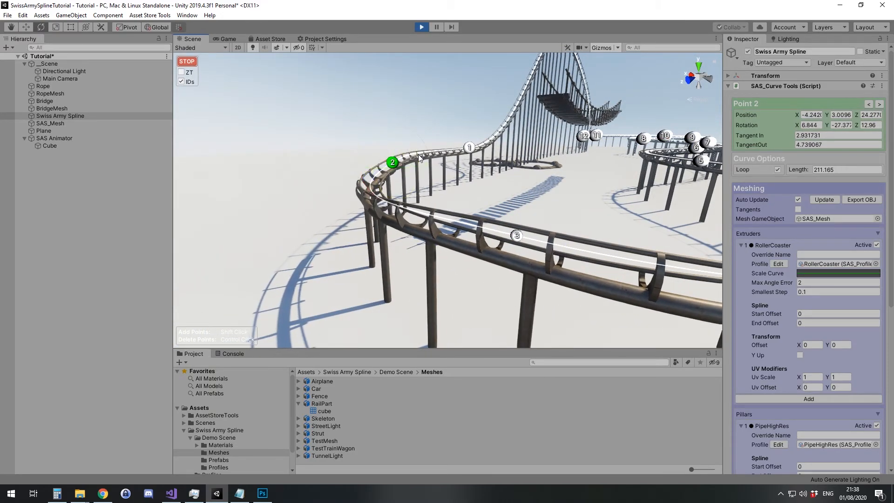
click(152, 27)
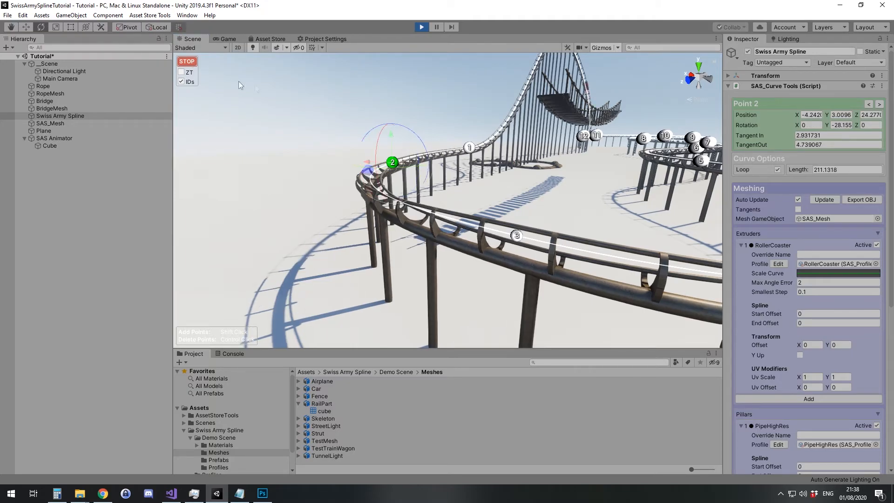
drag(417, 136, 498, 181)
right_drag(498, 181, 482, 121)
Bank point 4 to a Z rotation of about 46° and insert a new point on the track between points 5 and 6.
click(501, 151)
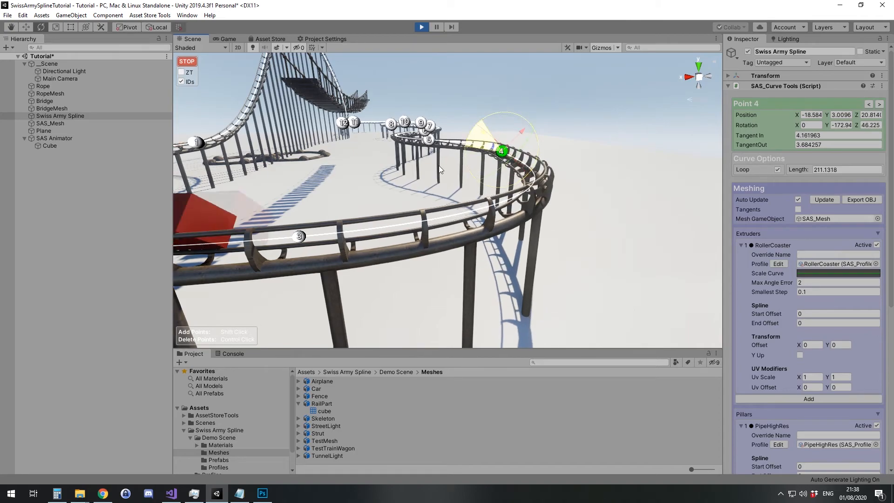
right_drag(474, 167, 427, 196)
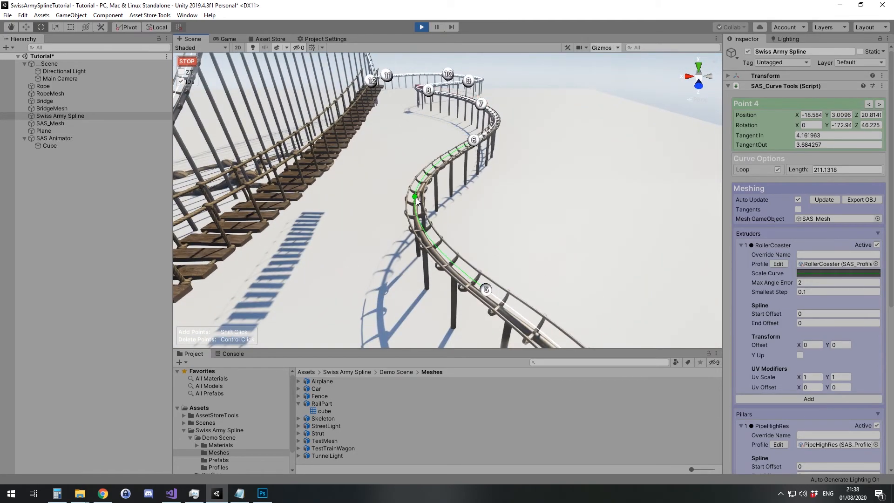
shift+click(415, 198)
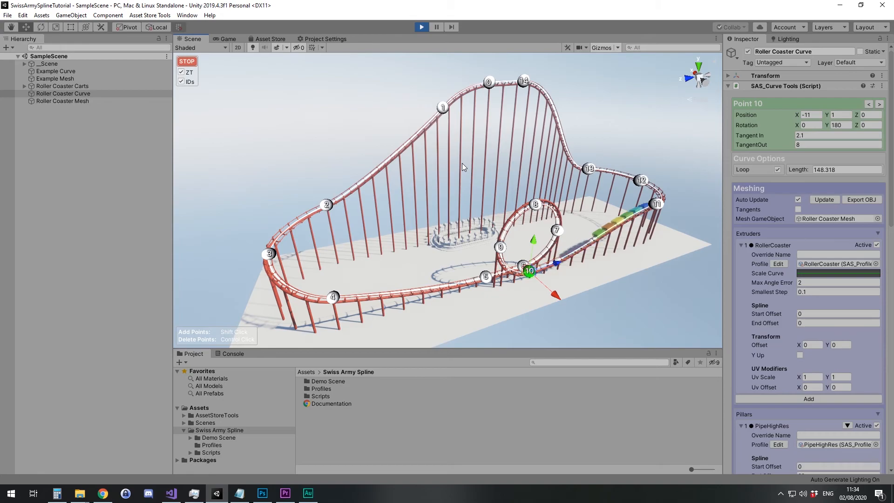
View the sample roller coaster in the Game view and open its RollerCoaster extruder profile in the profile editor.
click(235, 39)
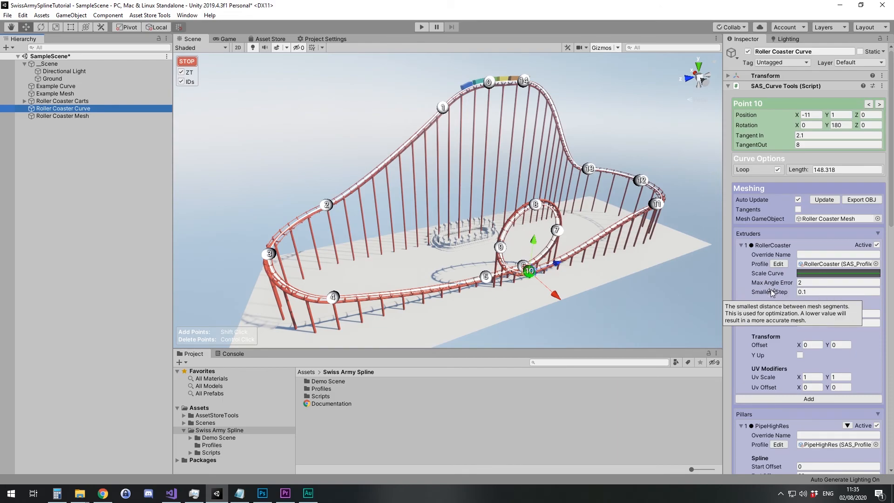
click(778, 264)
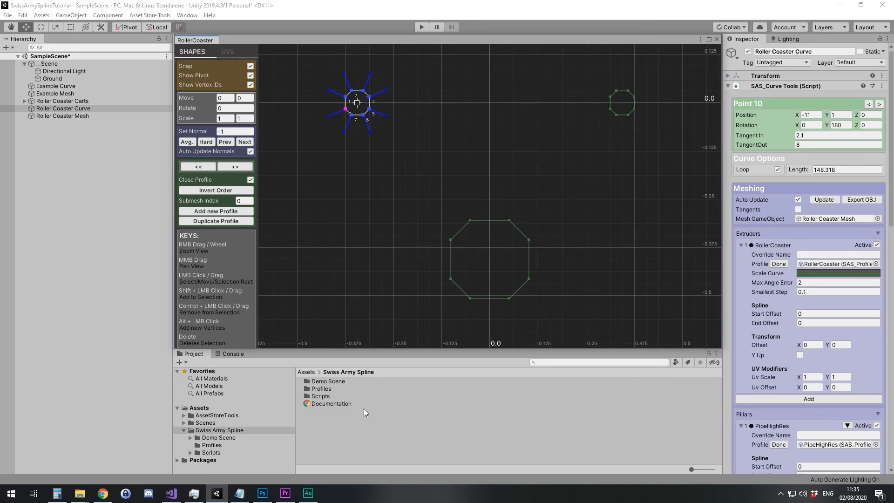
Open the Documentation PDF from the Swiss Army Spline folder and skim its chapters on the spline editor, normals, UVs and distributors.
double_click(329, 404)
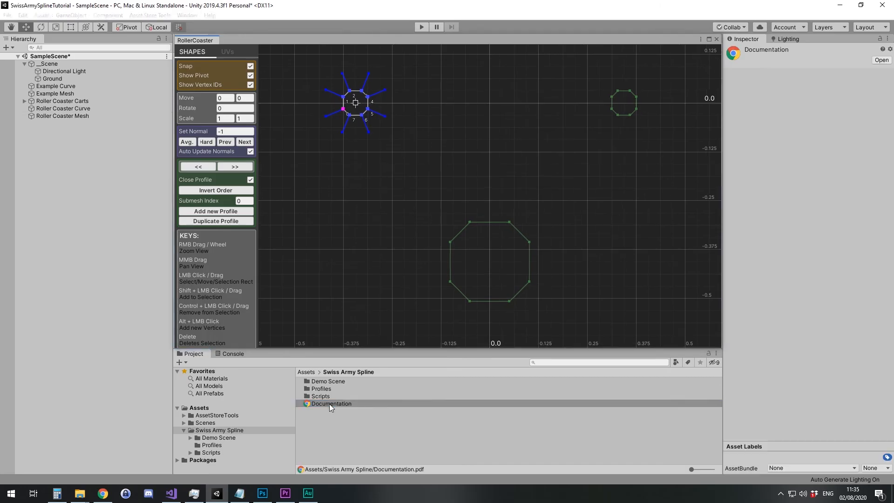
scroll(457, 272, down, 5)
scroll(458, 263, down, 20)
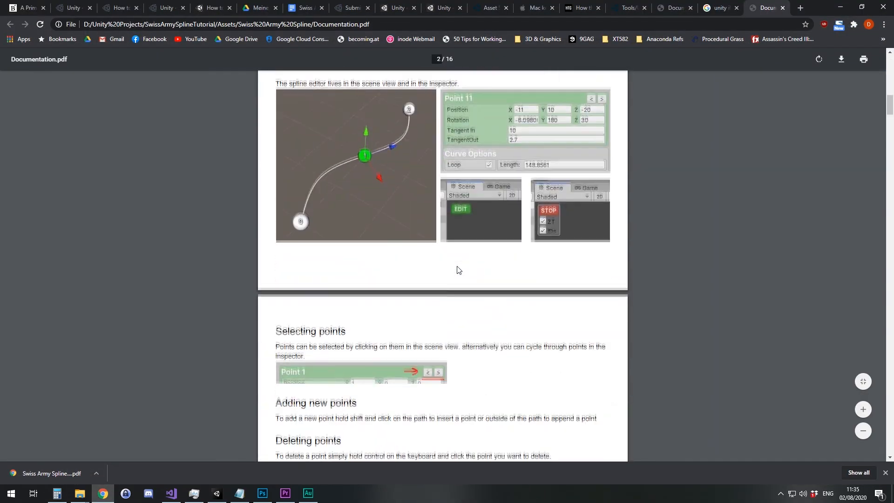
scroll(468, 236, down, 20)
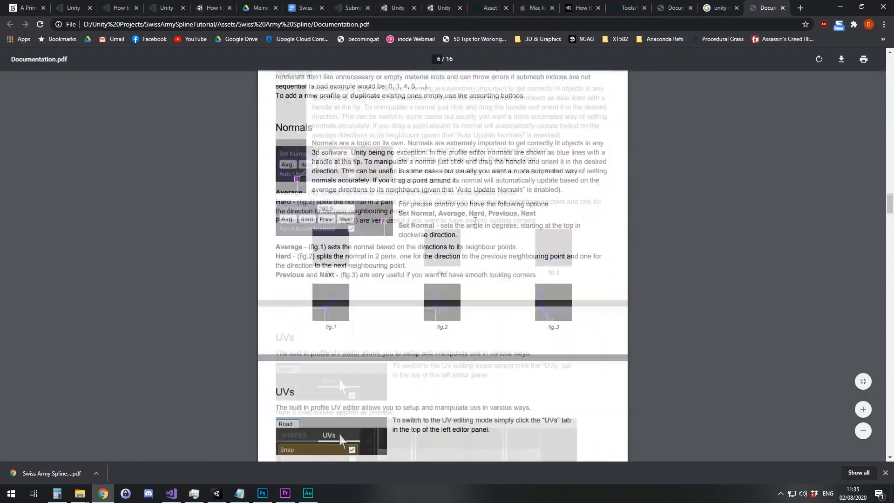
scroll(518, 227, down, 20)
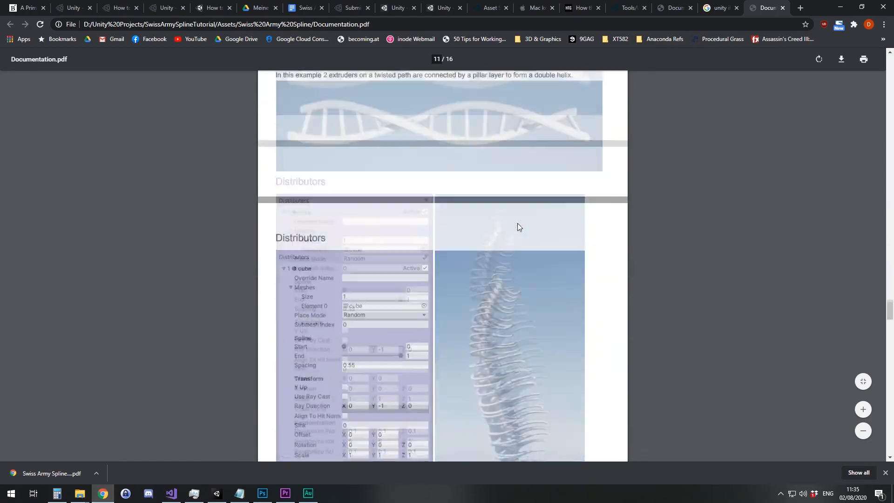